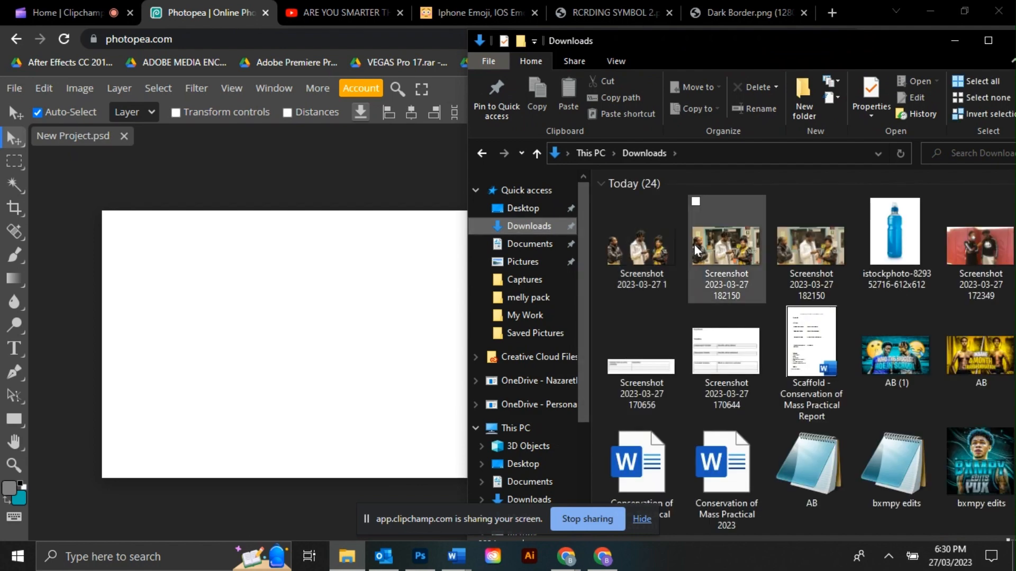
left_click_drag(656, 248, 294, 368)
left_click(346, 556)
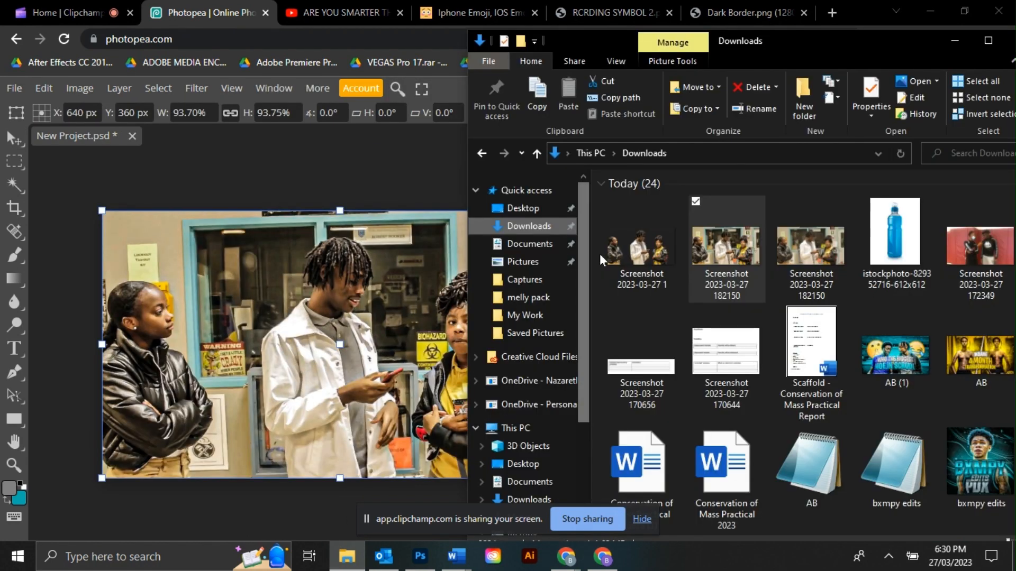
left_click_drag(639, 233, 318, 243)
Step: Apply a Gradient Map to the full photo layer beneath the cutout
left_click(741, 376)
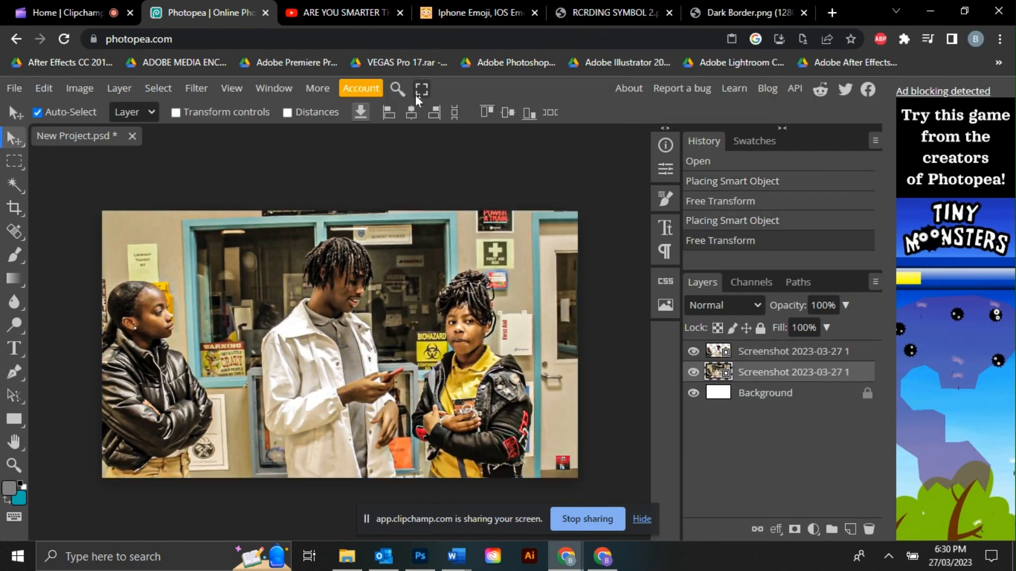
left_click(398, 90)
type("grad")
left_click(482, 147)
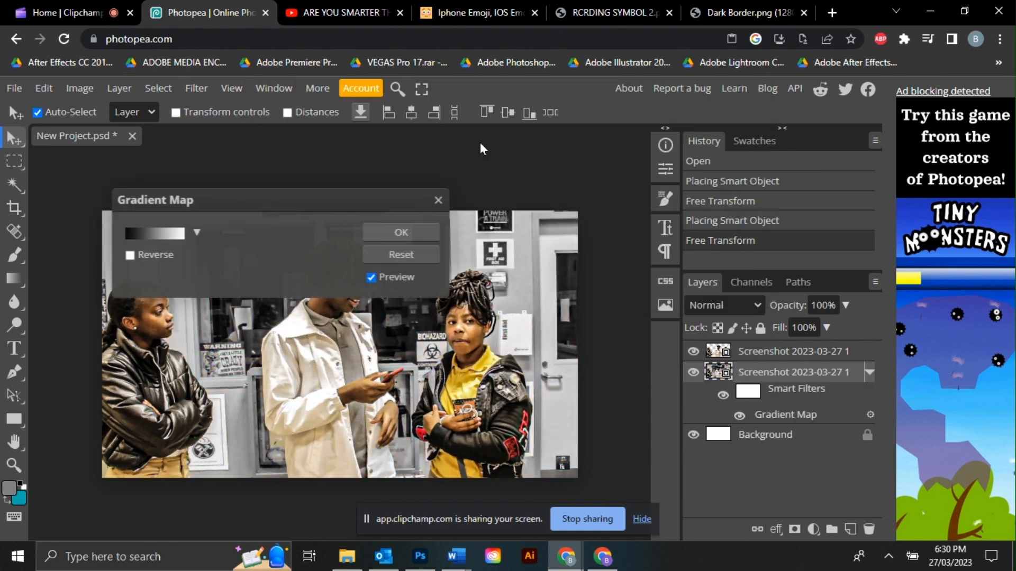
left_click_drag(265, 215, 611, 97)
Step: Recolour the gradient map's white end stop to green 2aff00 and apply the gradient map
left_click(503, 125)
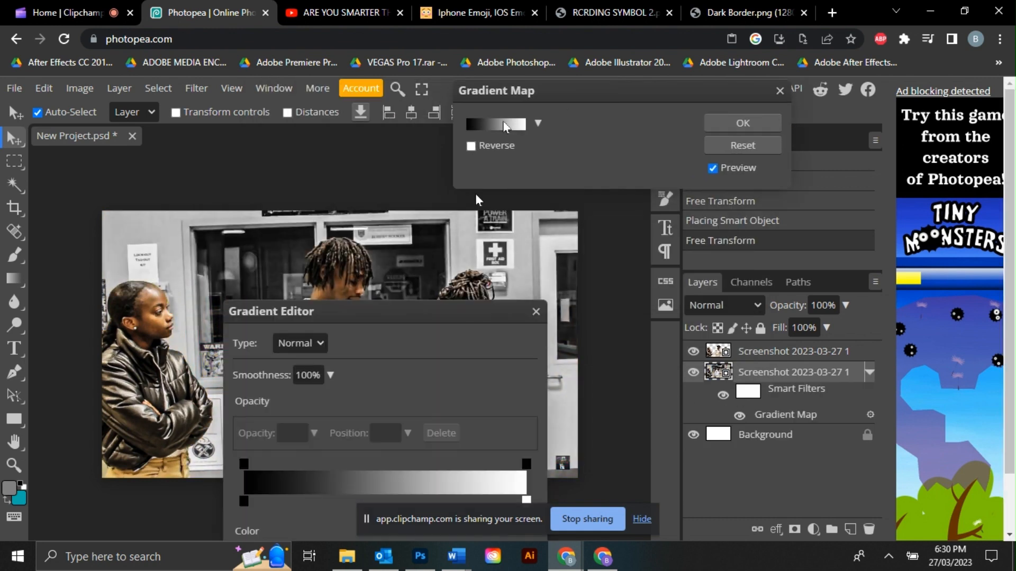
left_click_drag(423, 316, 670, 100)
left_click(774, 287)
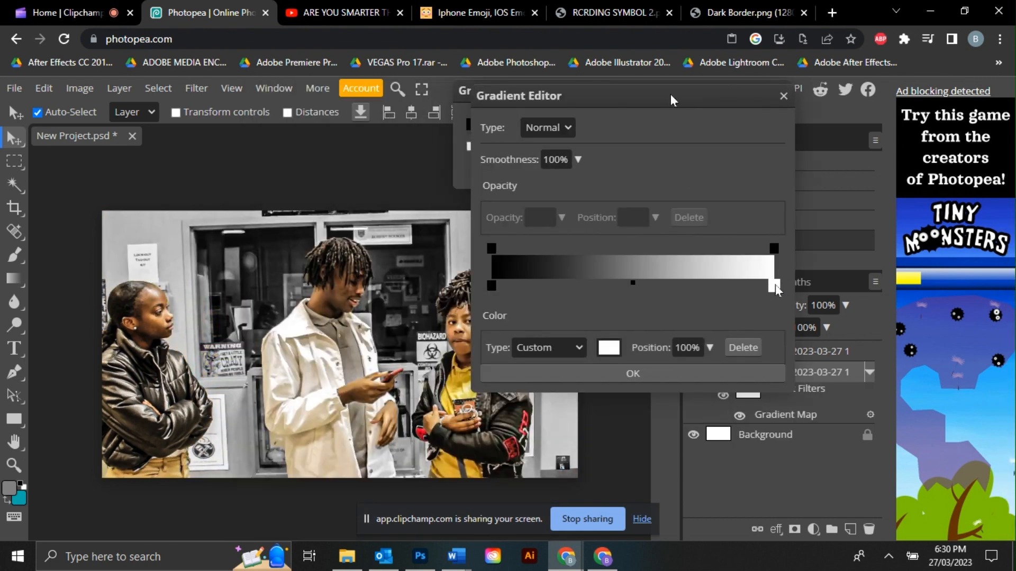
left_click(610, 349)
left_click_drag(566, 421, 665, 148)
left_click_drag(635, 323, 631, 266)
left_click_drag(564, 272, 728, 178)
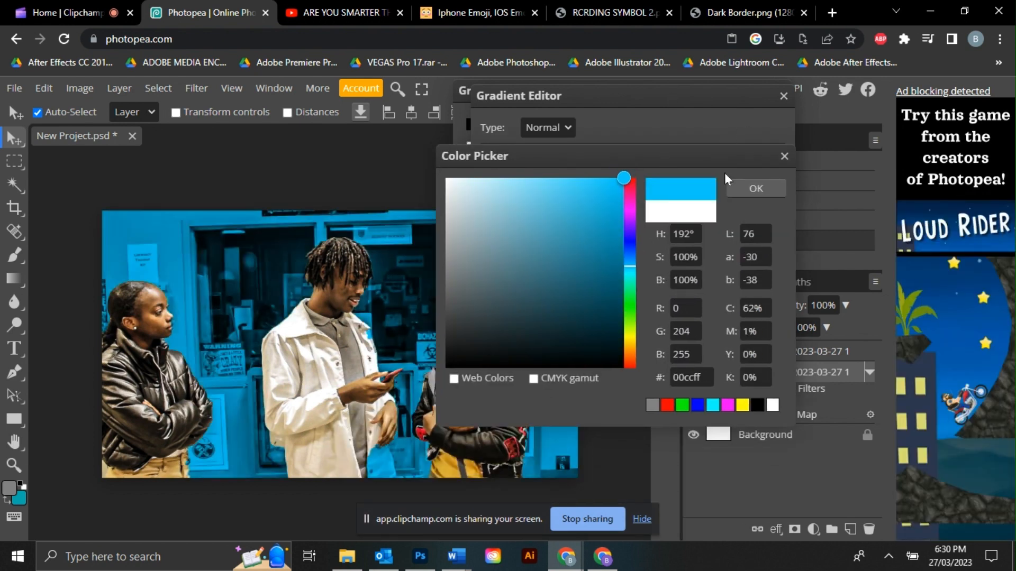
left_click_drag(633, 304, 633, 308)
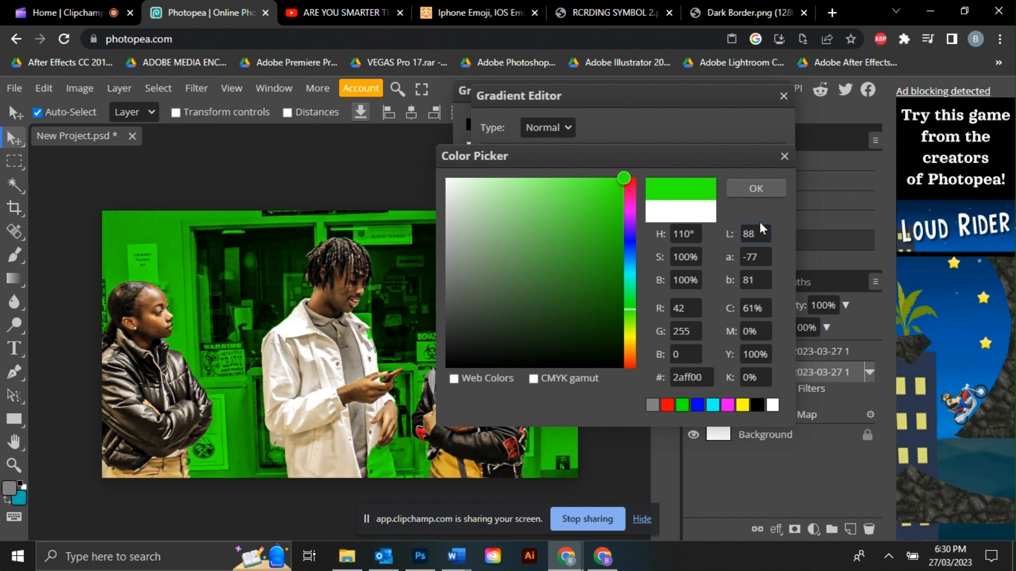
left_click(756, 188)
left_click(760, 197)
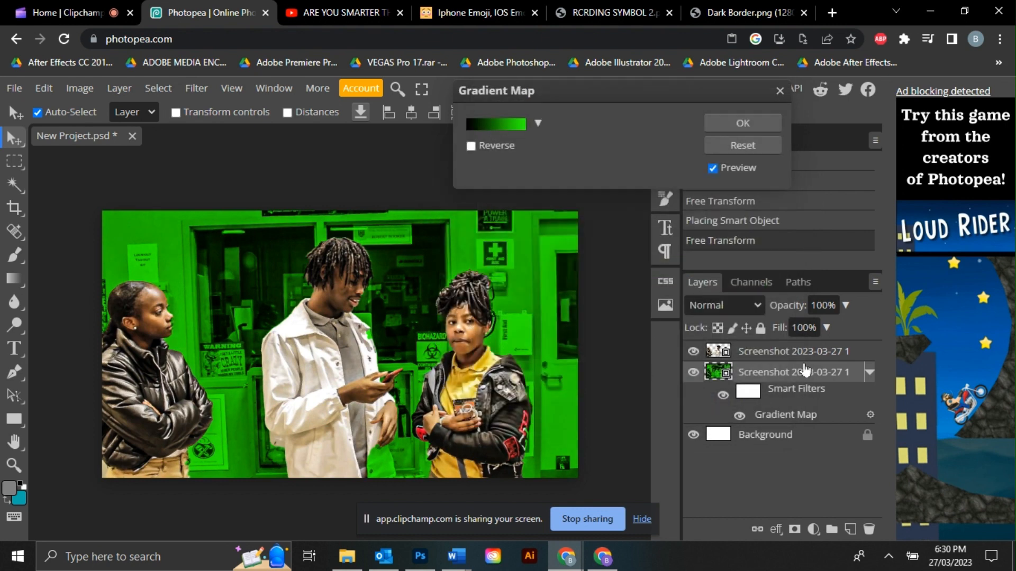
left_click(805, 371)
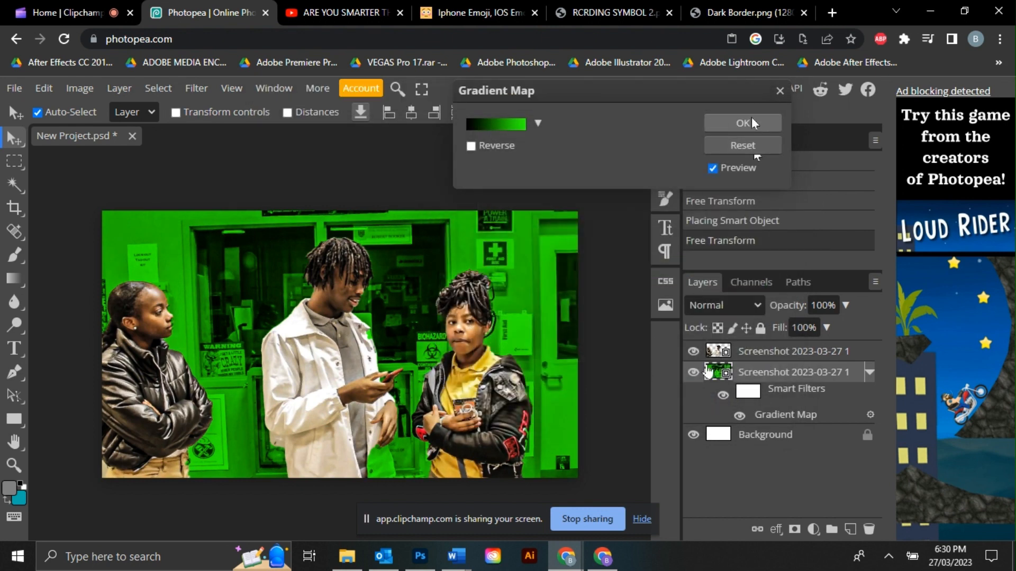
left_click(755, 124)
Step: Duplicate the green background layer and apply a Gaussian Blur to the copy with the preset radius
right_click(756, 373)
left_click(694, 189)
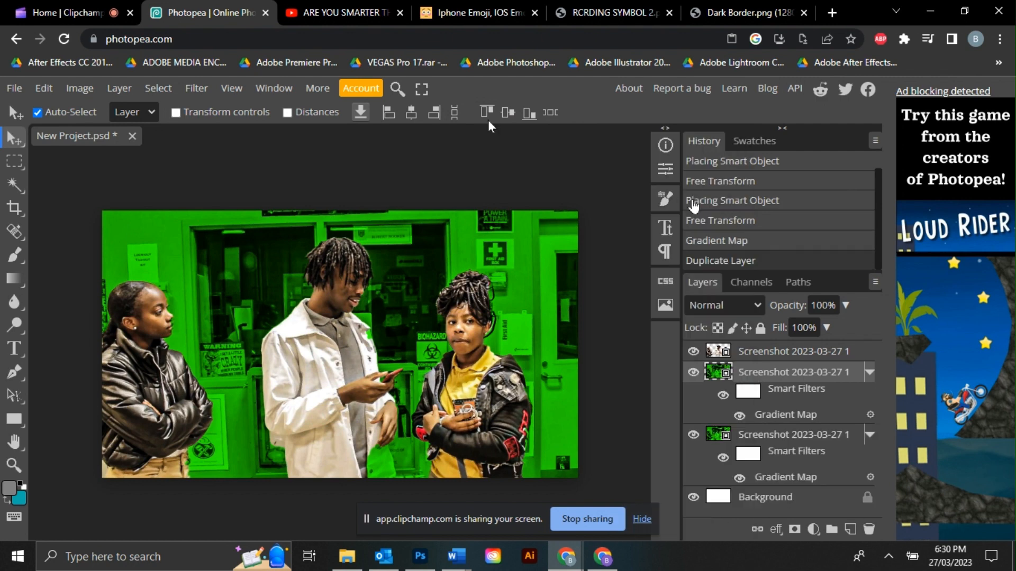
left_click(196, 88)
mouse_move(217, 283)
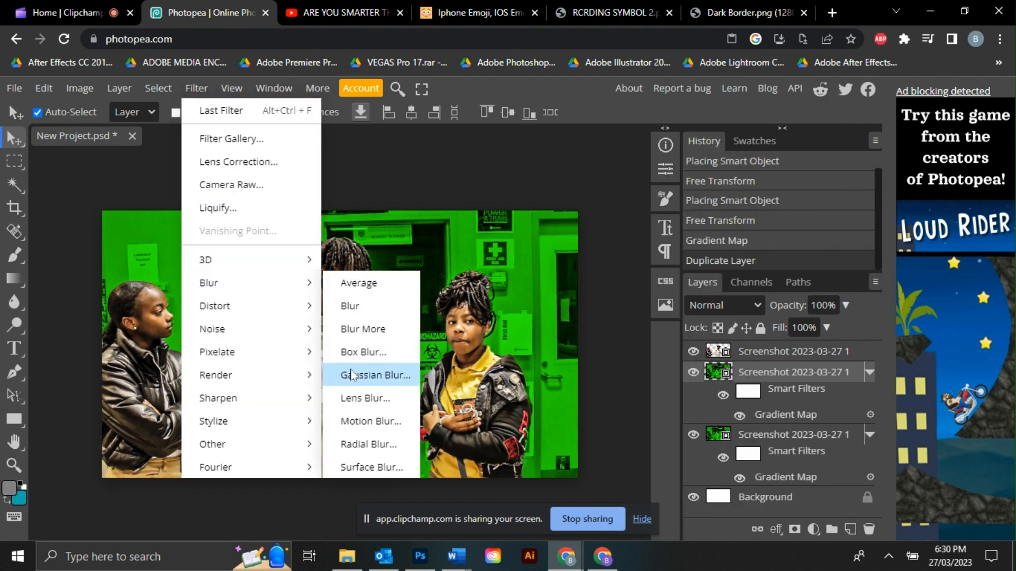
left_click(352, 375)
left_click(401, 232)
Step: Blend the blurred background copy in Lighter Color mode at reduced opacity and merge it with the green layer beneath
left_click(724, 305)
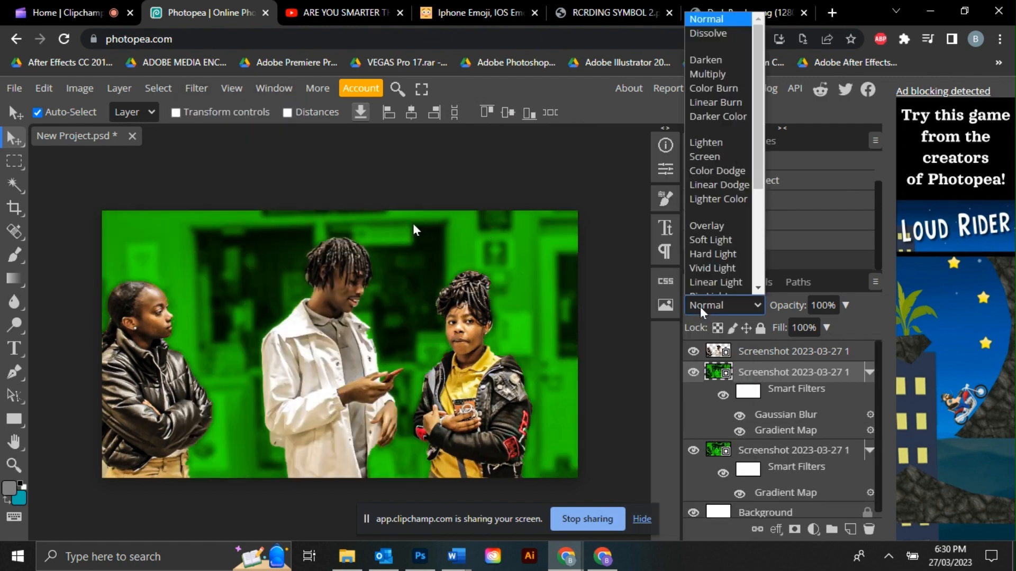
left_click(720, 198)
left_click(847, 306)
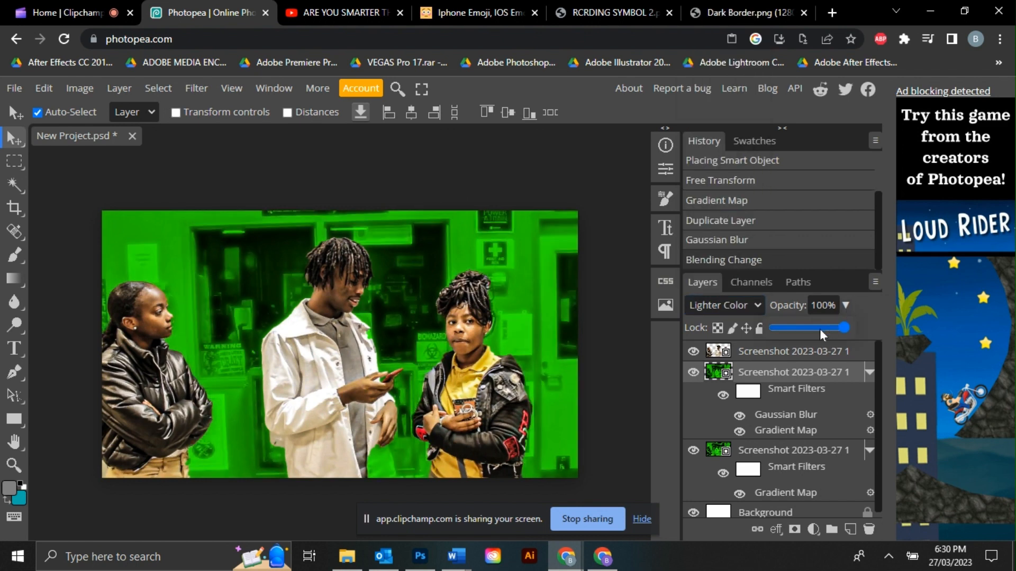
left_click(820, 329)
right_click(776, 458)
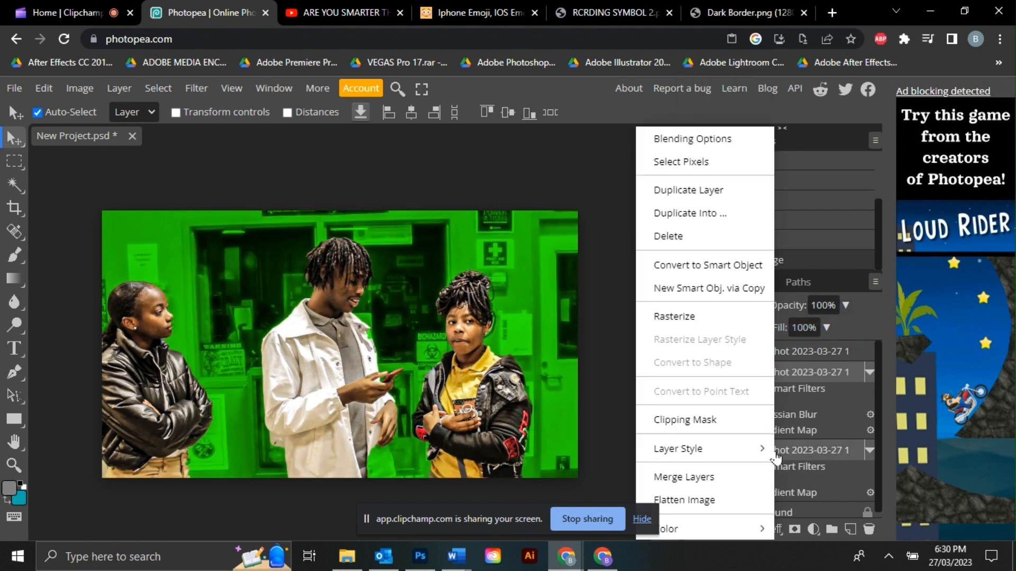
left_click(709, 478)
Step: Add a Bevel and Emboss style to the cutout layer, with global angle off and the angle at 90°
right_click(741, 351)
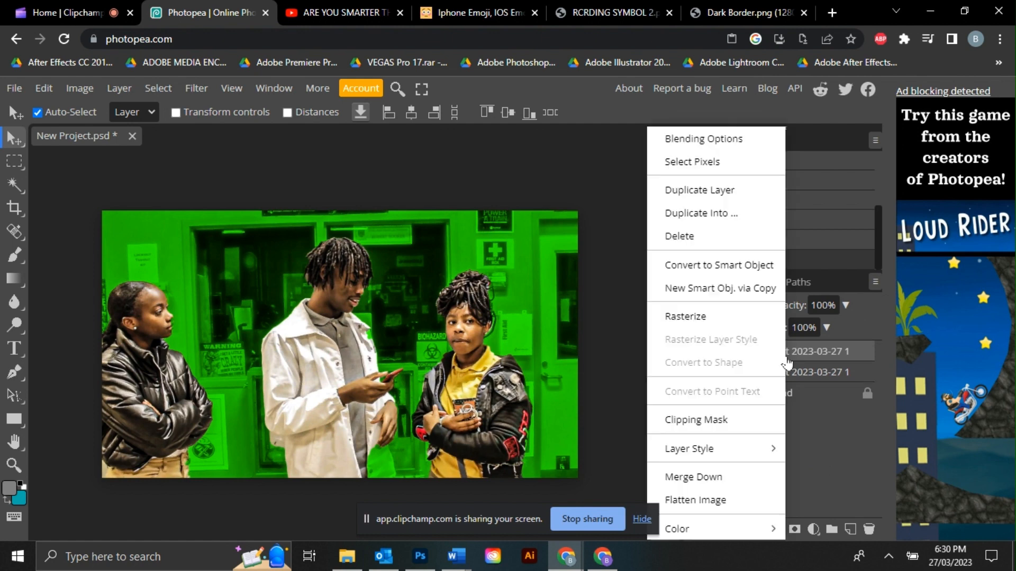
left_click(721, 138)
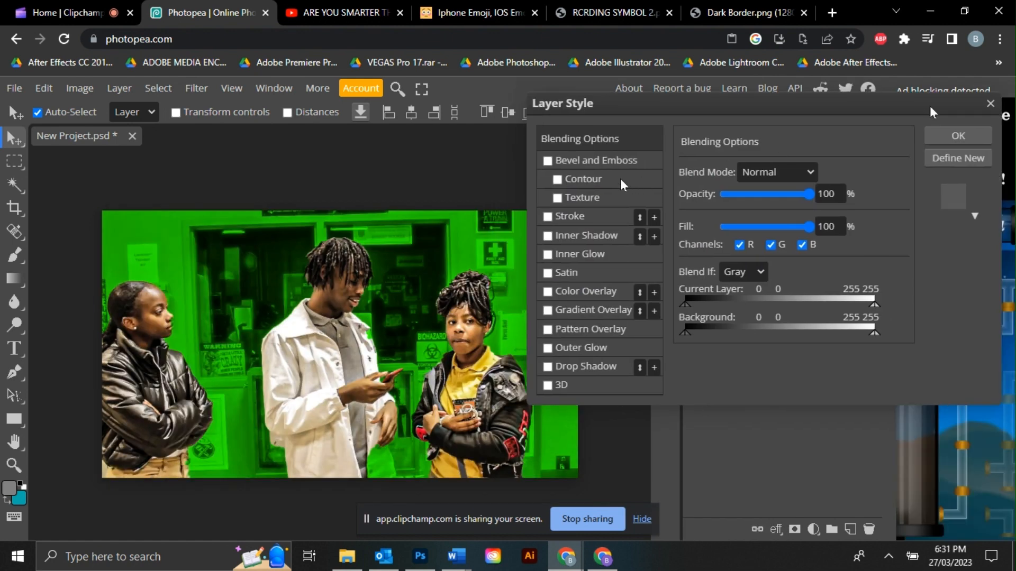
left_click(619, 168)
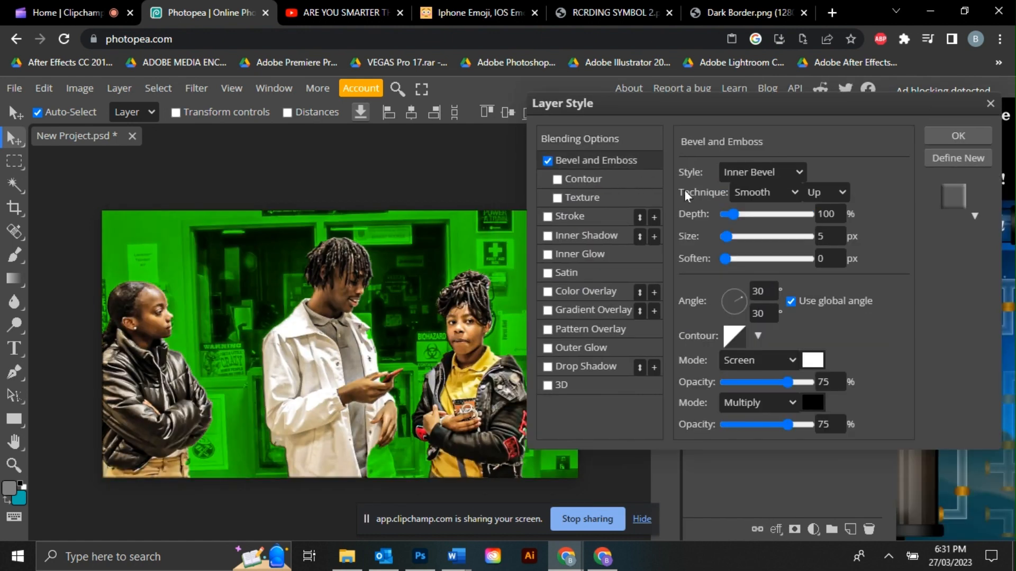
left_click(791, 302)
left_click(757, 291)
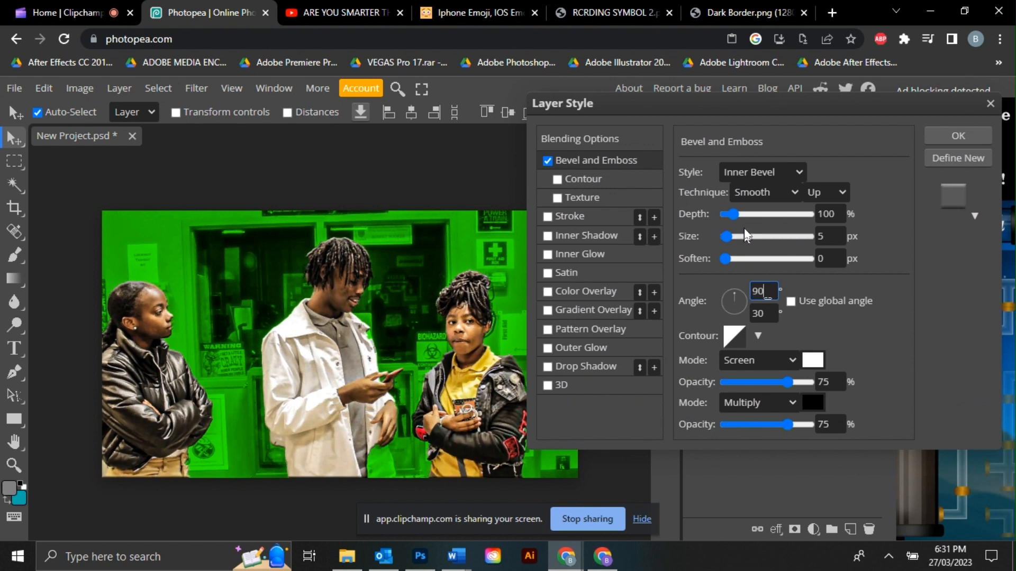
Step: Apply the bevel with depth 748%, size 0 px, highlight opacity 100% and shadow opacity 0%
left_click_drag(731, 213, 810, 214)
left_click_drag(769, 423, 565, 427)
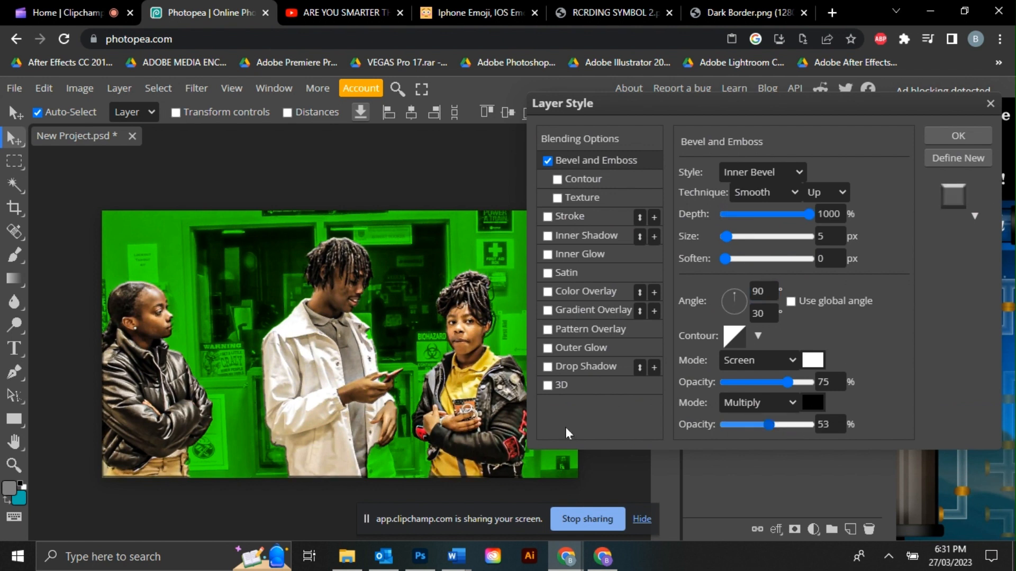
left_click_drag(788, 382, 803, 382)
left_click_drag(889, 367, 889, 367)
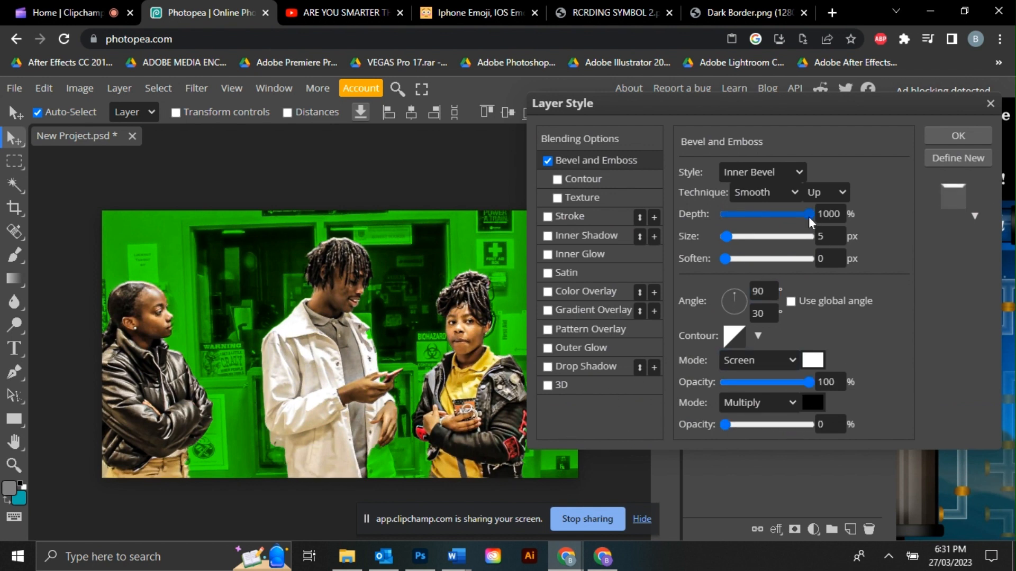
left_click_drag(809, 214, 762, 214)
left_click_drag(648, 240, 649, 240)
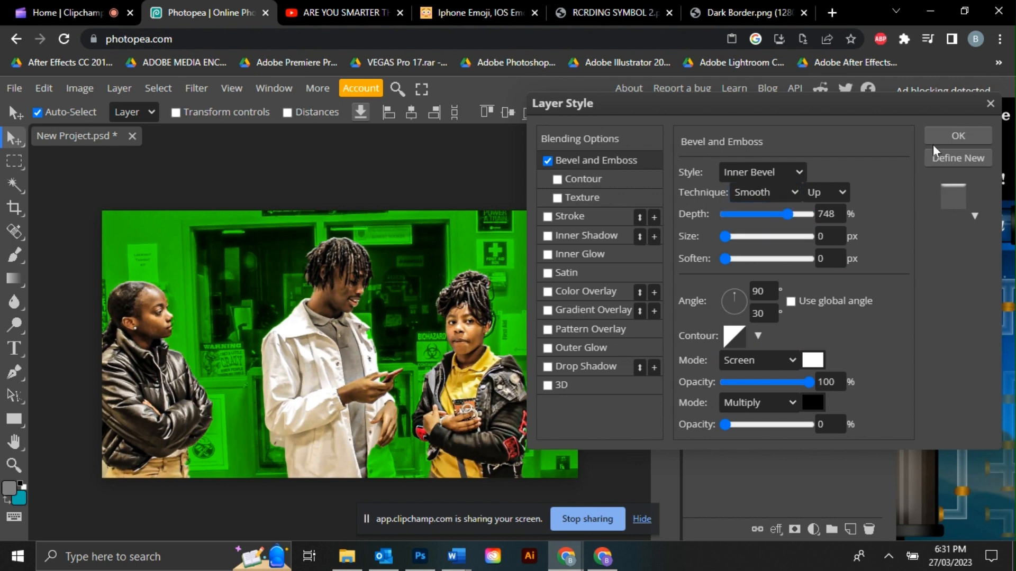
left_click(947, 138)
Step: Duplicate the bevelled cutout layer and apply a 3.2 px Gaussian Blur to the copy
key("ctrl+j")
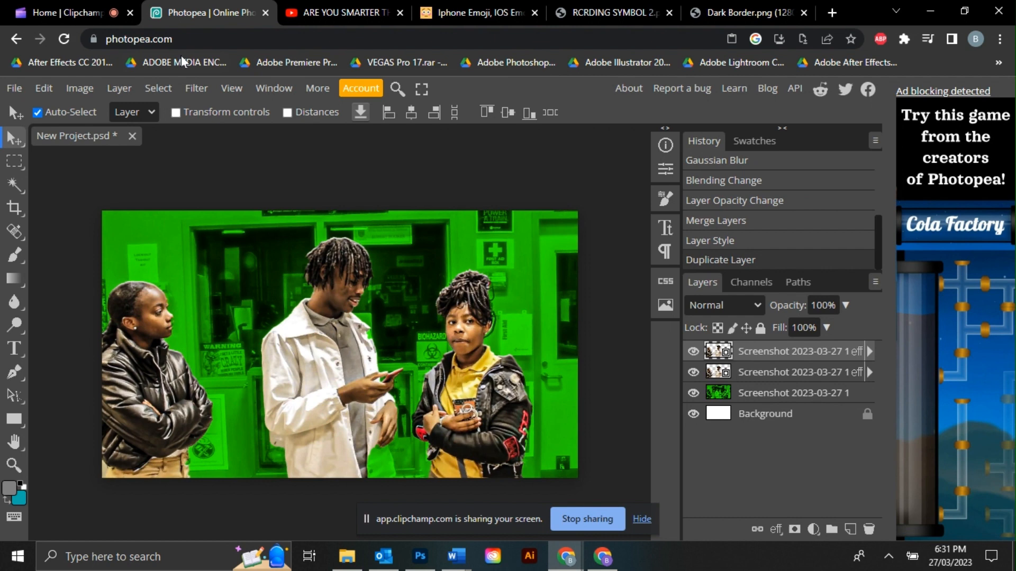
left_click(197, 88)
mouse_move(209, 279)
left_click(373, 375)
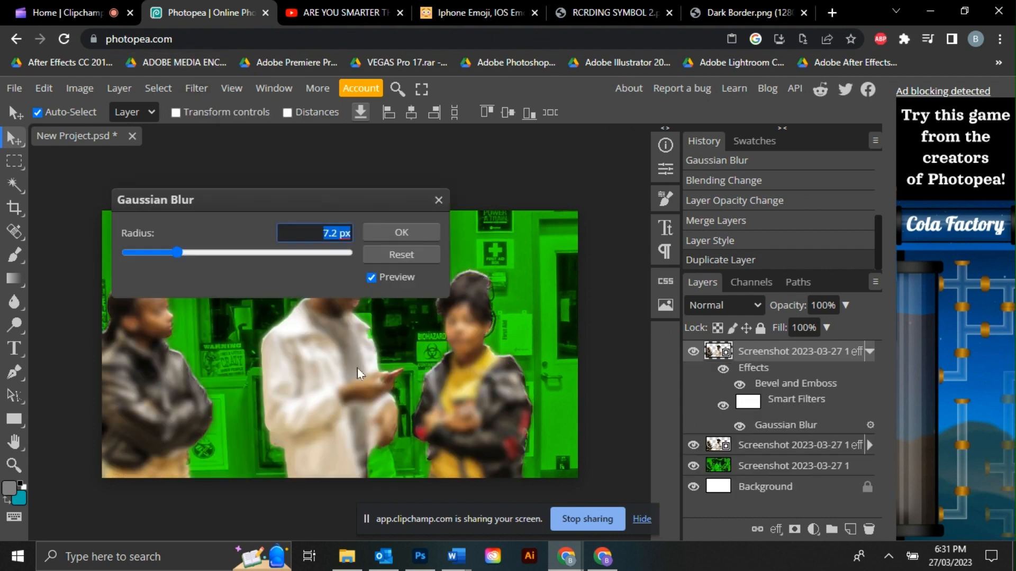
left_click_drag(178, 254, 147, 255)
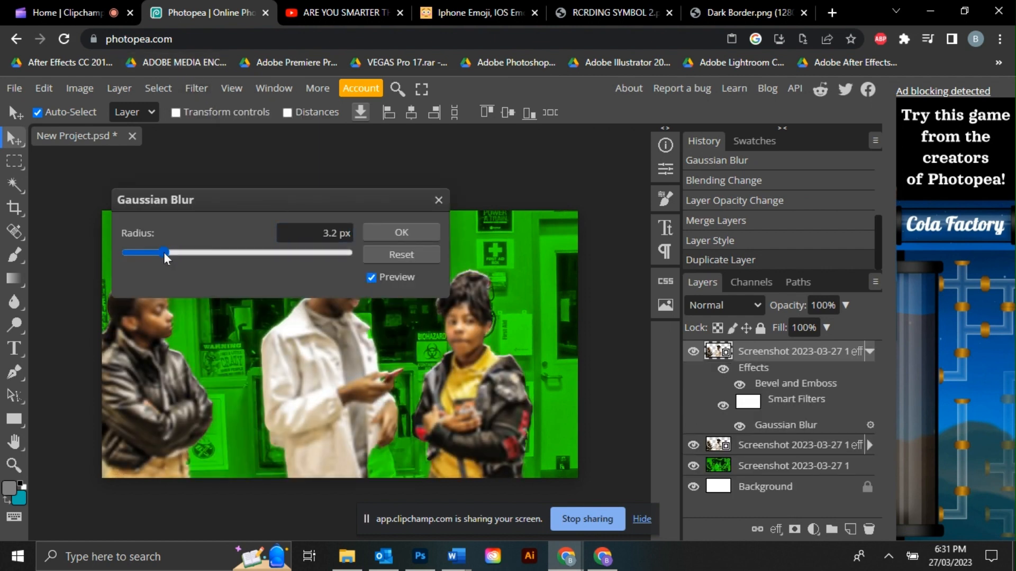
left_click(401, 233)
Step: Blend the blurred cutout copy in Lighter Color mode at reduced opacity and merge it with the cutout layer beneath
left_click(711, 300)
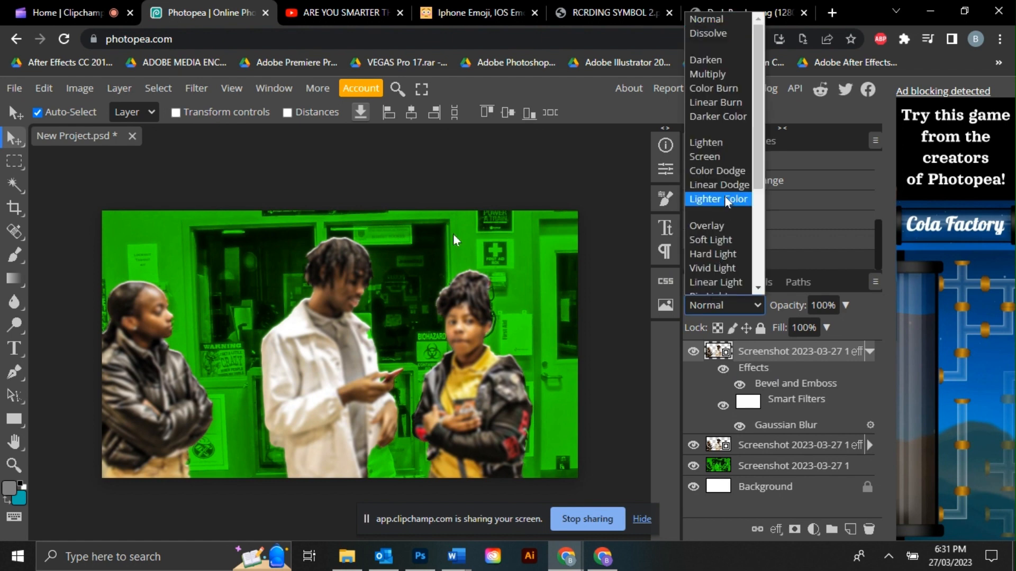
left_click(725, 197)
left_click(845, 305)
left_click_drag(846, 327, 823, 327)
right_click(777, 453)
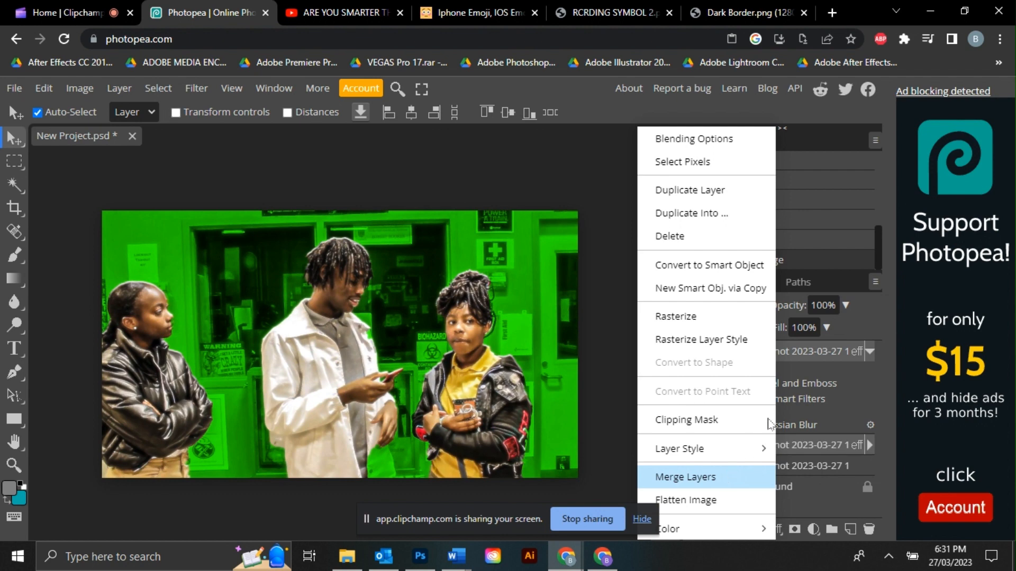
left_click(731, 476)
Step: Add an Inner Shadow to the merged cutout layer in Linear Dodge mode with green 2aff00 as its colour
right_click(783, 365)
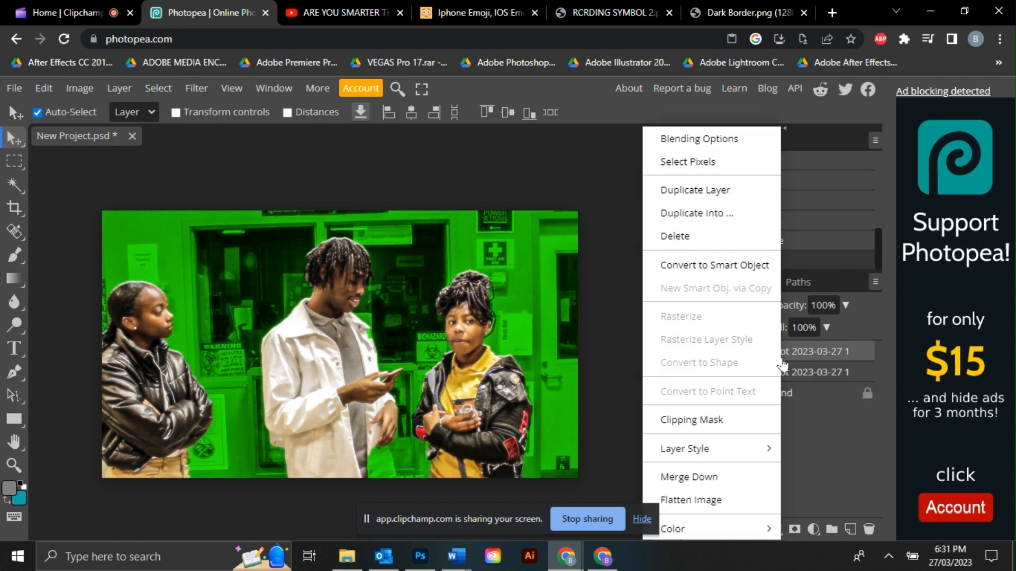
left_click(707, 137)
left_click(587, 240)
left_click(777, 169)
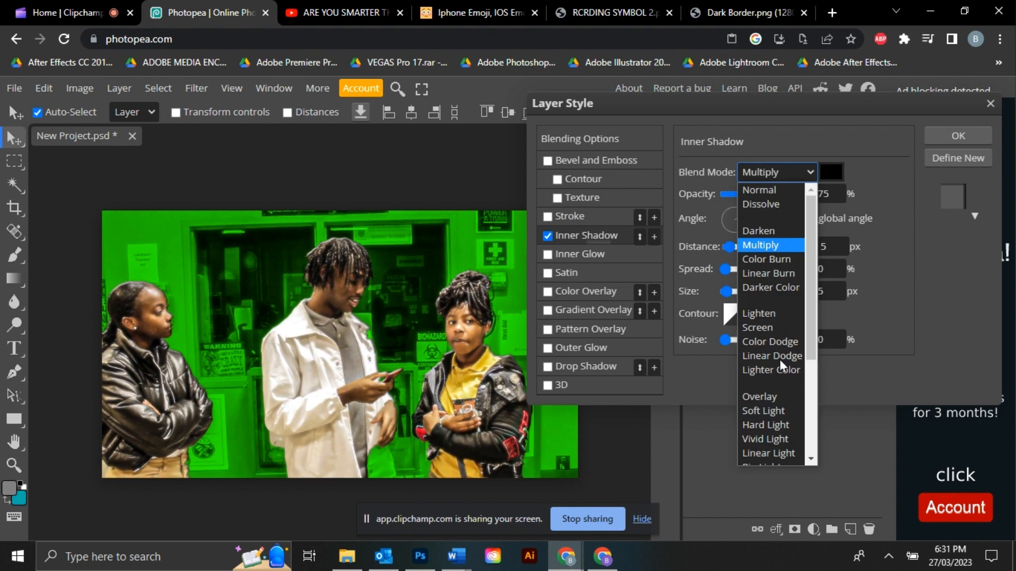
left_click(779, 359)
left_click(830, 173)
left_click_drag(545, 300, 748, 51)
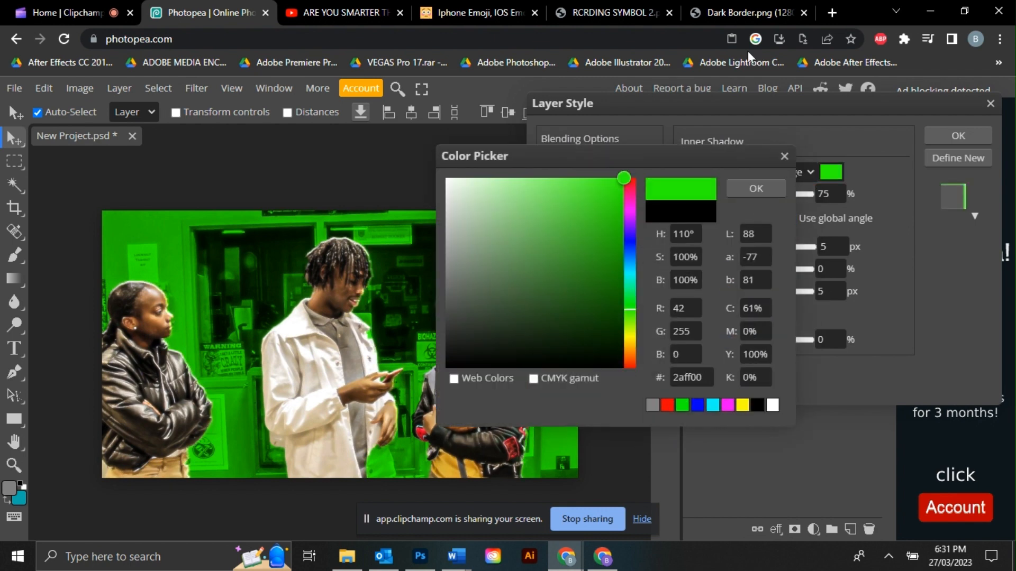
left_click(755, 188)
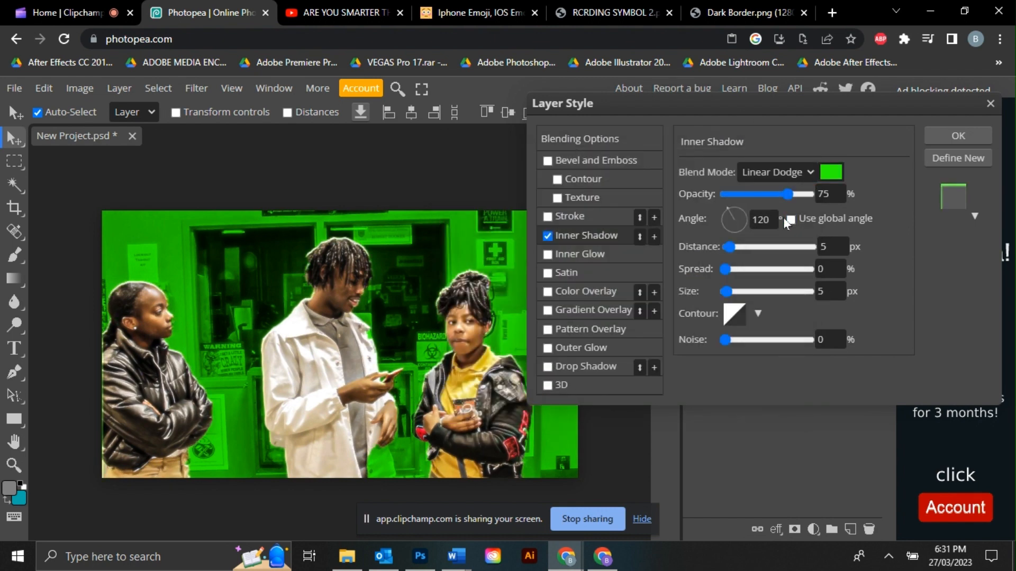
Step: Apply the inner shadow with a 90° angle, 40 px size and 79% opacity
double_click(774, 218)
type("90")
left_click_drag(788, 194, 825, 195)
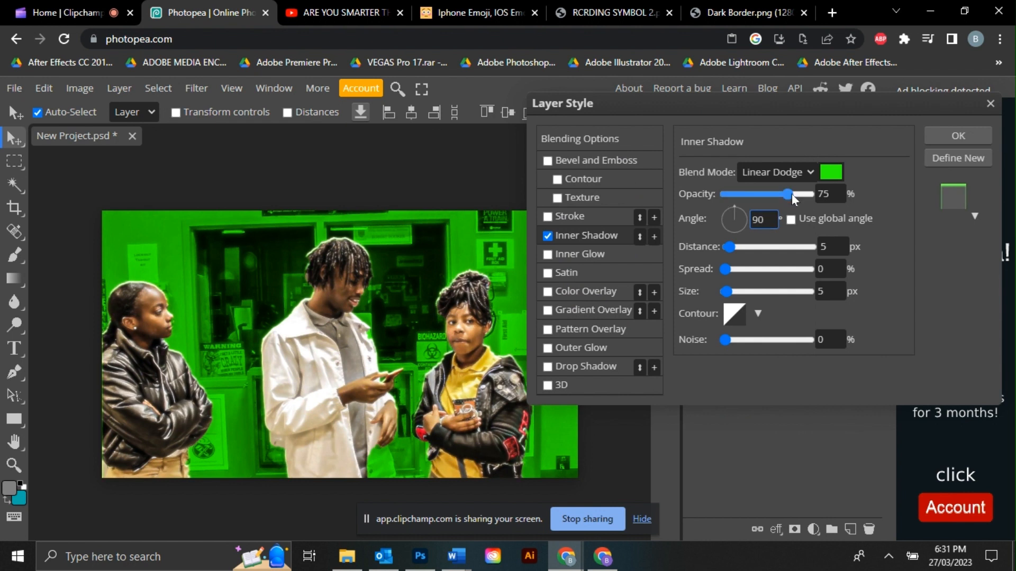
left_click_drag(728, 292, 742, 291)
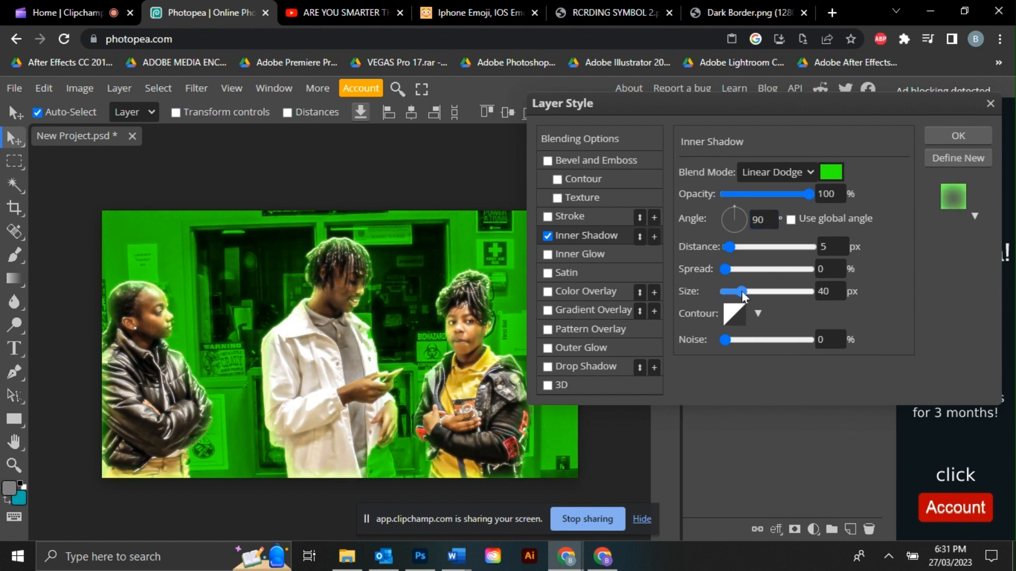
left_click(792, 196)
left_click(934, 137)
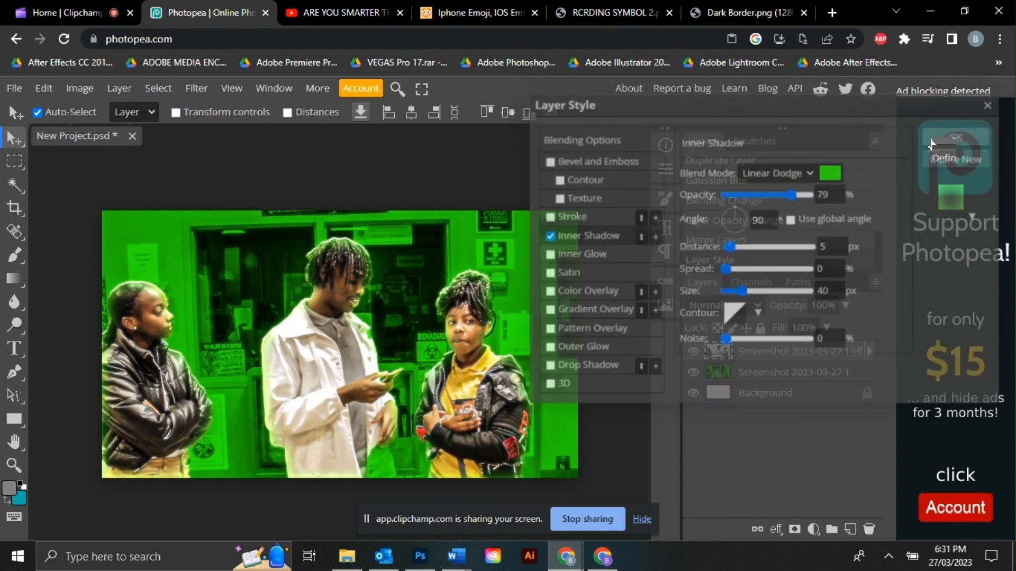
Step: Create a new layer directly above the green background photo and set the foreground colour to green 2aff00
left_click(767, 377)
left_click(850, 529)
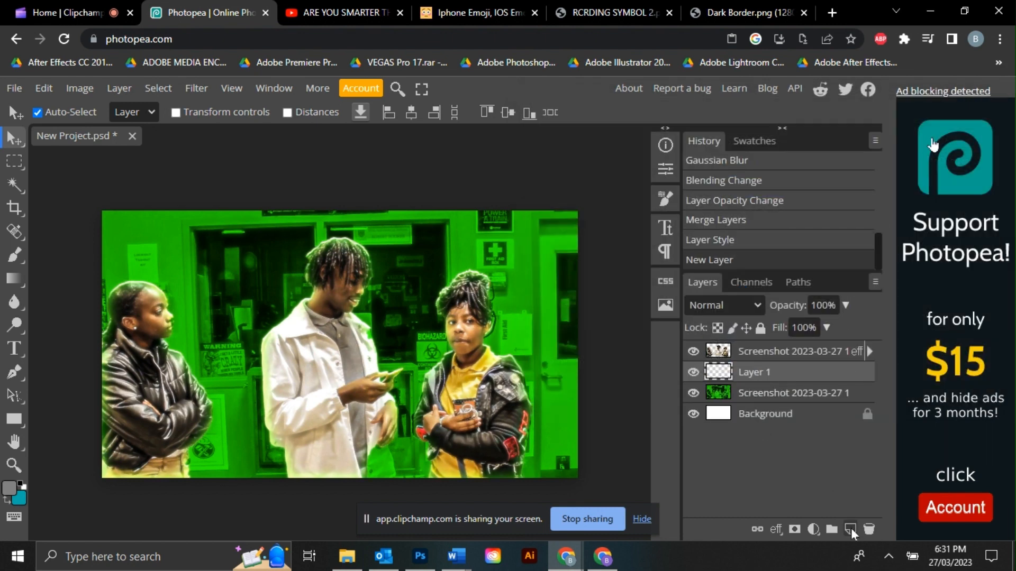
left_click(9, 488)
left_click_drag(525, 308, 776, 157)
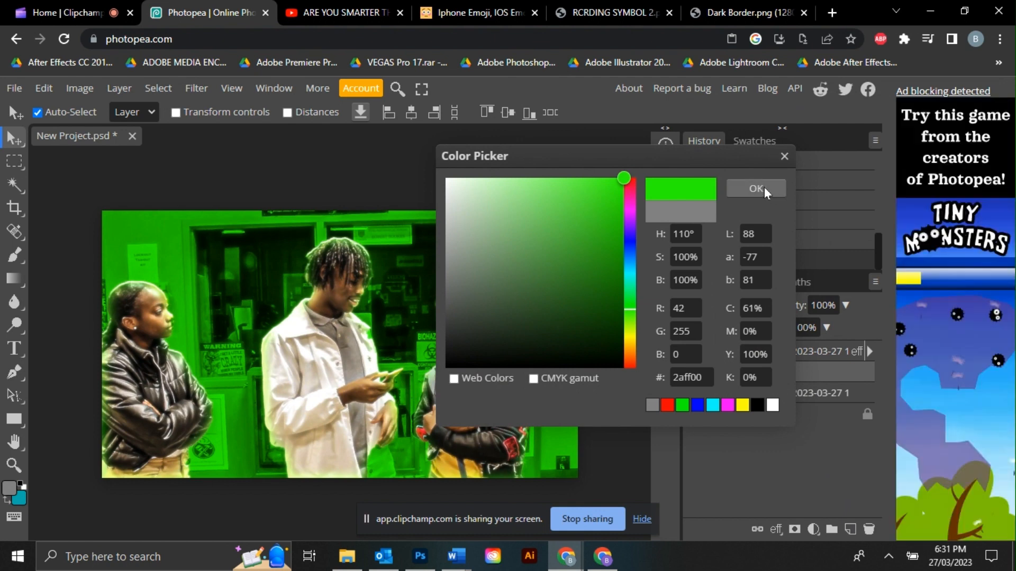
left_click(756, 188)
Step: Paint soft green glows behind the three people with an 816 px Brush at 0% hardness
right_click(14, 256)
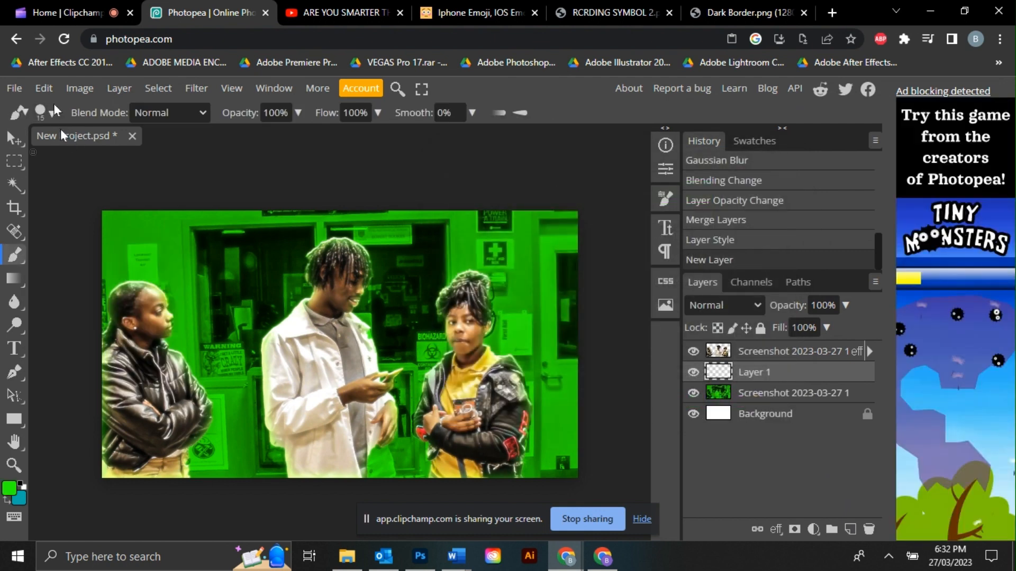
left_click(47, 112)
left_click(51, 238)
left_click(187, 156)
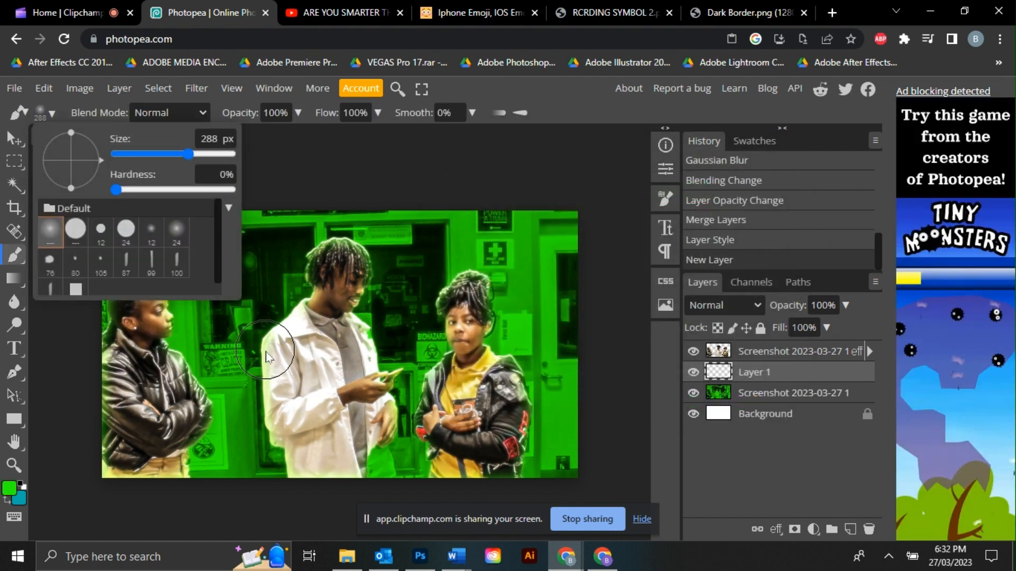
left_click(216, 157)
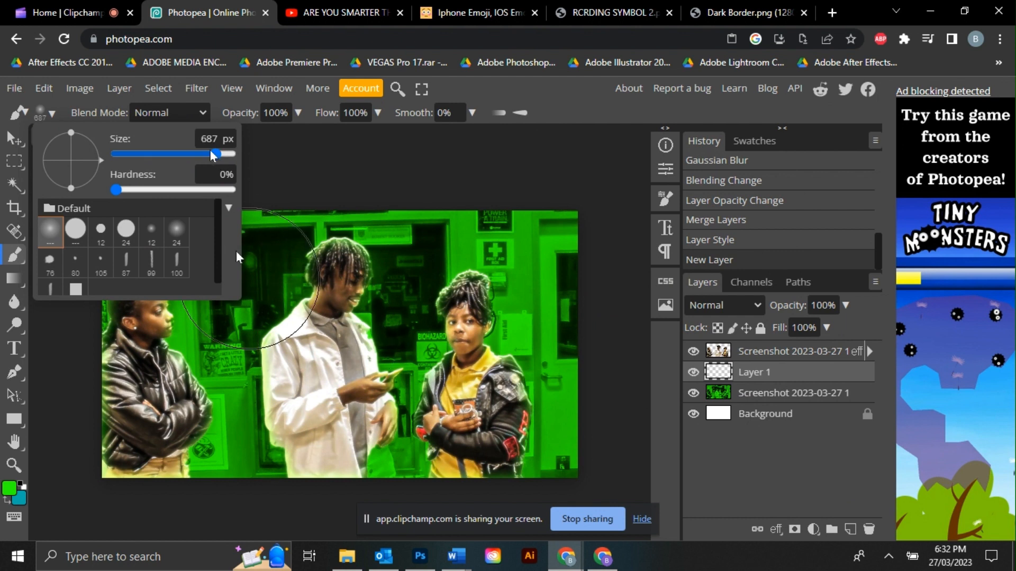
left_click(222, 156)
left_click(321, 382)
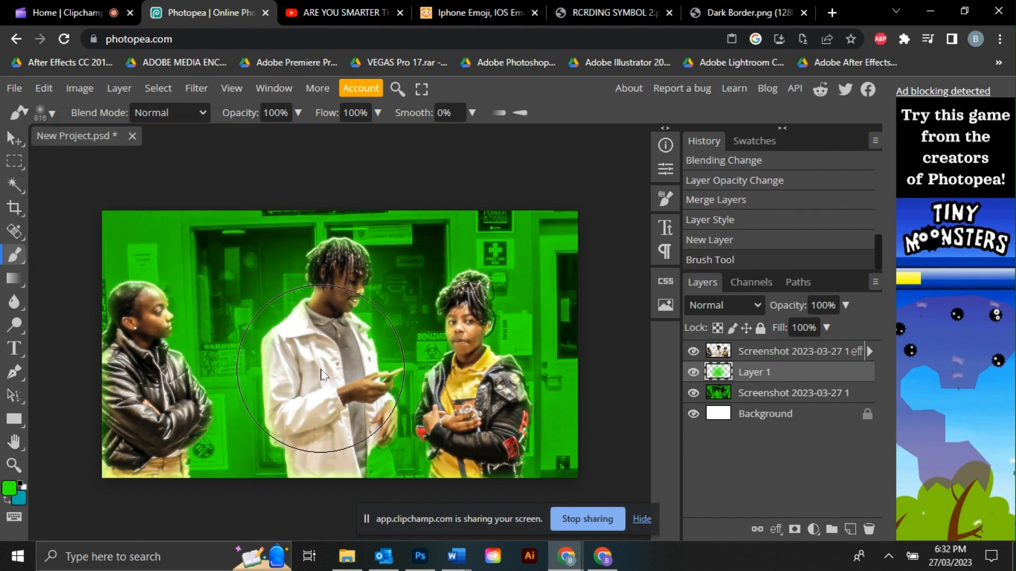
left_click(473, 392)
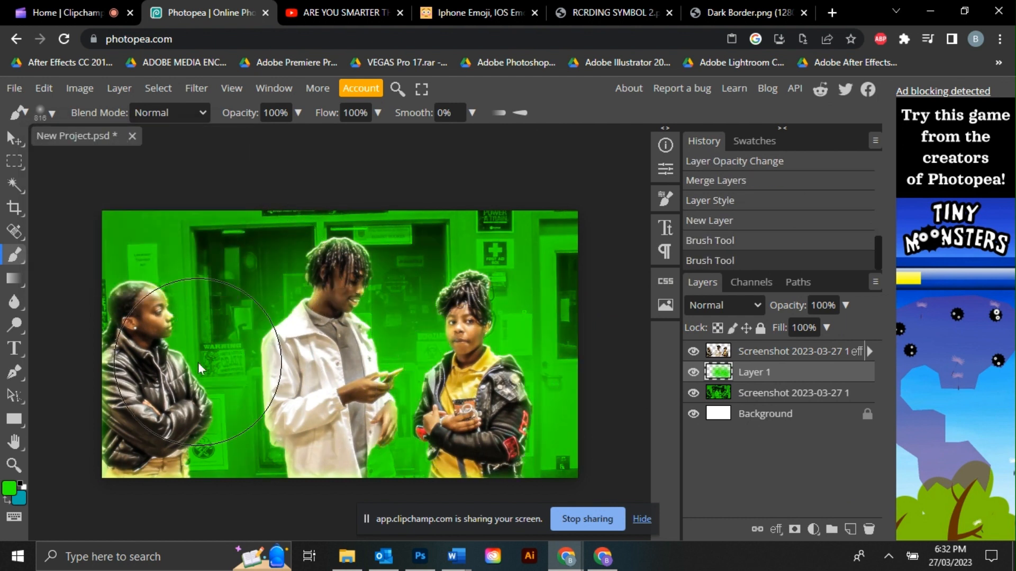
left_click(142, 387)
Step: Blend the glow layer behind the people in Linear Dodge mode at 78% opacity
left_click(722, 304)
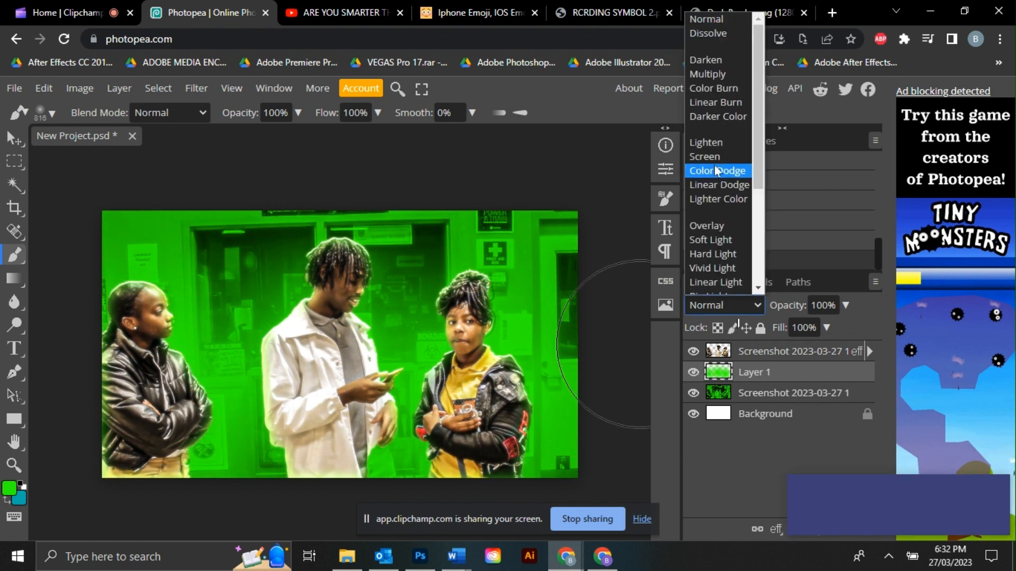
left_click(715, 184)
left_click(992, 490)
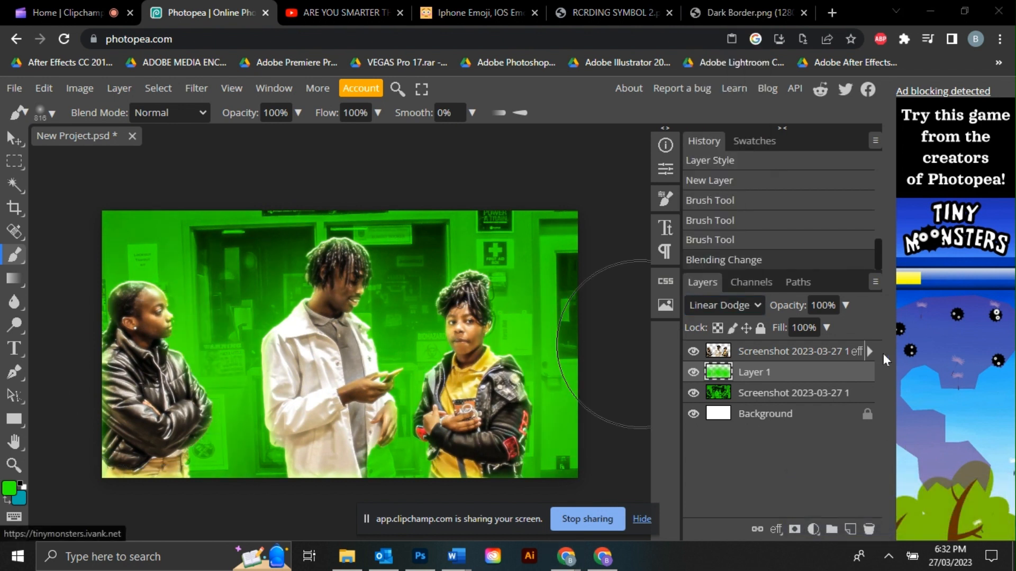
left_click(846, 305)
left_click_drag(845, 328, 828, 327)
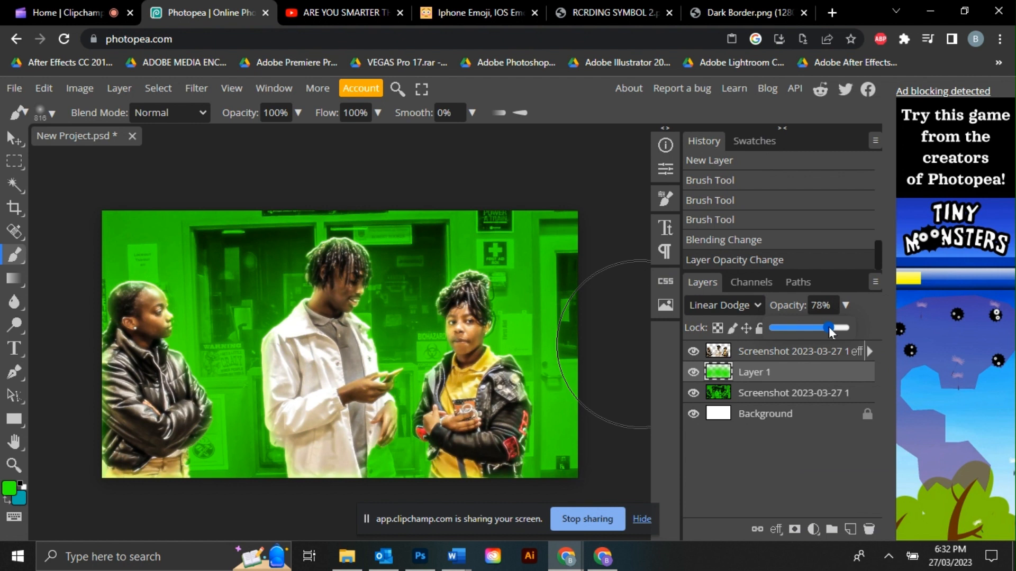
Step: Create a new layer above the cutout of the people and set the soft brush size to 320 px
left_click(777, 352)
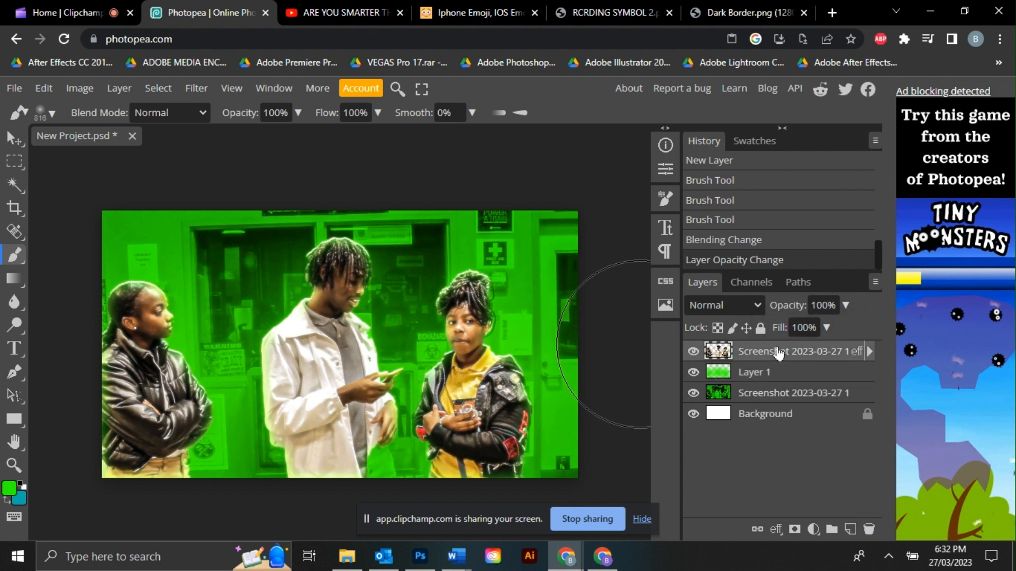
left_click(850, 529)
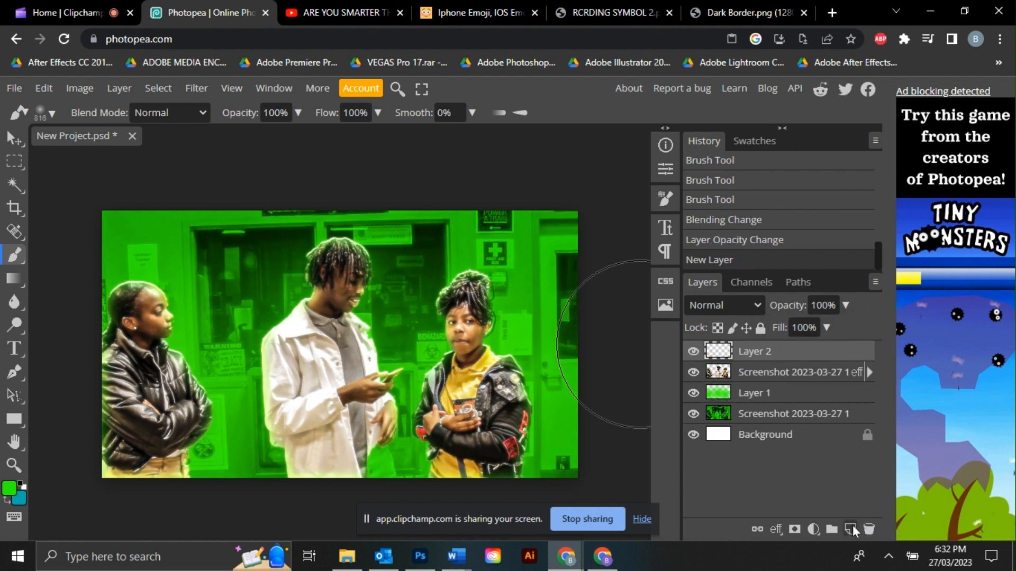
left_click(43, 117)
left_click(175, 156)
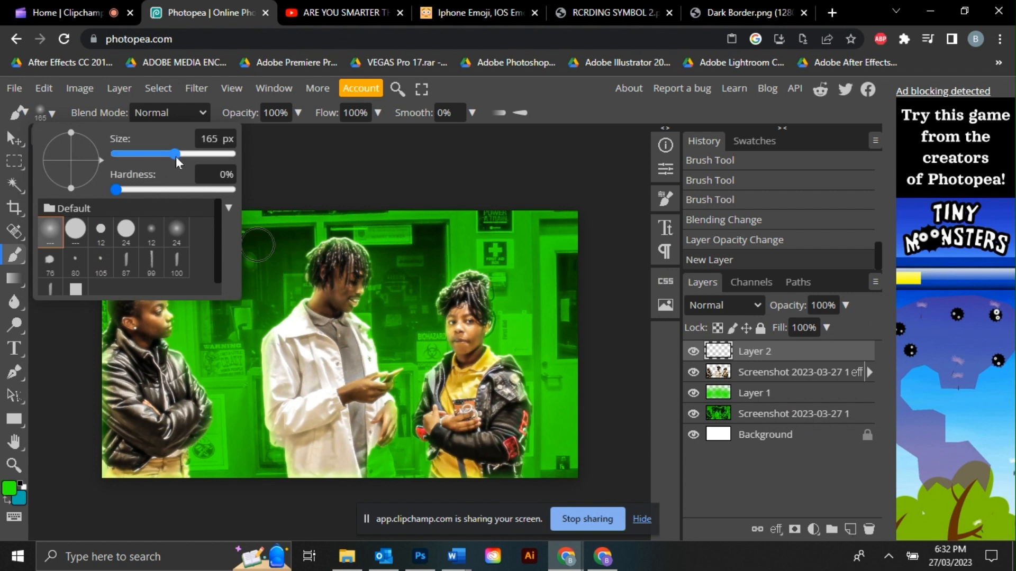
left_click_drag(176, 156, 192, 156)
Step: Paint soft green glows over the neck and shoulder areas of all three people on the new top layer
left_click(295, 300)
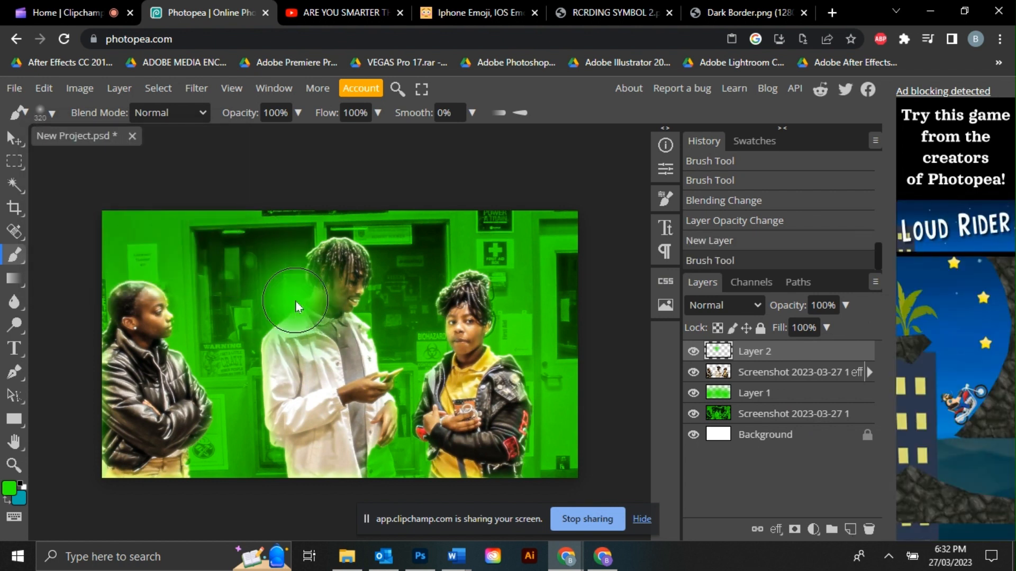
left_click_drag(379, 325, 386, 319)
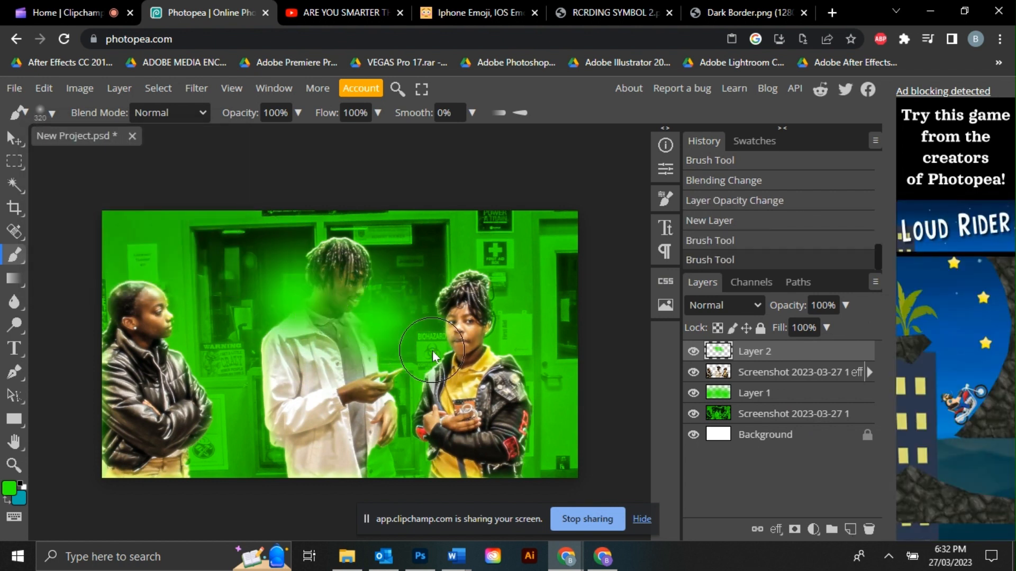
left_click_drag(428, 347, 501, 350)
left_click(511, 344)
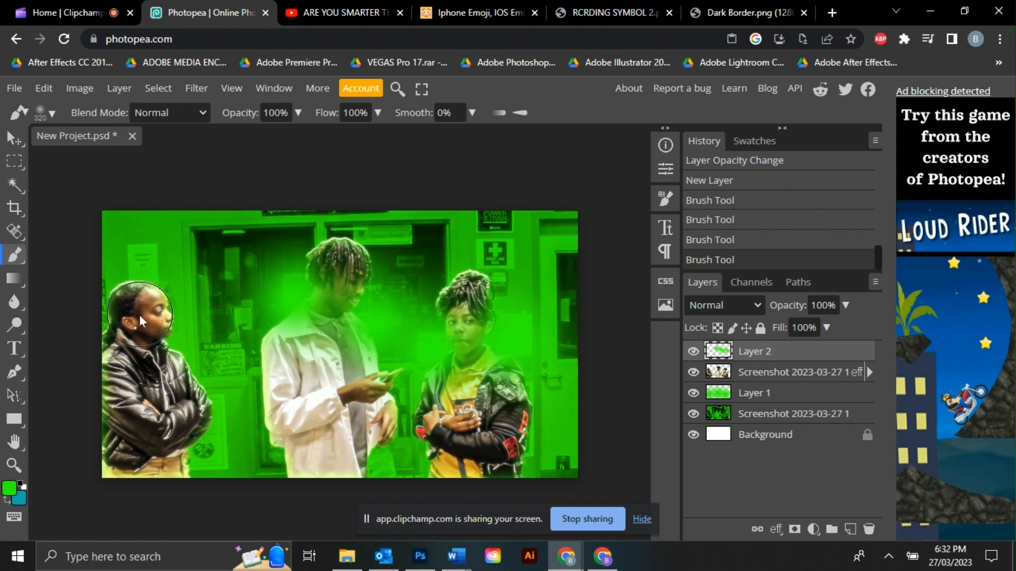
left_click(114, 330)
left_click(192, 348)
Step: Blend the top glow layer in Linear Dodge mode at 43% opacity
left_click(741, 306)
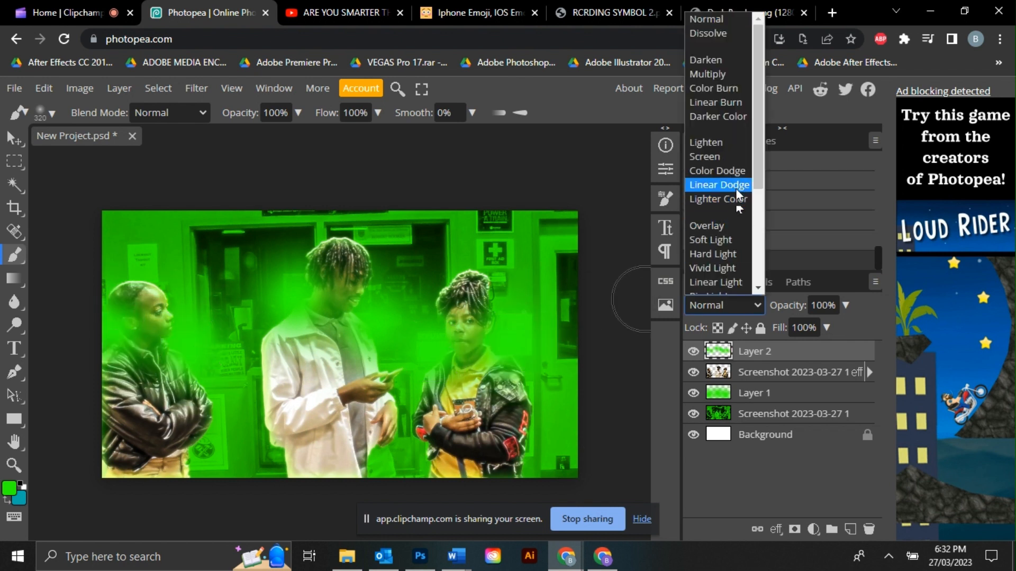
left_click(735, 189)
left_click(845, 305)
left_click_drag(828, 319, 813, 323)
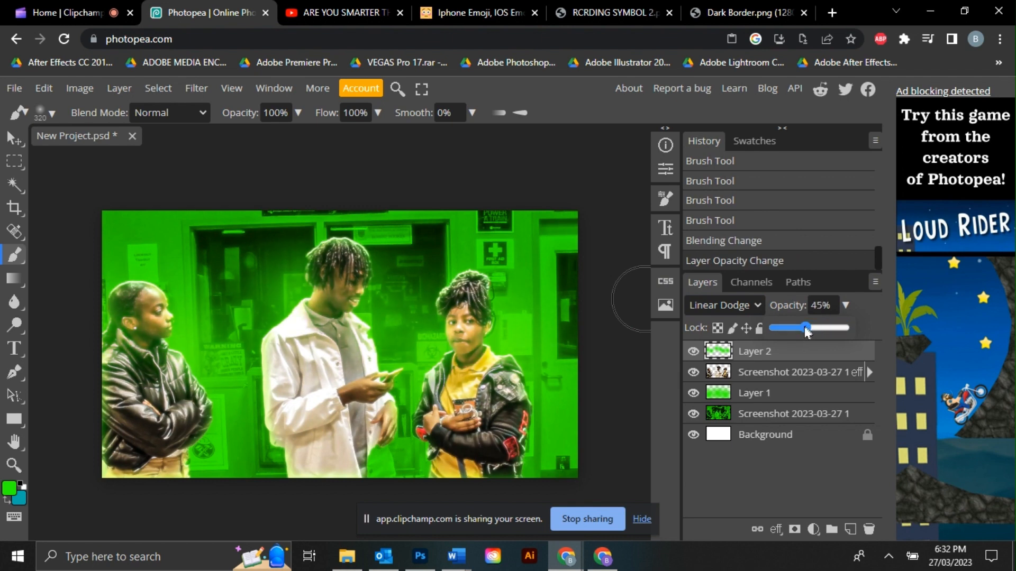
Step: Add a white text layer reading "ARE YOU SMARTER" in Burbank Big Cd over the middle person
left_click(354, 8)
left_click(249, 10)
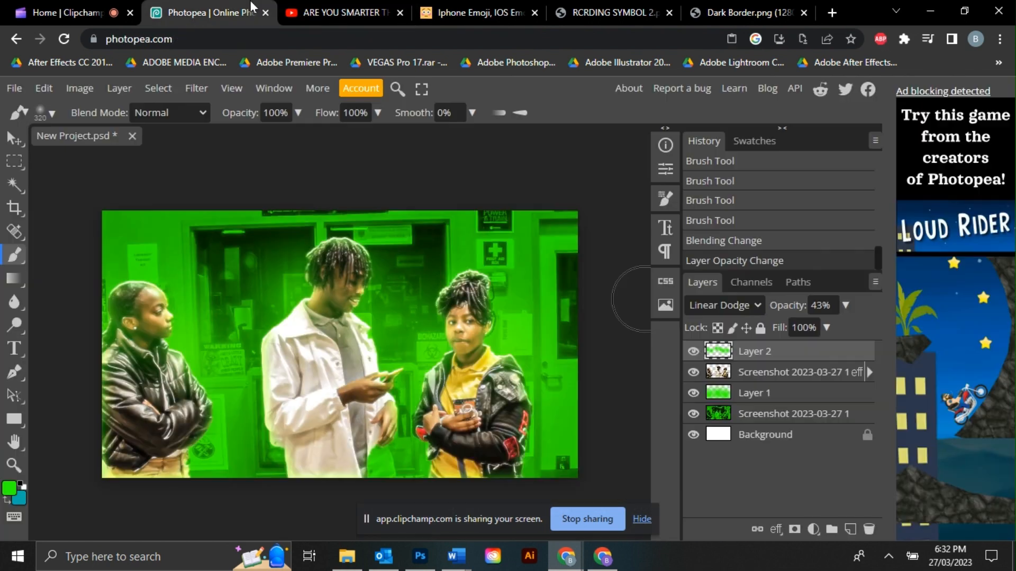
left_click(15, 349)
left_click(286, 114)
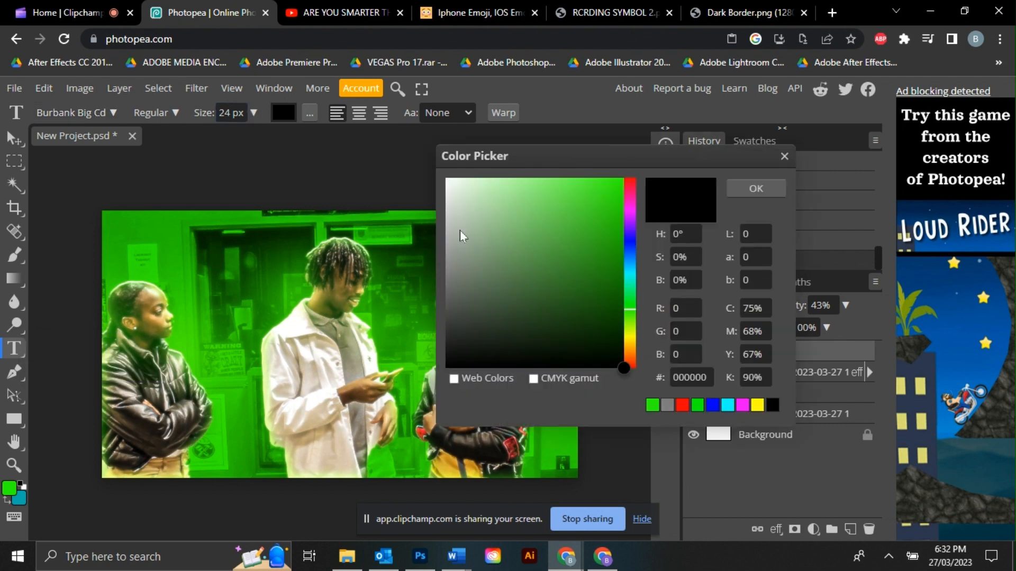
left_click(446, 179)
left_click(730, 189)
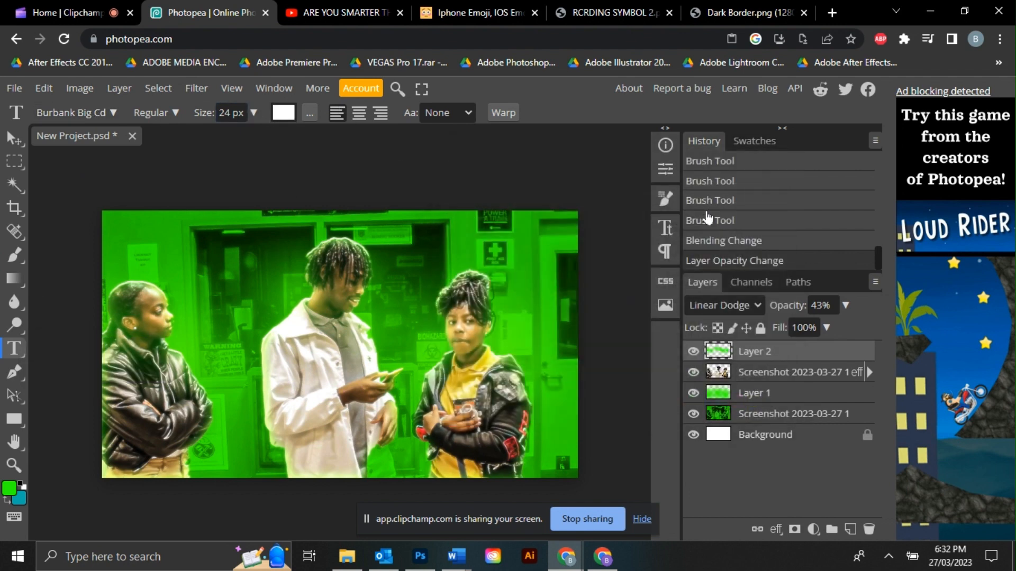
left_click(337, 383)
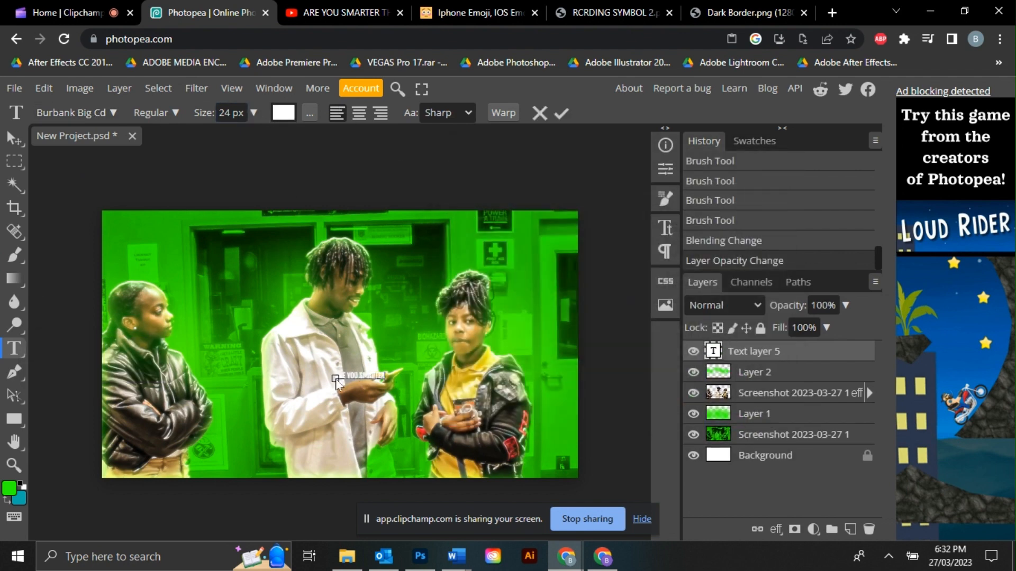
Step: Scale the "ARE YOU SMARTER" text up with Free Transform to a size of about 131 px
left_click(43, 89)
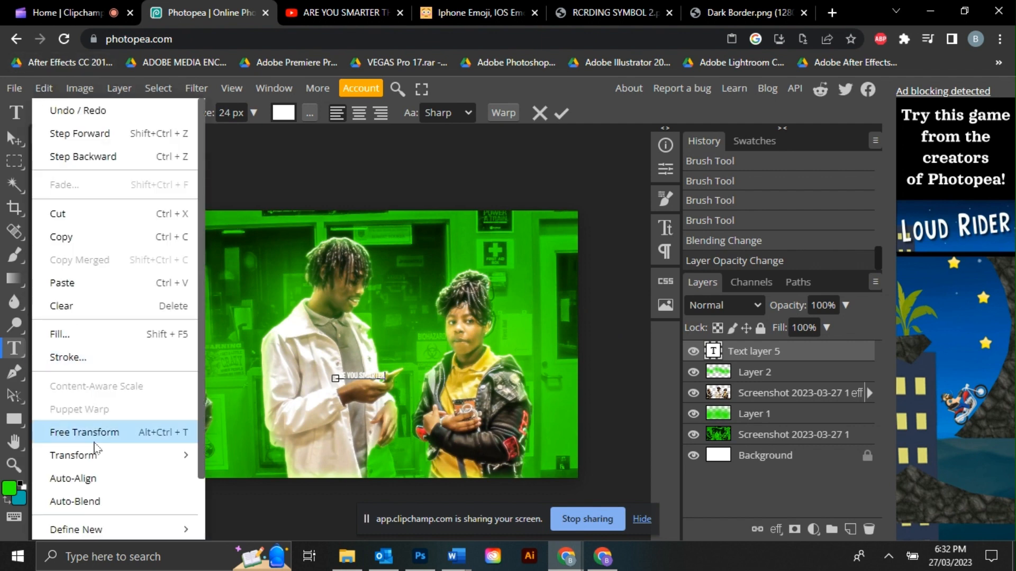
left_click(96, 445)
left_click_drag(385, 380, 416, 376)
Step: Warp the "ARE YOU SMARTER" text with the Arch style, horizontal orientation and a slight positive bend
double_click(416, 376)
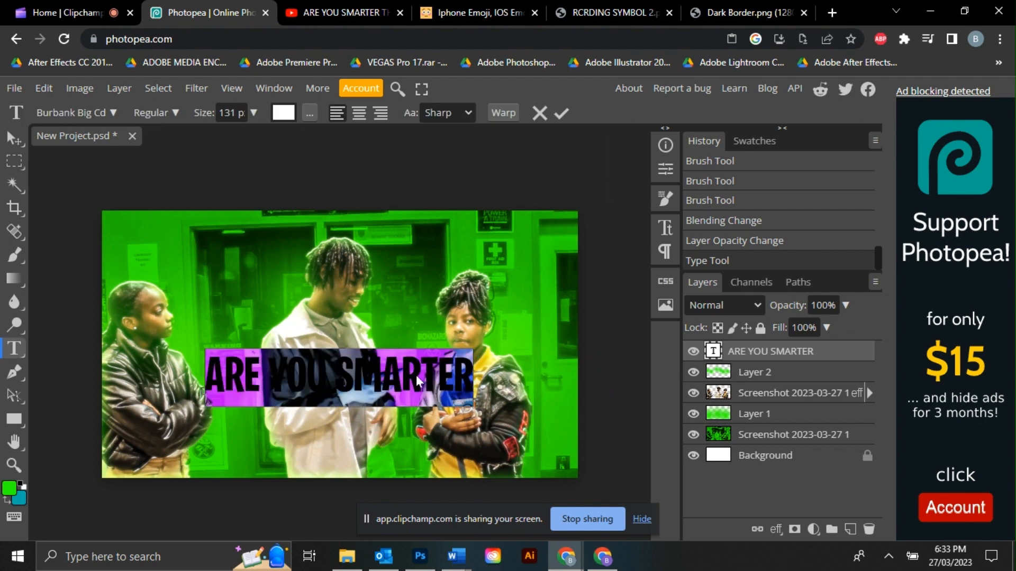
left_click(503, 112)
left_click_drag(228, 200, 817, 89)
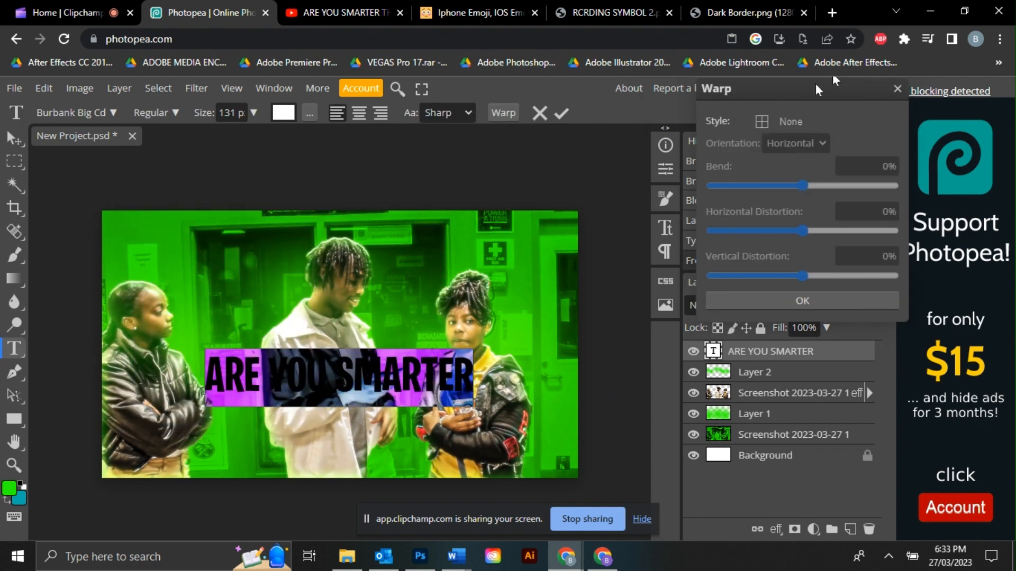
left_click(783, 121)
left_click(784, 222)
left_click_drag(850, 185, 817, 187)
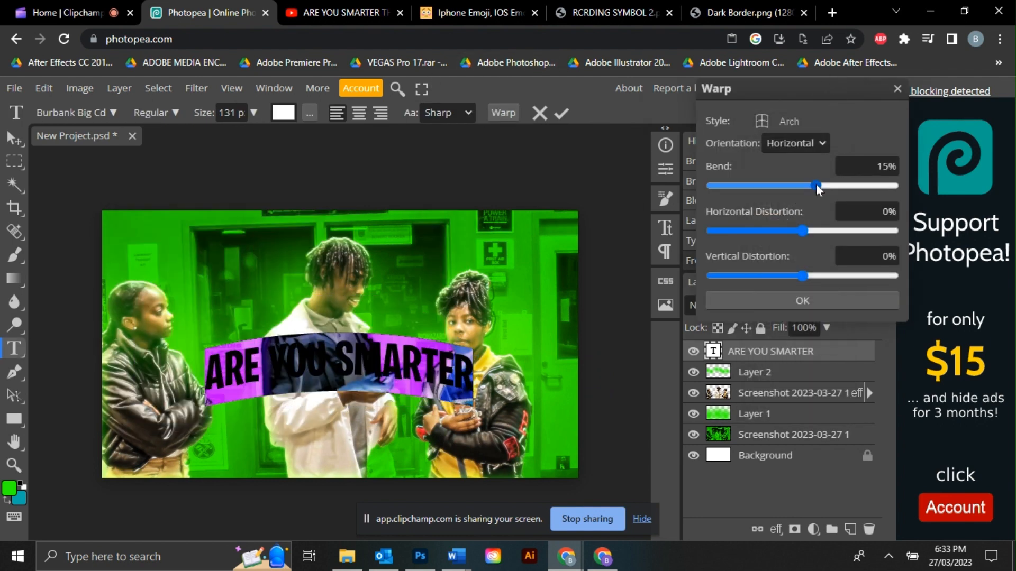
left_click(773, 302)
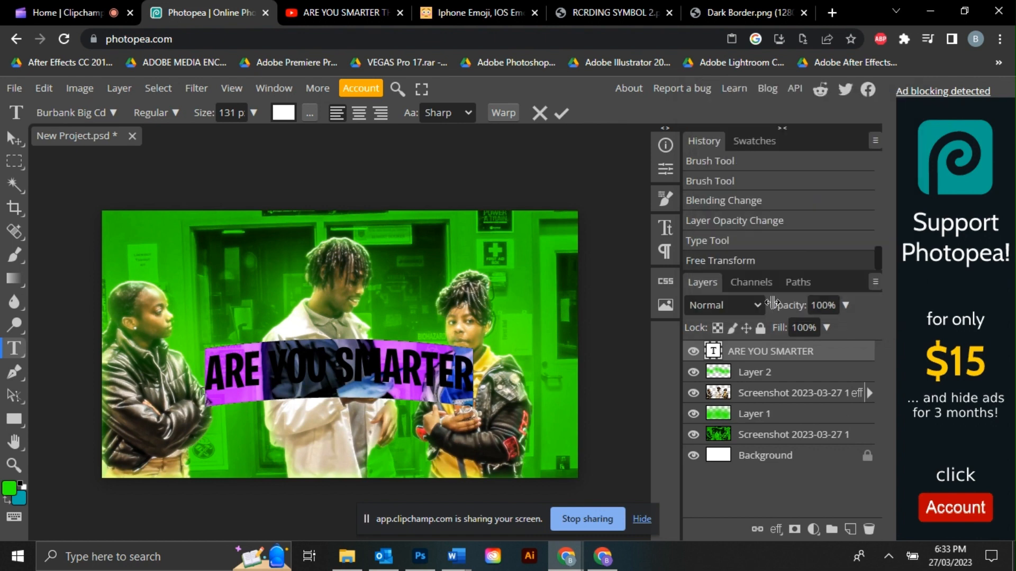
Step: Add a Gradient Overlay to the "ARE YOU SMARTER" text layer and reverse its gradient
right_click(807, 364)
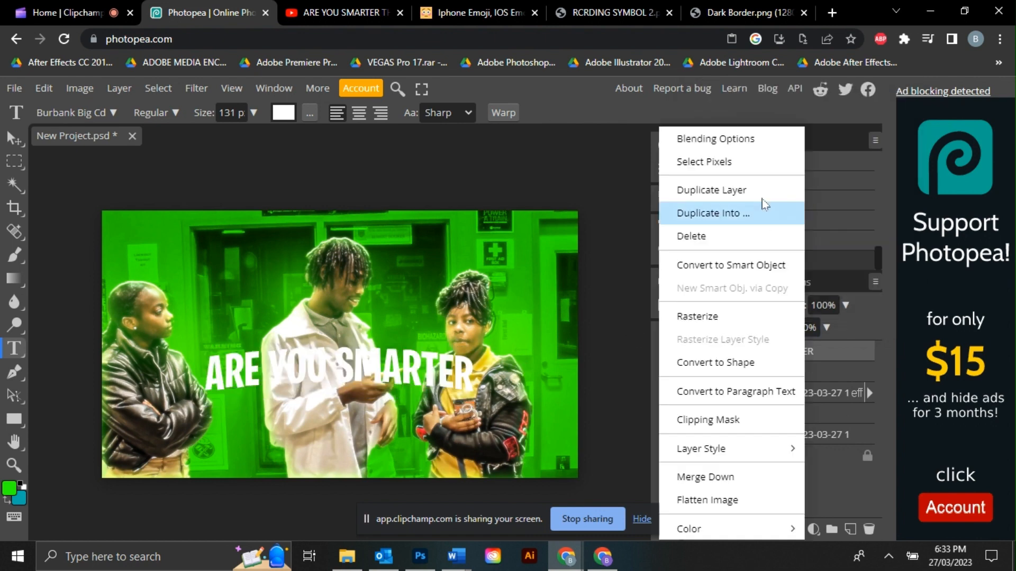
left_click(739, 140)
left_click(568, 313)
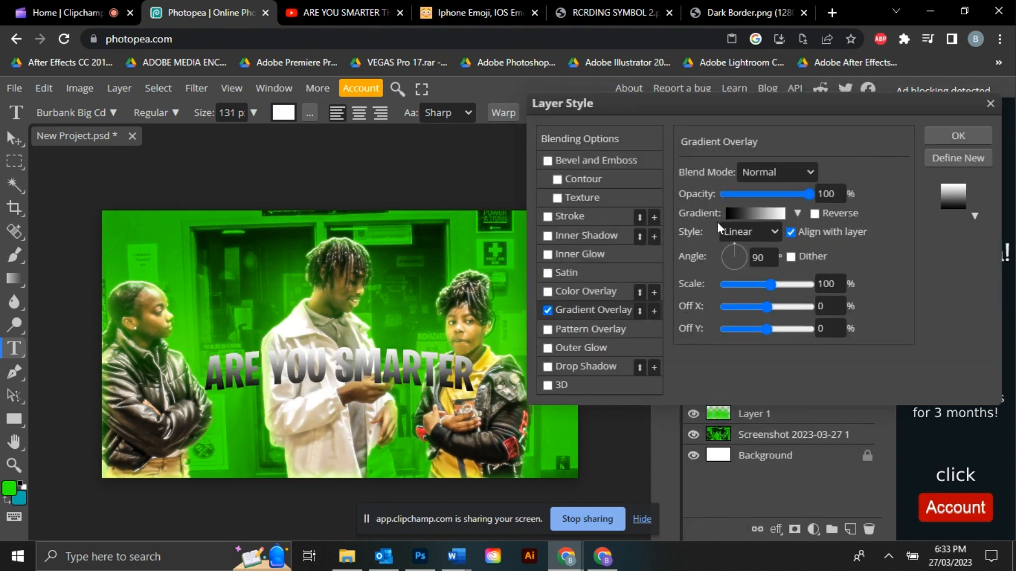
left_click(815, 214)
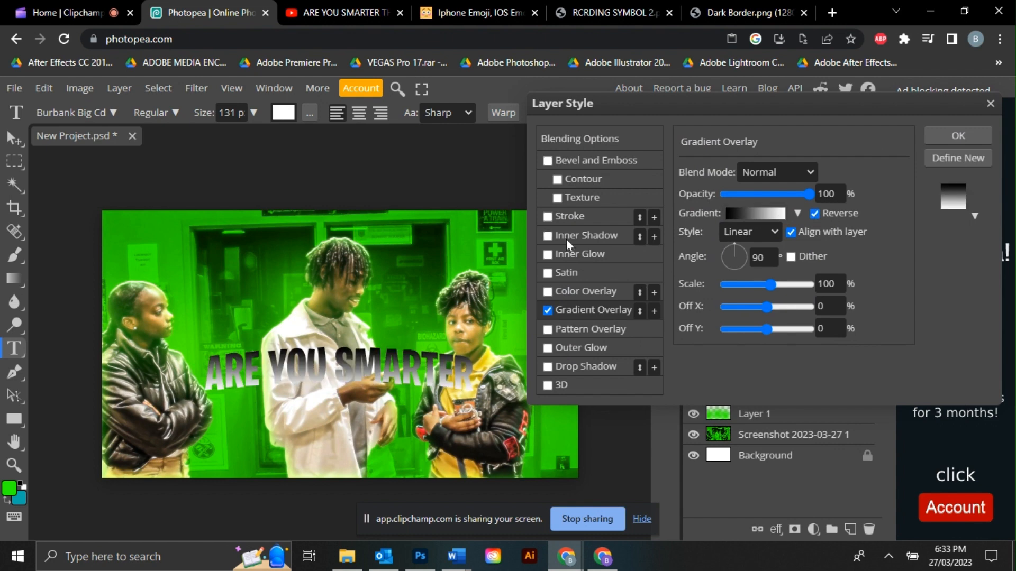
Step: Change the black stop of the text's overlay gradient to grey 8e8e8e
left_click(729, 214)
left_click(491, 286)
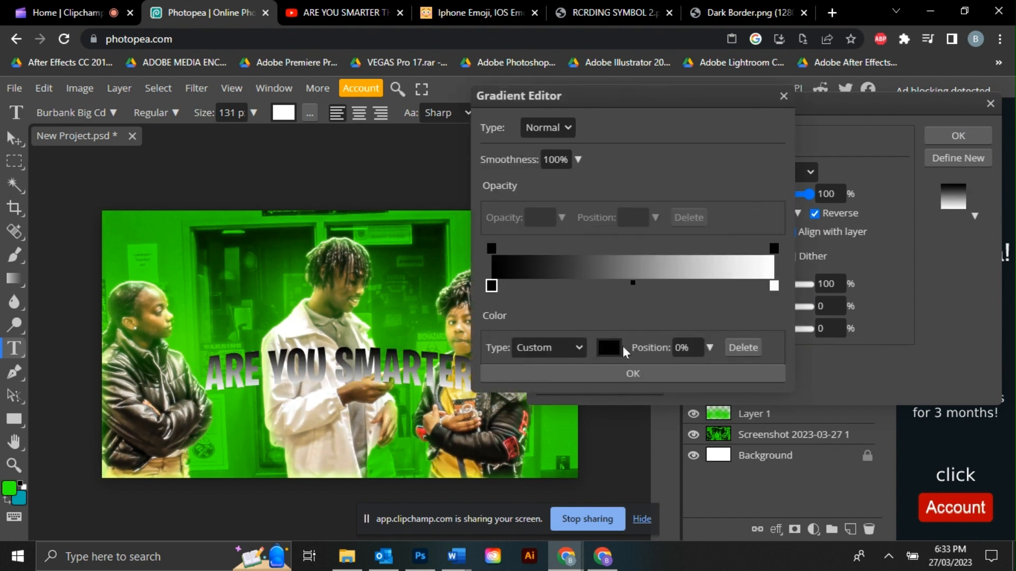
left_click(620, 347)
left_click(574, 279)
left_click_drag(524, 299, 440, 262)
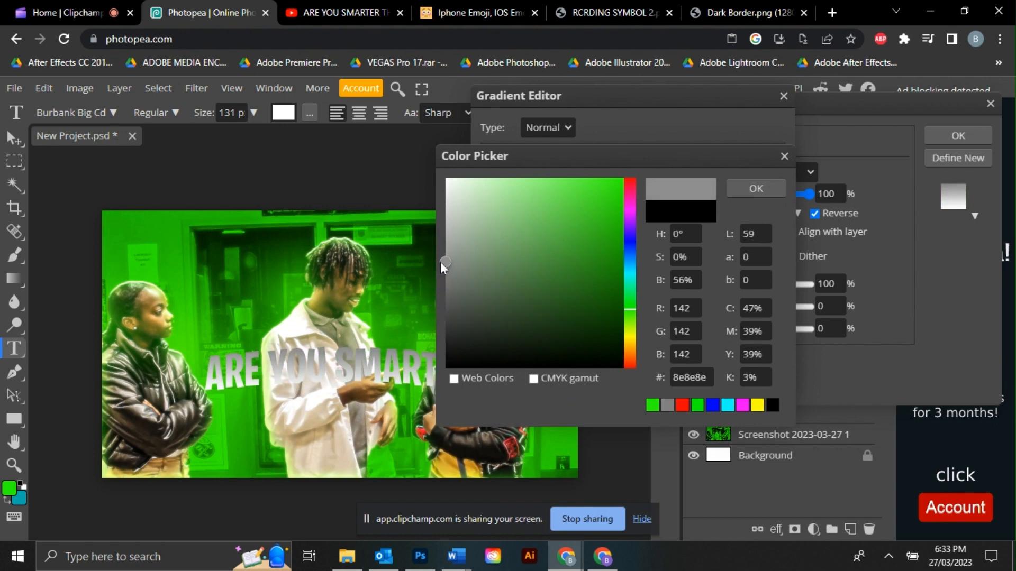
left_click(770, 192)
left_click(634, 370)
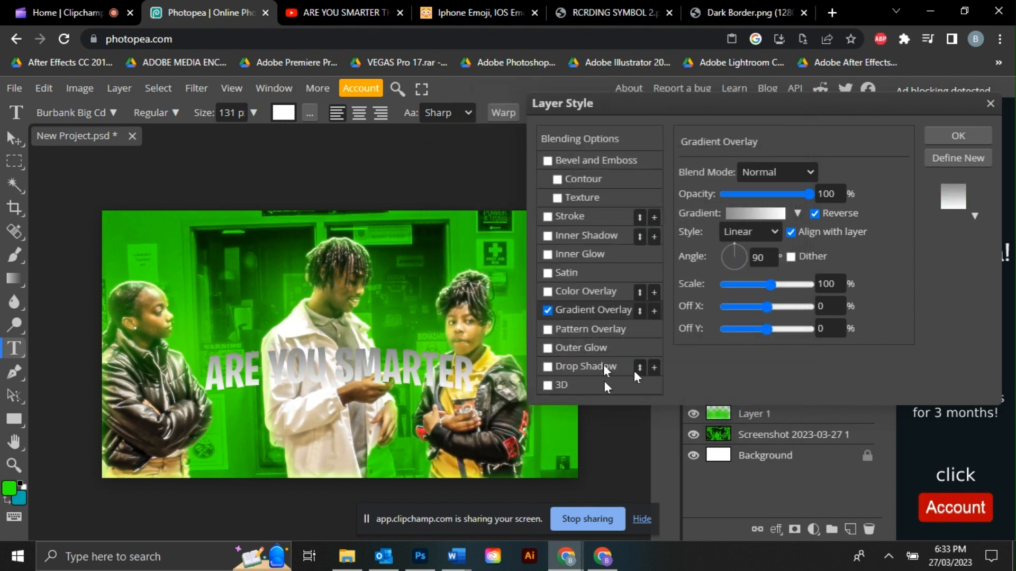
Step: Add a Drop Shadow to the "ARE YOU SMARTER" text with 100% opacity, a 90° angle, 9 px distance and 19 px size
left_click(605, 367)
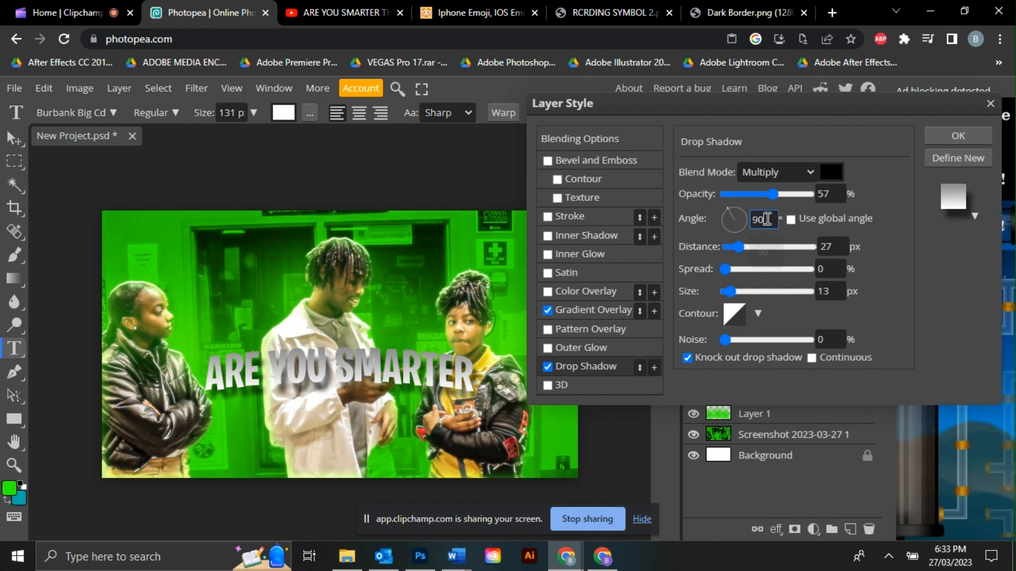
left_click_drag(773, 194, 812, 194)
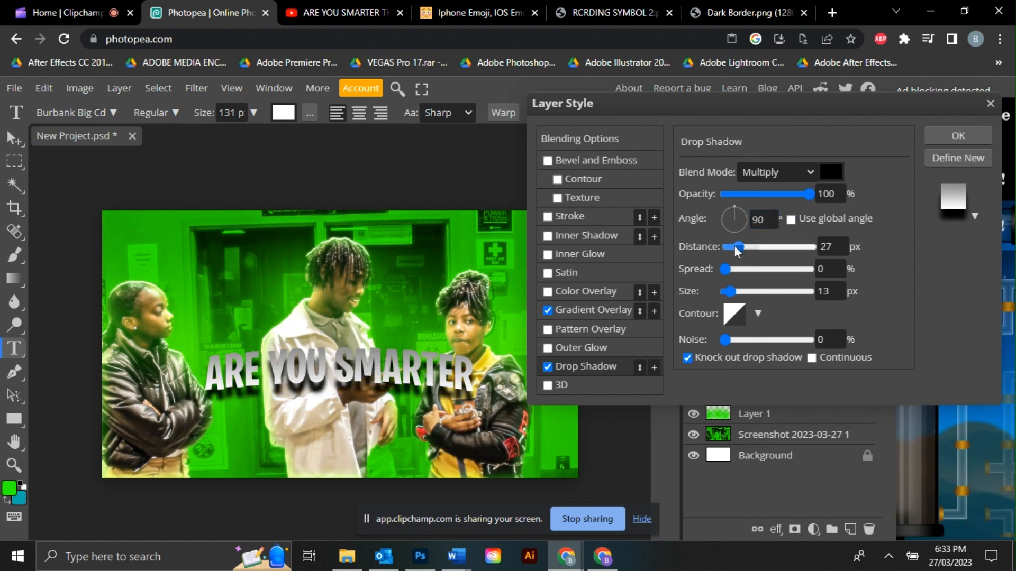
left_click_drag(738, 249, 731, 247)
left_click_drag(730, 291, 735, 292)
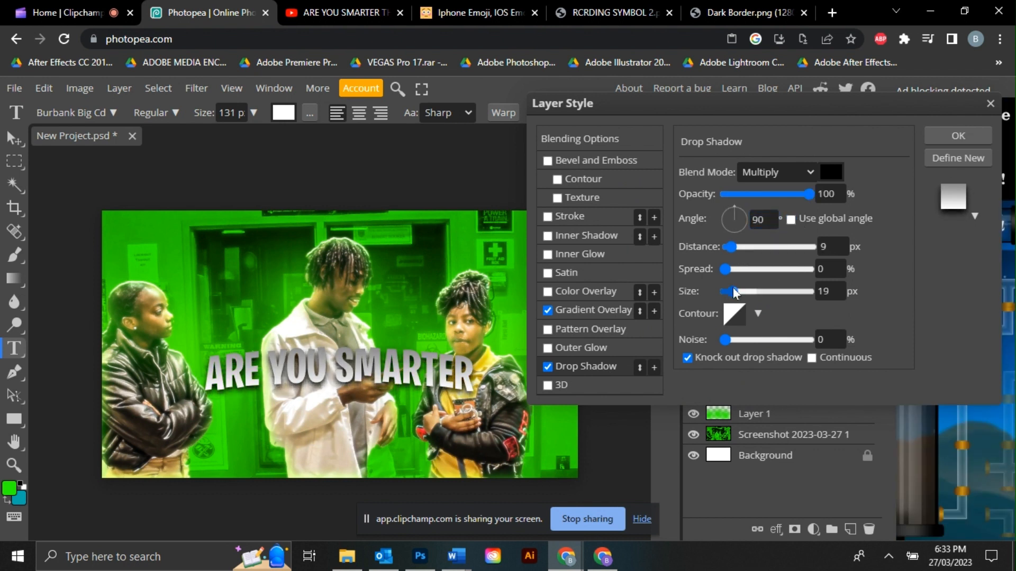
Step: Add a Stroke to the text, positioned inside and coloured white
left_click(592, 214)
left_click(745, 195)
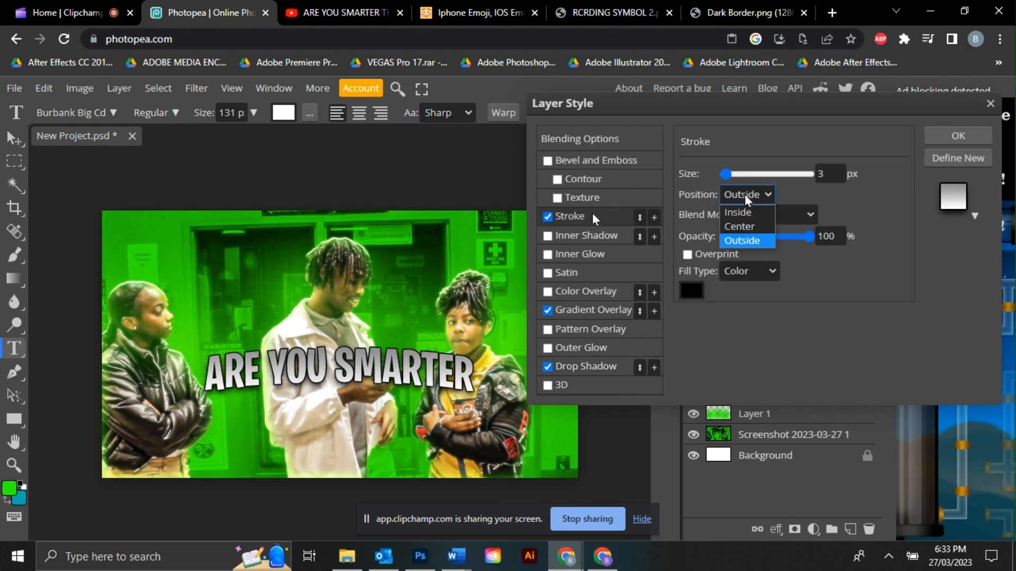
left_click(746, 211)
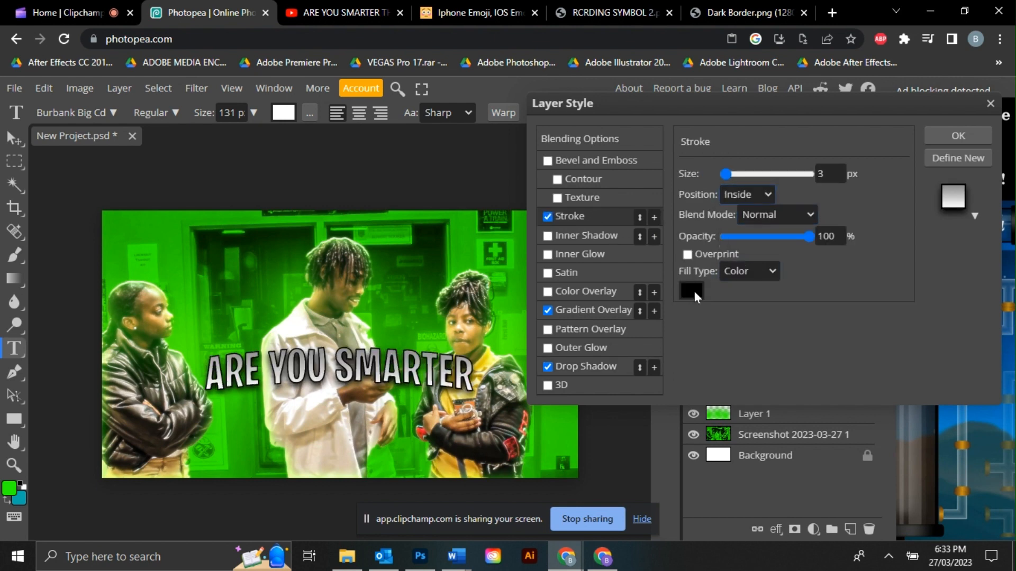
left_click(690, 291)
left_click_drag(499, 260, 444, 177)
left_click(757, 189)
Step: Set the stroke to 2 px with Overlay blend mode and 69% opacity, and turn on Overprint
double_click(830, 173)
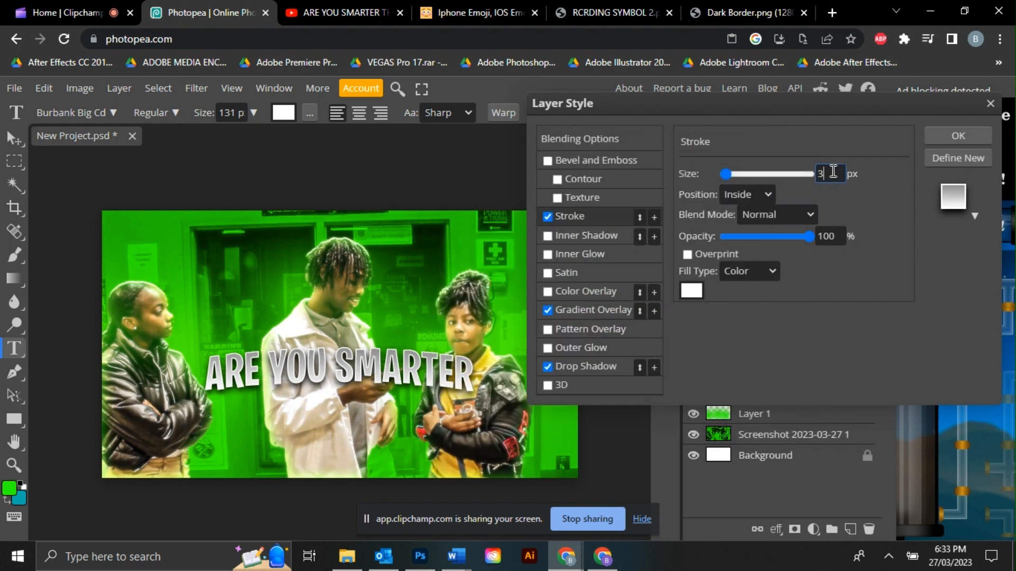
type("2")
left_click(774, 215)
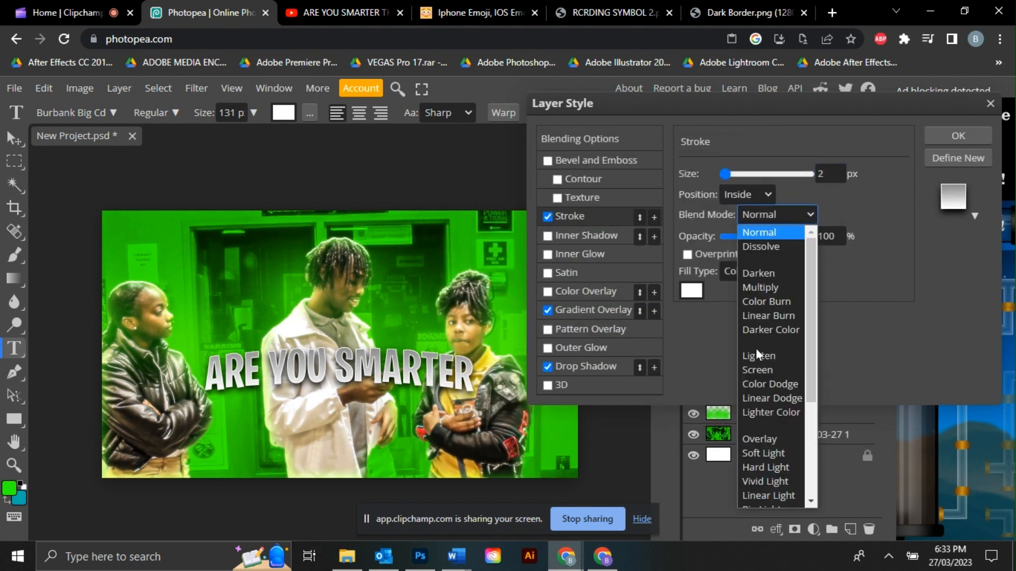
left_click(757, 438)
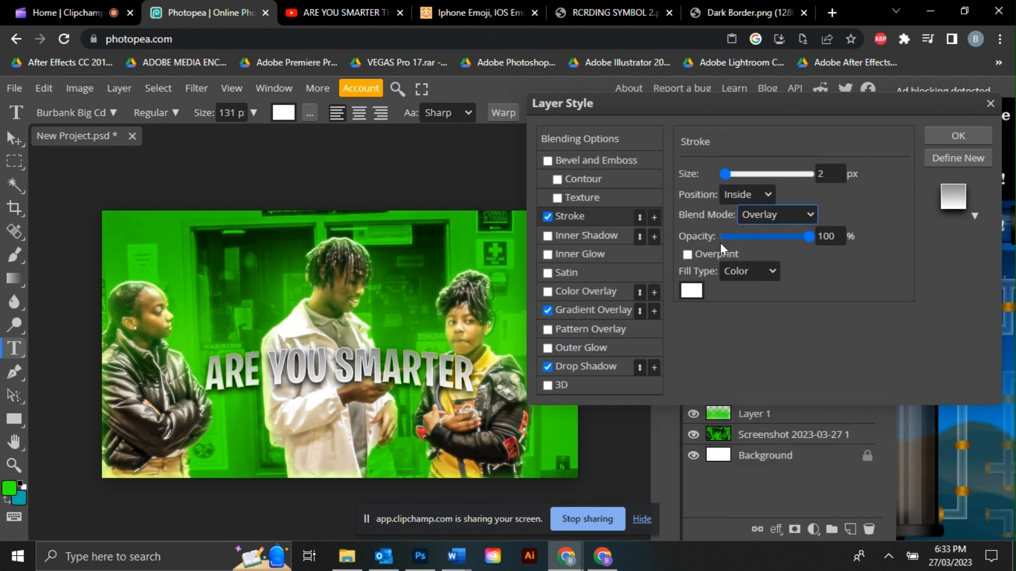
left_click(688, 256)
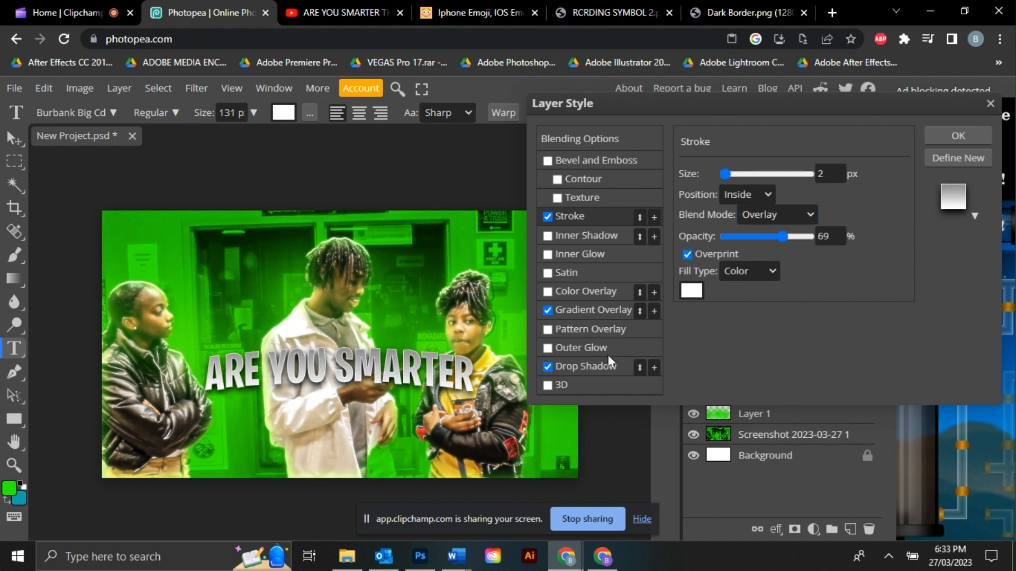
Step: Add a white Inner Shadow to the text and reduce its size to 0 px
left_click(591, 232)
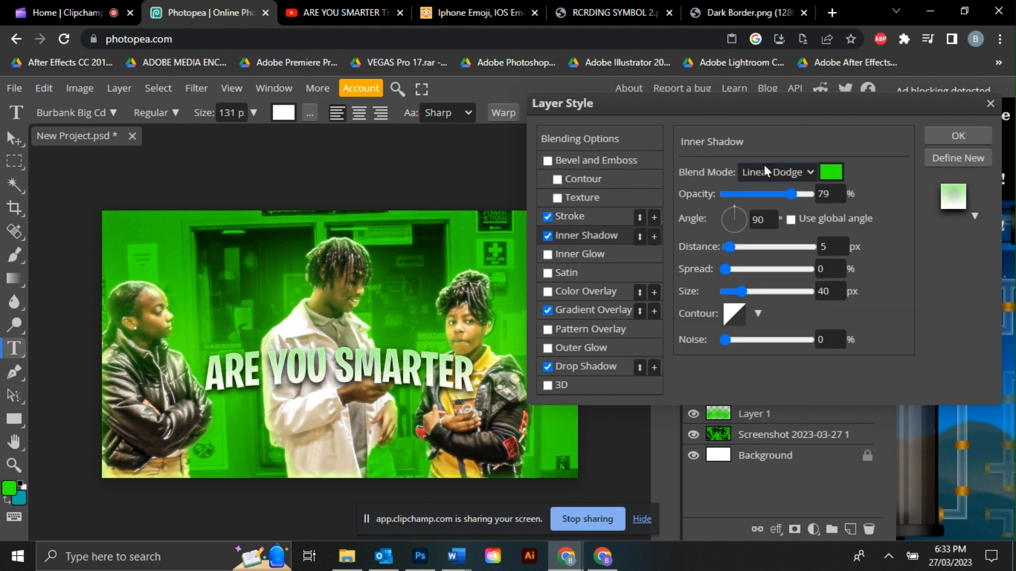
left_click(830, 172)
left_click_drag(528, 238, 446, 158)
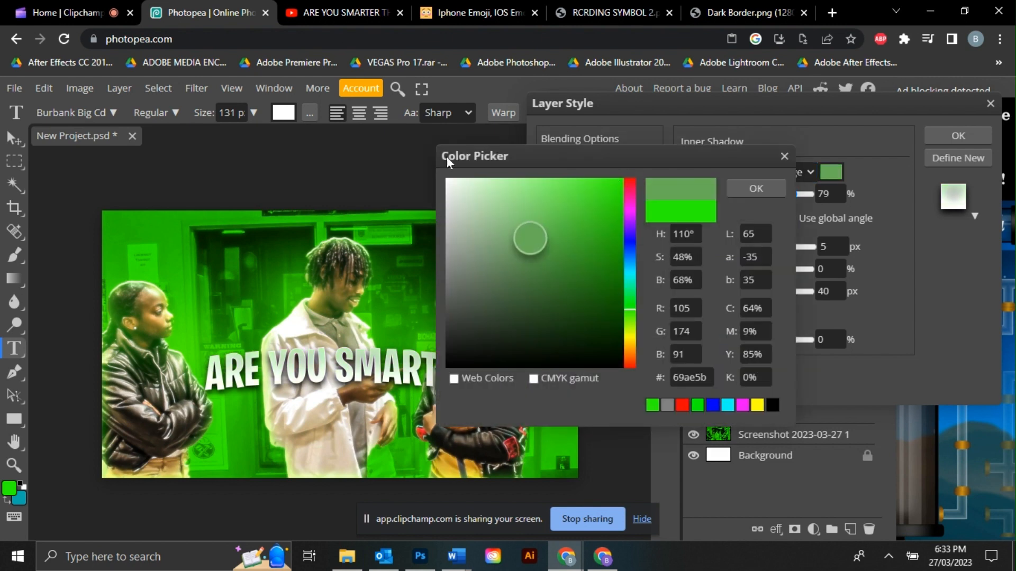
left_click(756, 189)
left_click_drag(732, 288, 632, 295)
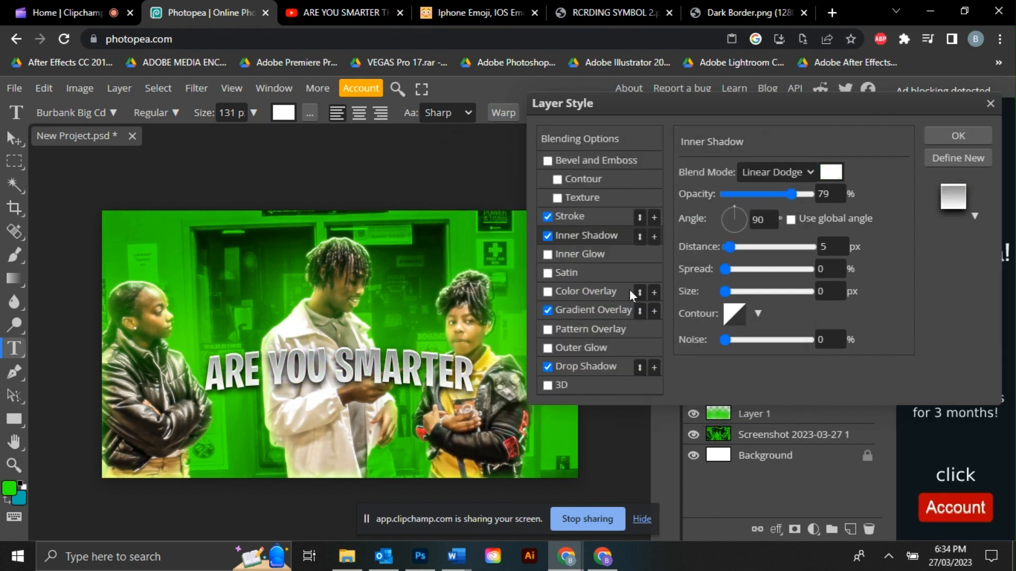
Step: Set the inner shadow's distance to 3 px and its colour to light grey d5d5d5, and apply the layer style
left_click(826, 246)
key("BackSpace")
type("3")
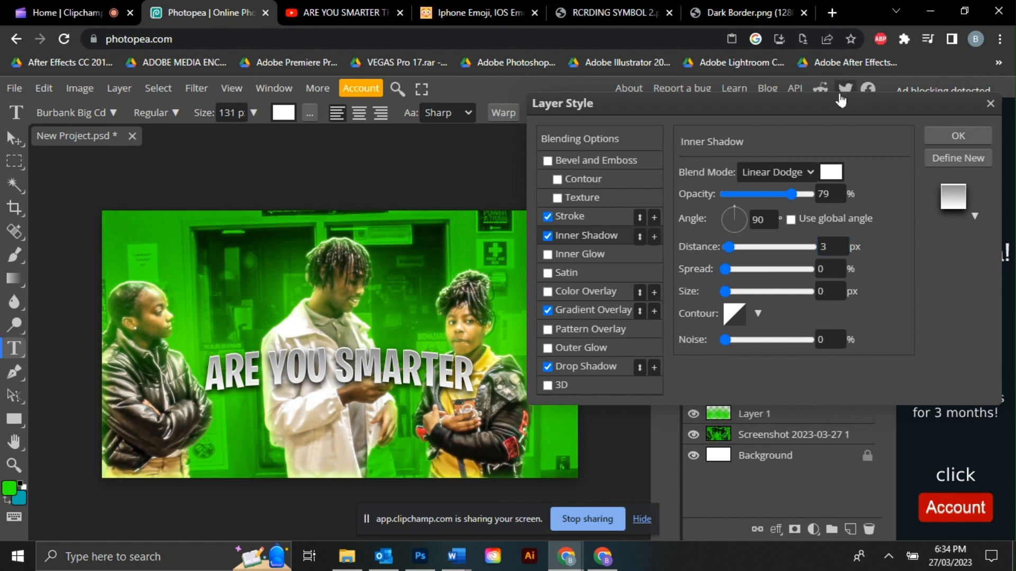
left_click(830, 172)
left_click_drag(544, 263, 444, 209)
left_click(735, 189)
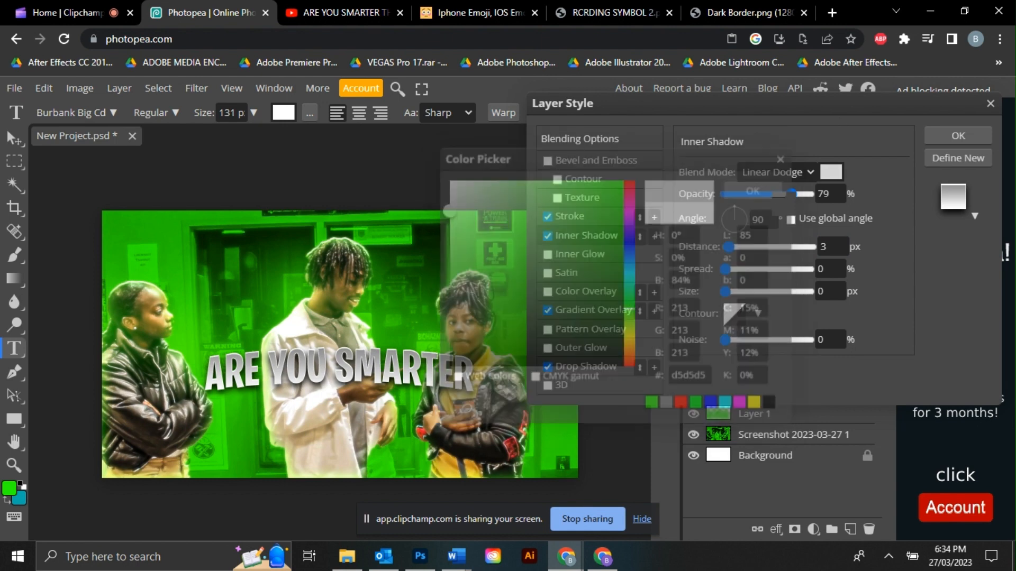
left_click(961, 134)
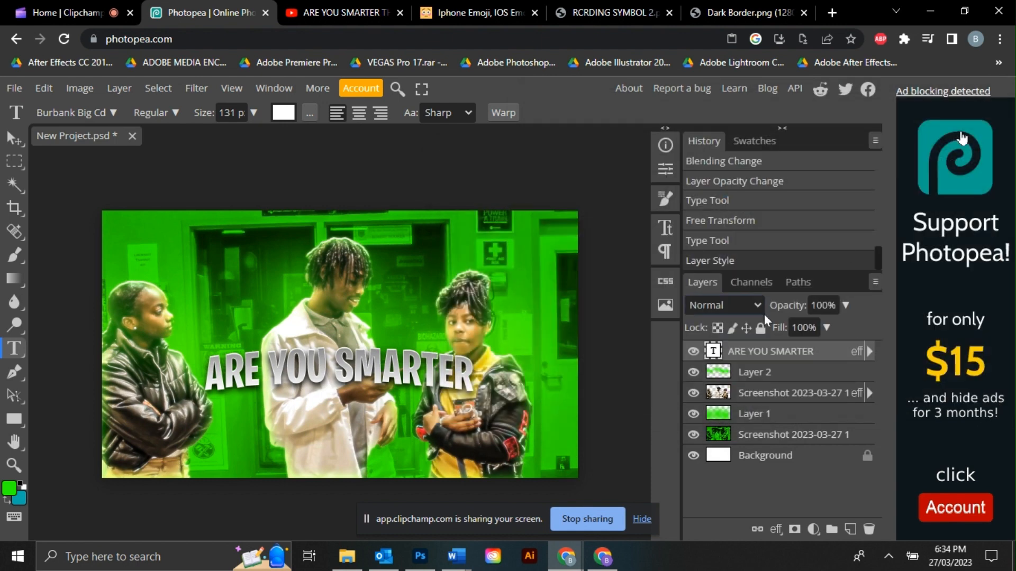
Step: Set the bend of the "ARE YOU SMARTER" text's Arch warp to 7%
left_click(498, 110)
left_click_drag(802, 185, 808, 186)
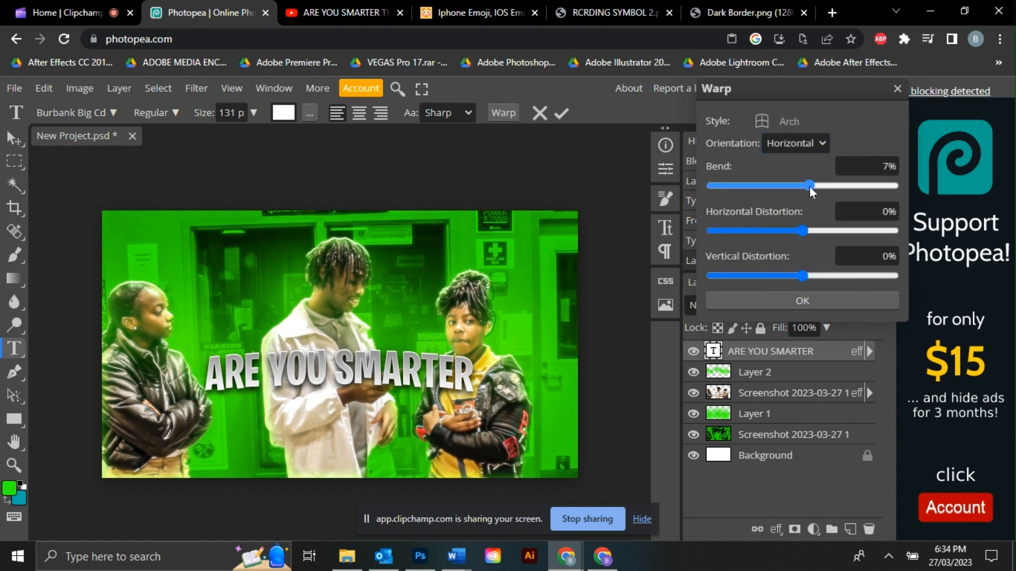
left_click(783, 298)
key("ctrl+j")
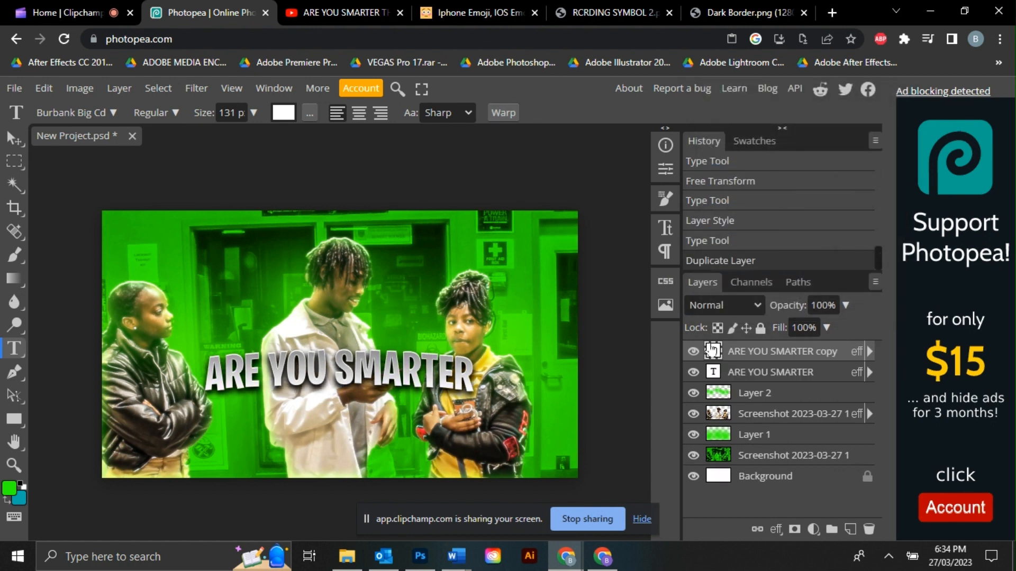
left_click(297, 363)
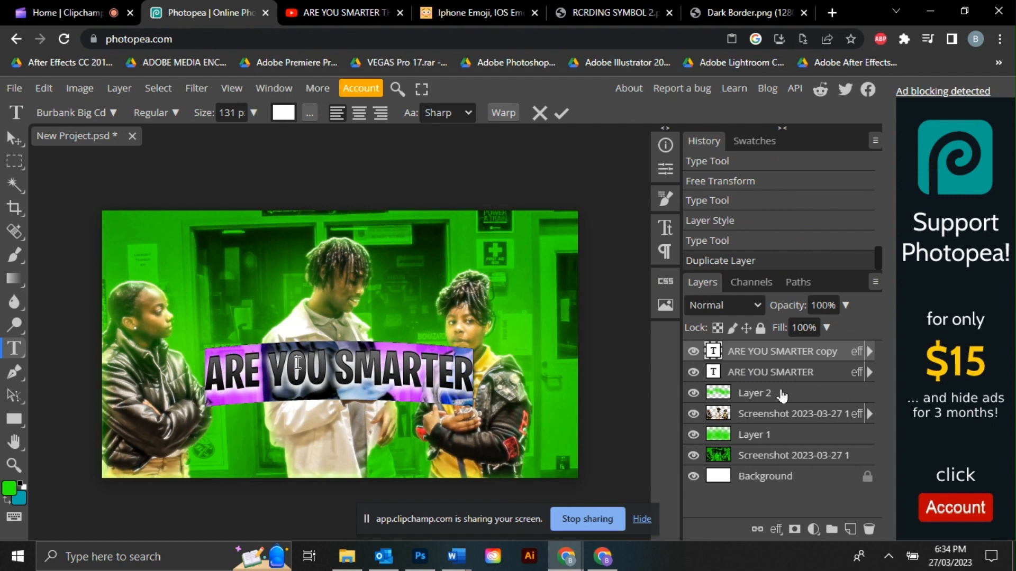
left_click(765, 354)
key("Delete")
Step: Append "THAN" to the "ARE YOU SMARTER" text and fit it centred across the people at about 90% scale
left_click(474, 379)
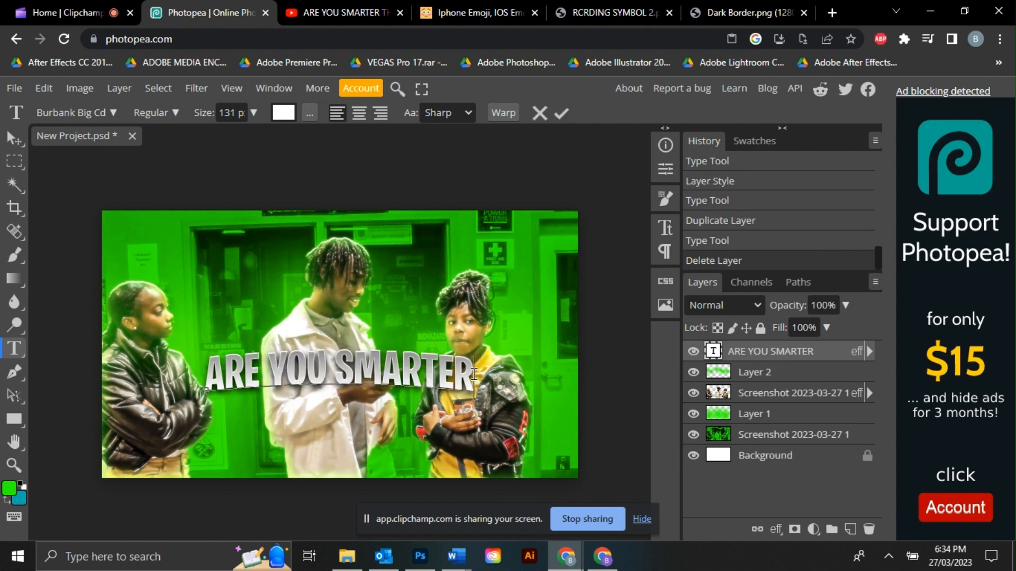
type("THAN")
left_click(44, 88)
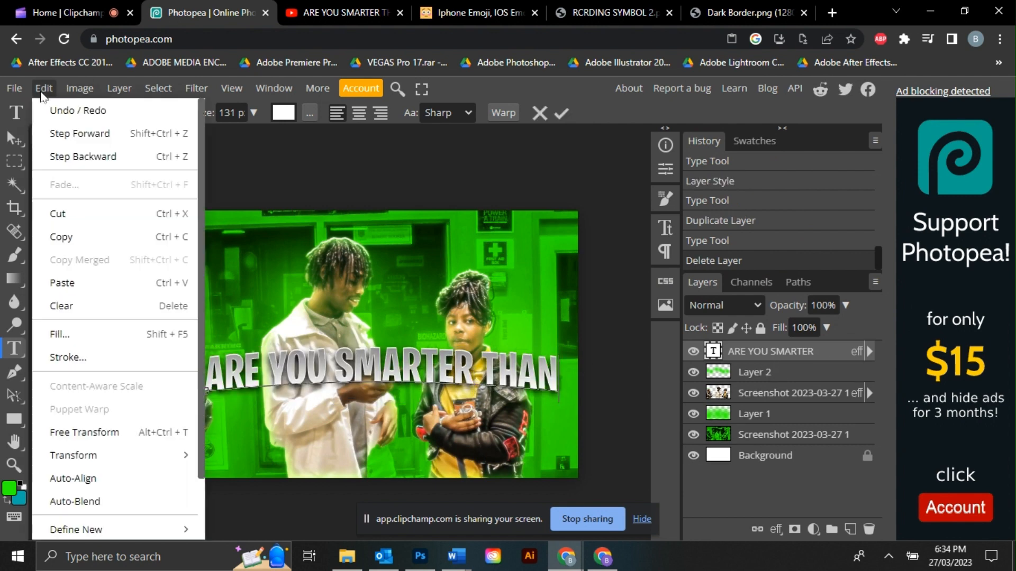
left_click(114, 434)
left_click_drag(558, 368, 520, 365)
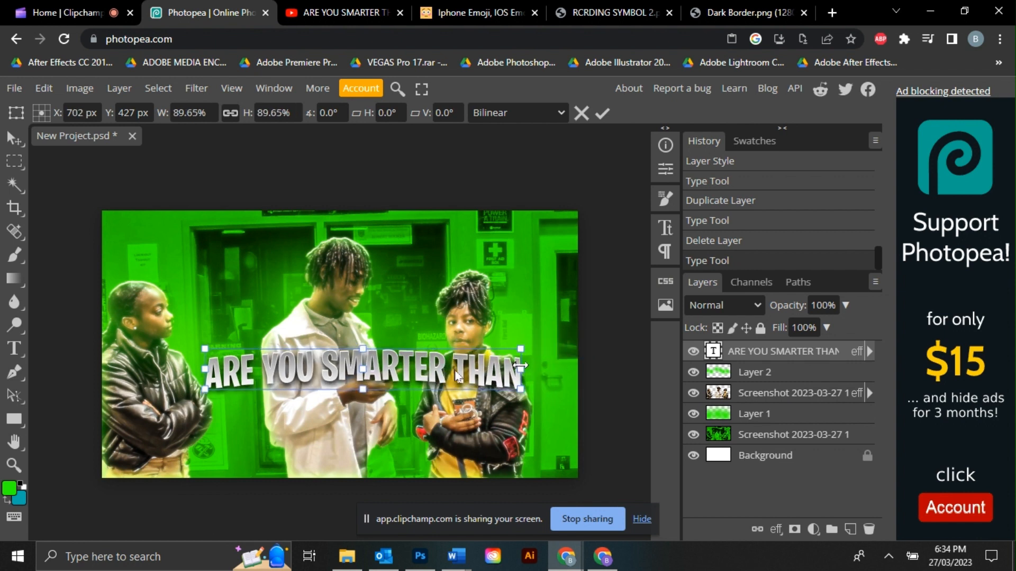
left_click_drag(454, 373, 438, 375)
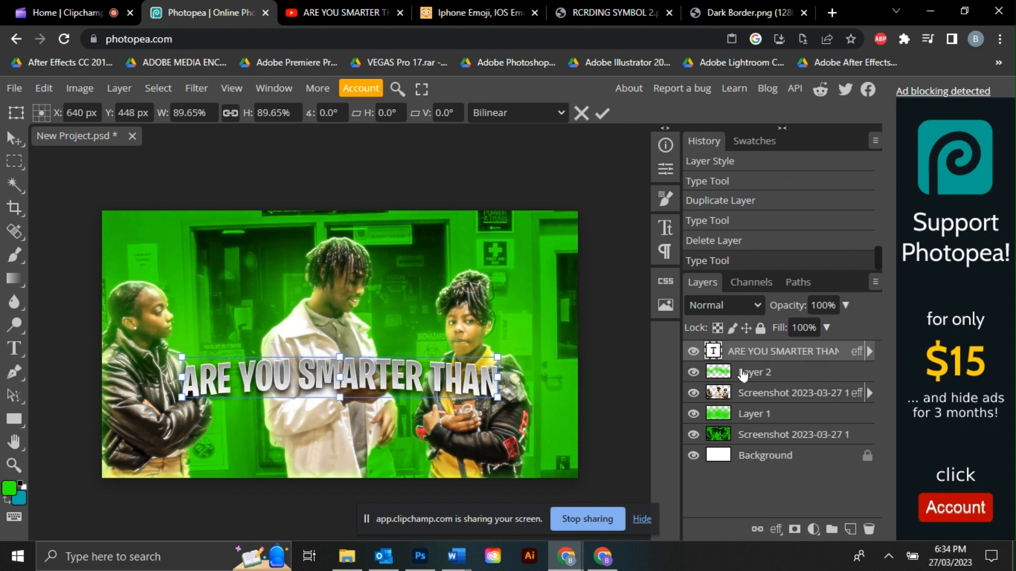
key("Return")
Step: Duplicate the "ARE YOU SMARTER THAN" text layer and replace the copy's text with "A 5TH GRADER"
key("ctrl+j")
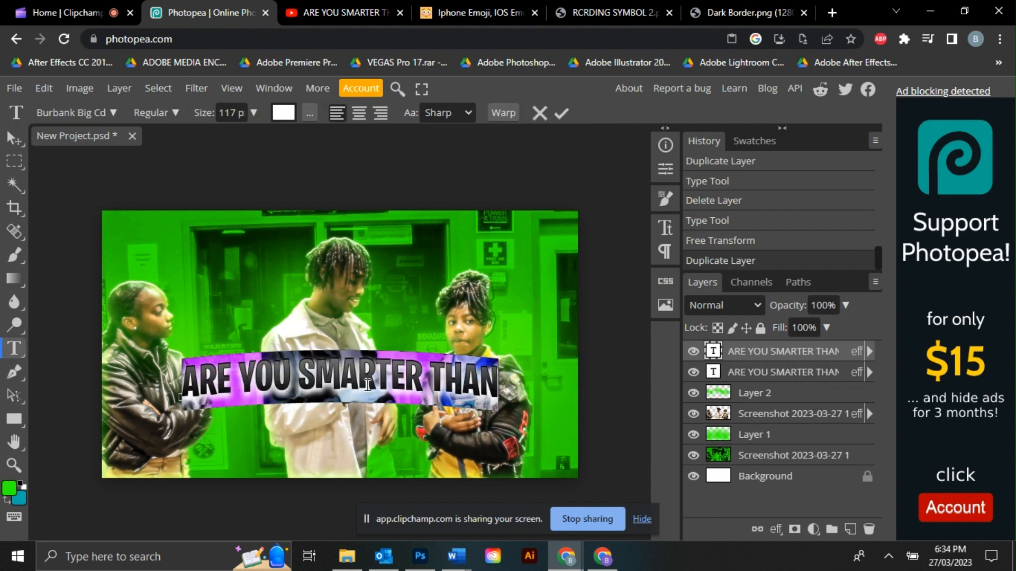
type("A 5TH GRADER")
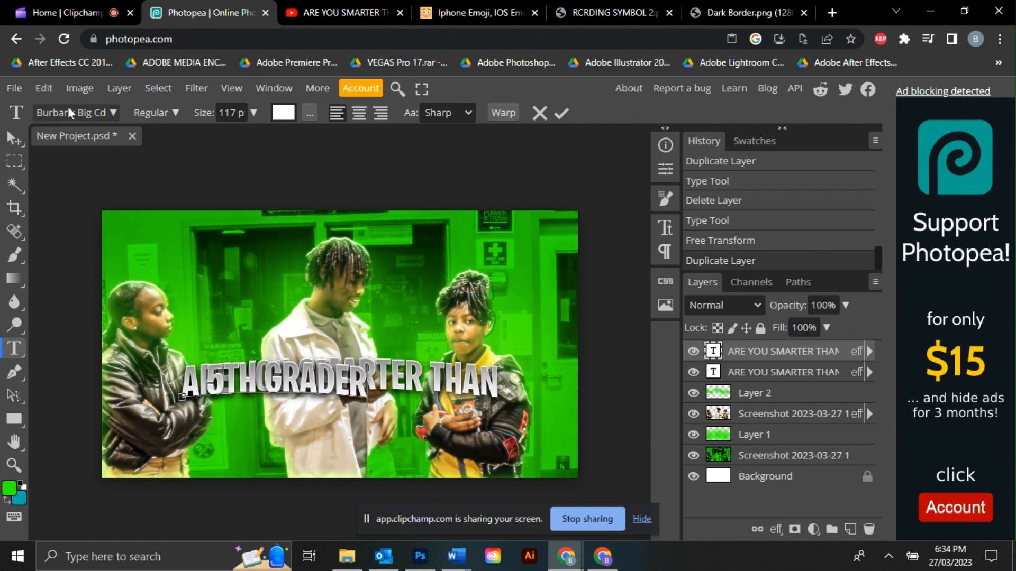
Step: Enlarge the "A 5TH GRADER" text to about 153% with Free Transform and centre it beneath the first title line
left_click(44, 88)
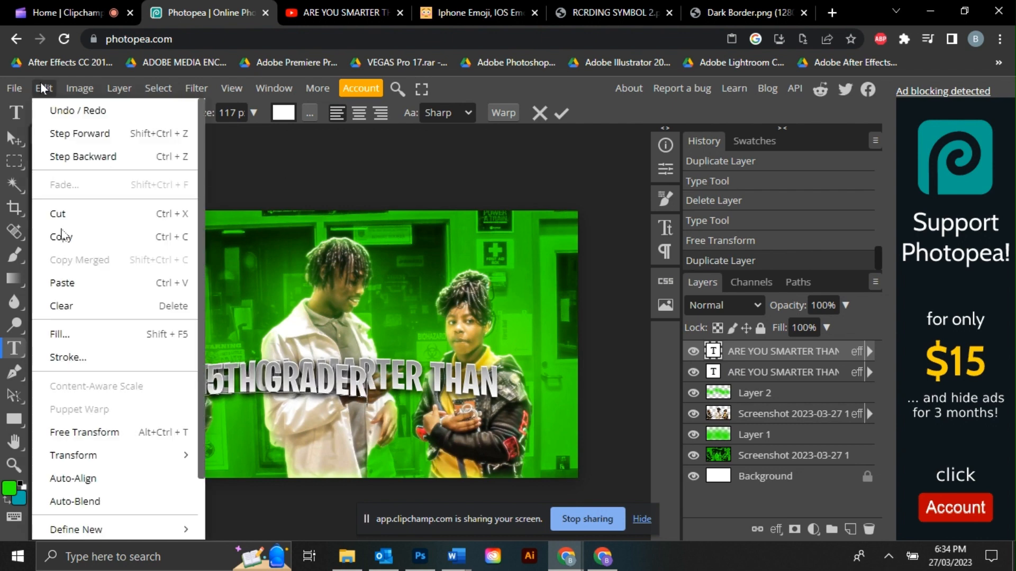
left_click(90, 431)
left_click_drag(379, 405, 482, 418)
left_click_drag(402, 391, 431, 441)
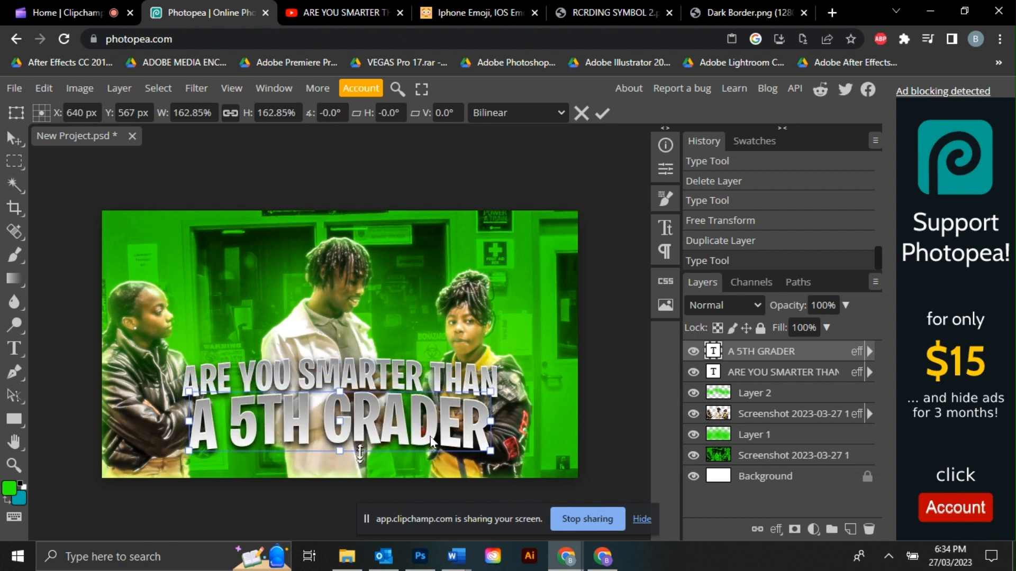
left_click_drag(360, 451, 360, 450)
left_click_drag(421, 397, 421, 394)
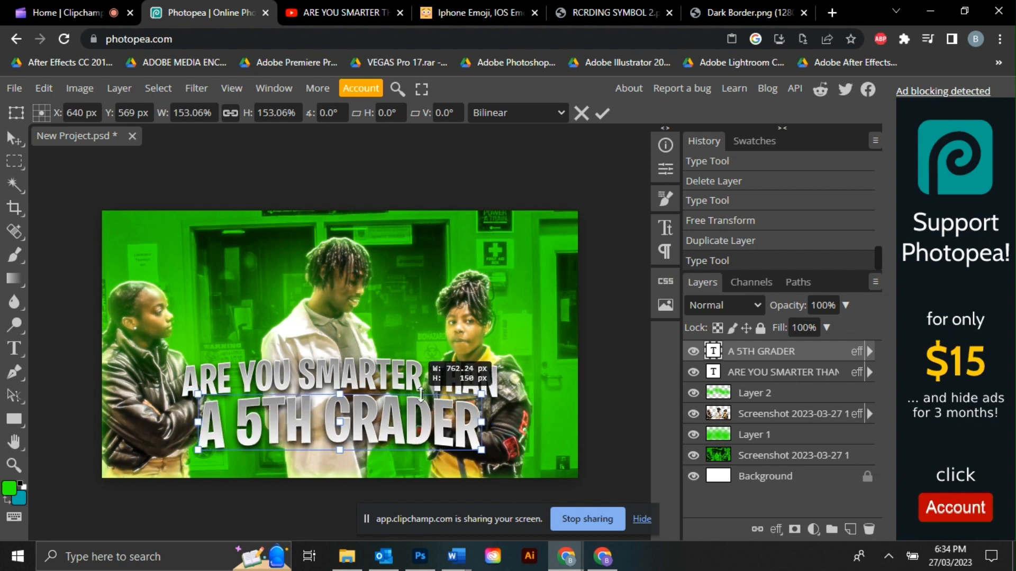
left_click_drag(388, 439, 388, 449)
Step: Duplicate the "ARE YOU SMARTER THAN" layer and place the copy below the original in the layer stack
left_click(766, 376)
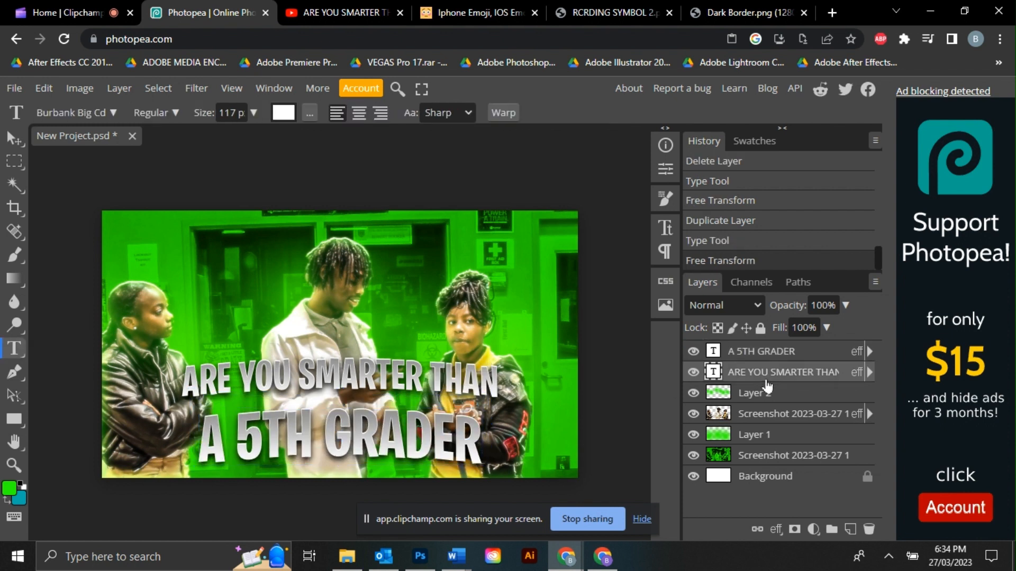
key("ctrl+j")
left_click_drag(766, 383, 766, 397)
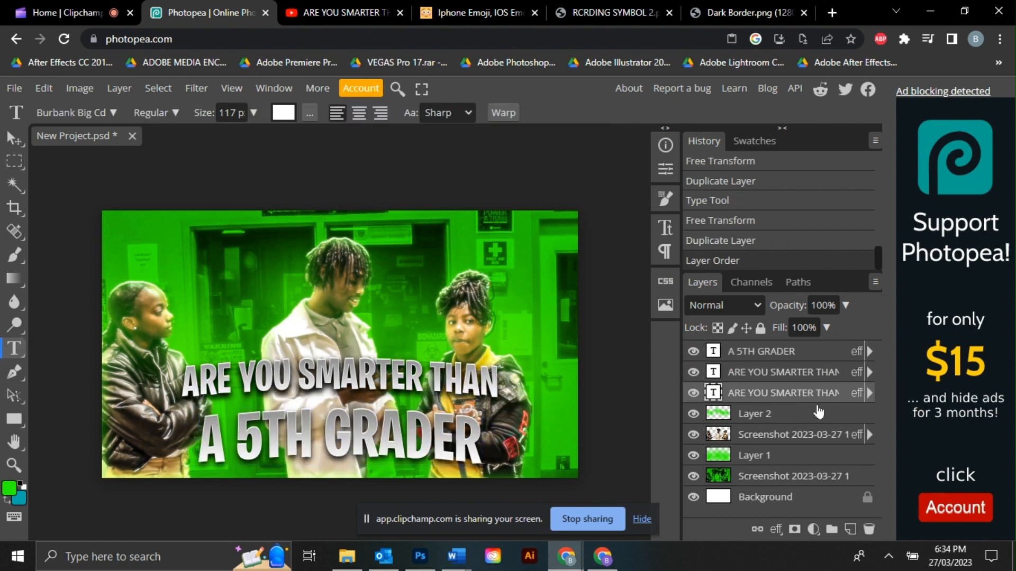
left_click(44, 88)
left_click(105, 427)
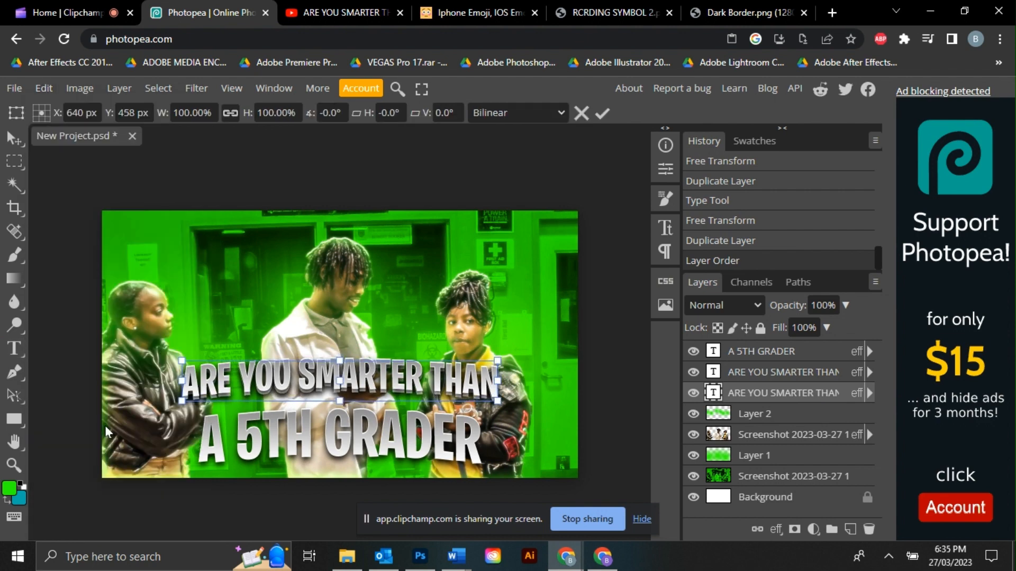
Step: Merge the two "ARE YOU SMARTER THAN" layers into one
left_click(772, 373, "shift")
right_click(773, 376)
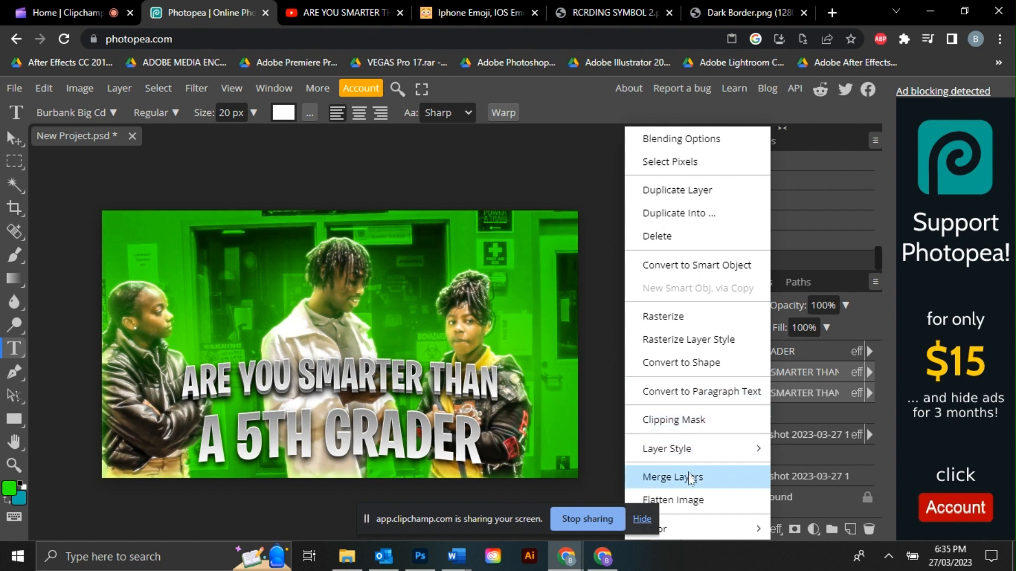
left_click(691, 478)
Step: Change the grey stop of the "A 5TH GRADER" layer's overlay gradient to a dark green
left_click(782, 355)
right_click(783, 357)
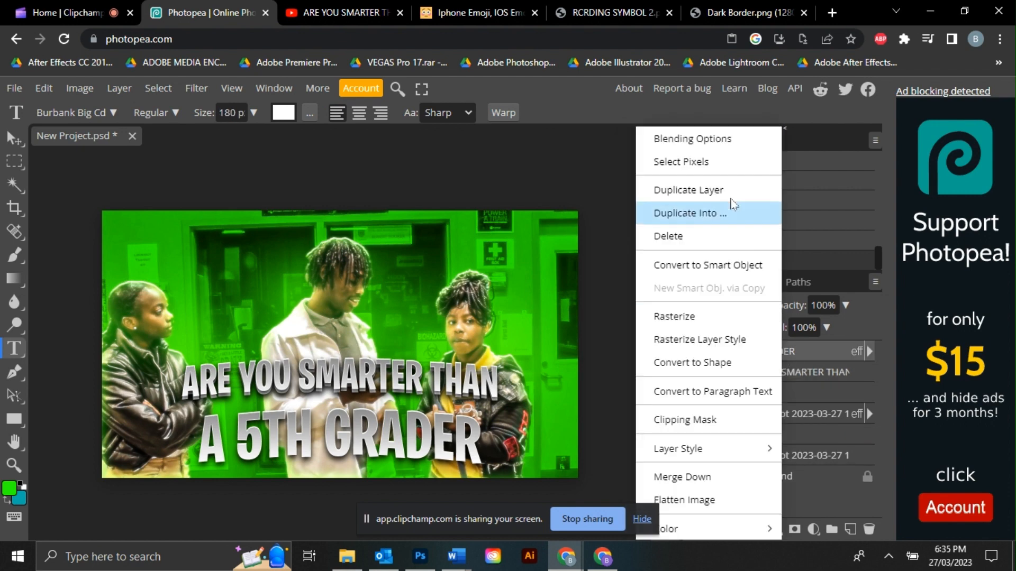
left_click(693, 139)
left_click(584, 369)
left_click(759, 214)
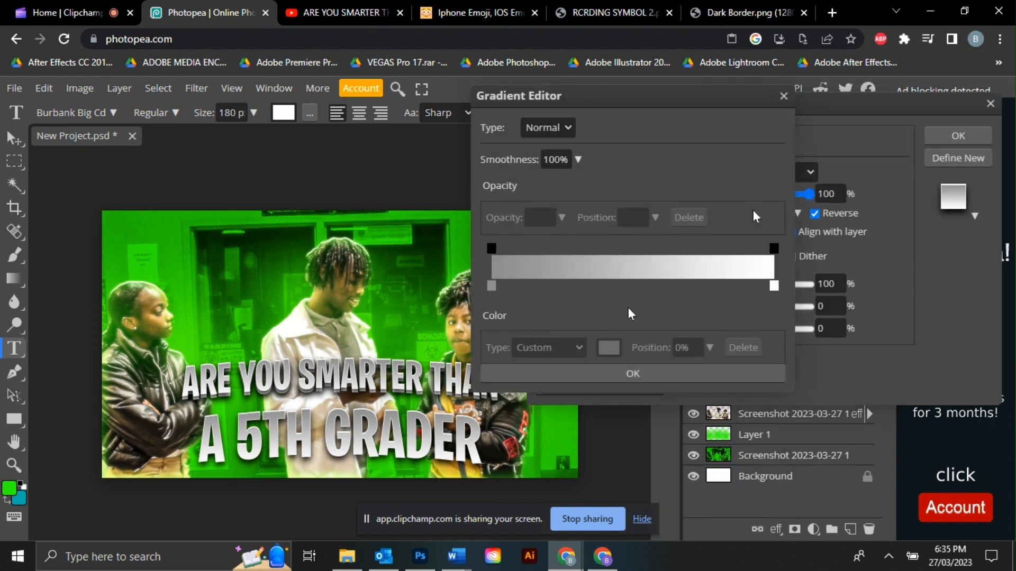
left_click(605, 351)
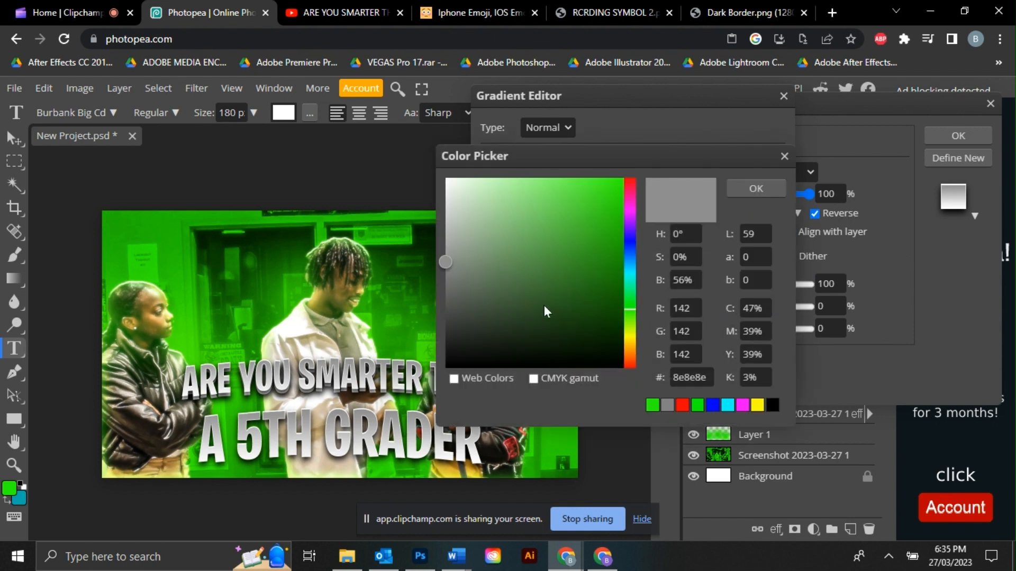
left_click(613, 261)
left_click(756, 189)
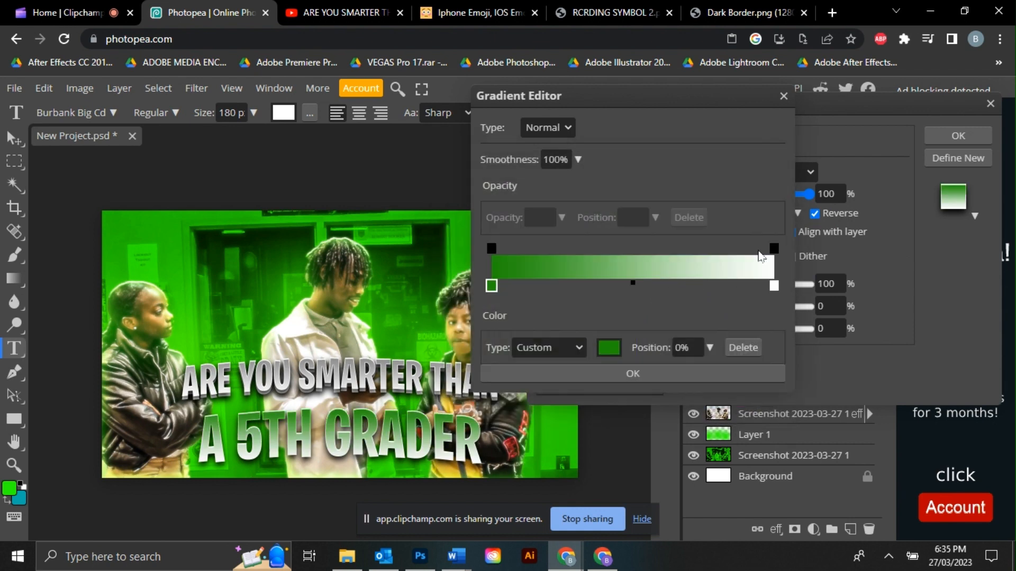
Step: Change the white stop of the "A 5TH GRADER" overlay gradient to bright green 2aff00 and confirm the gradient
left_click(774, 287)
left_click(609, 348)
left_click(623, 178)
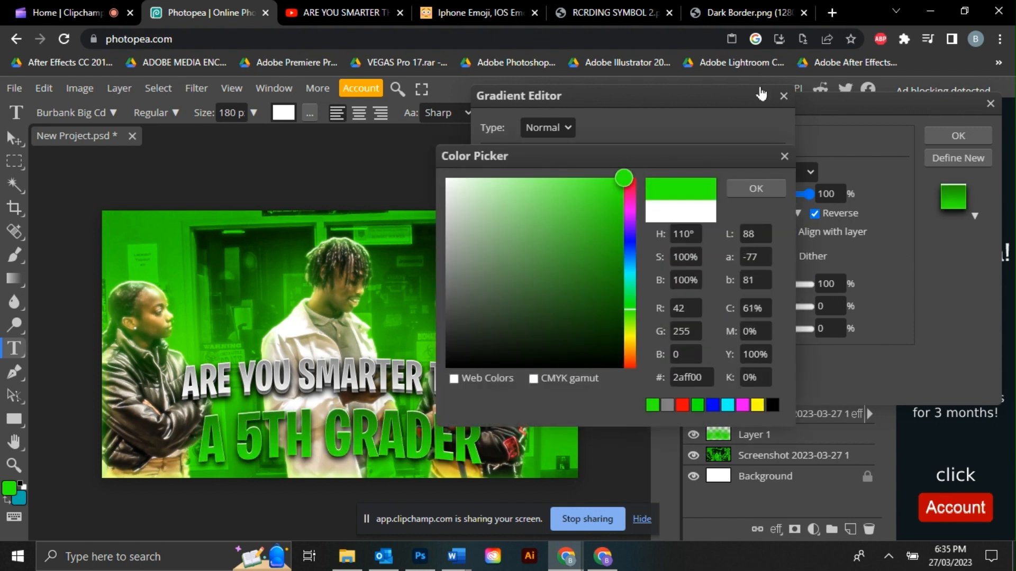
left_click(756, 189)
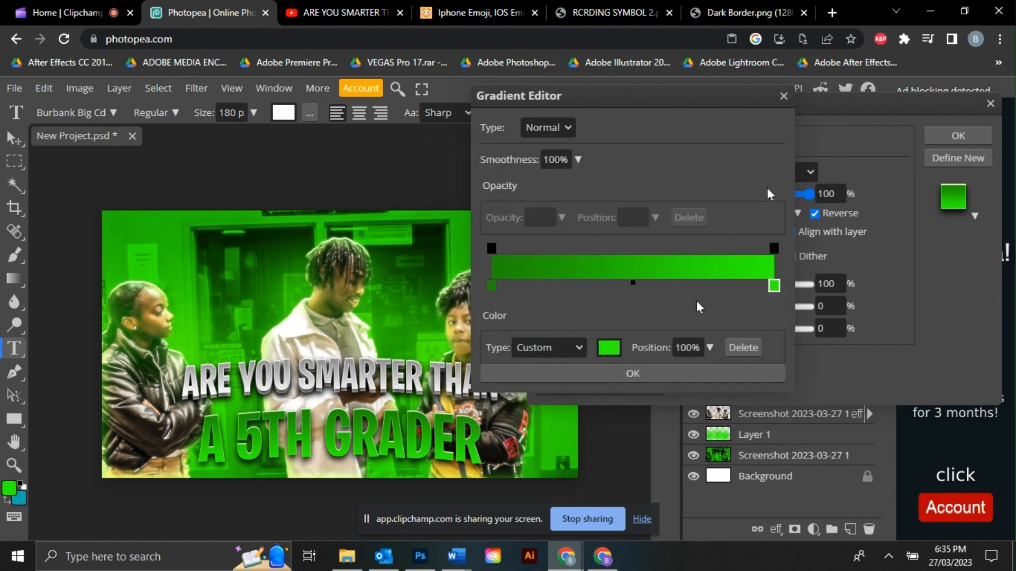
left_click(652, 380)
Step: Set the "A 5TH GRADER" layer's stroke size to 3 px and its opacity to 100%
left_click(617, 220)
left_click(841, 174)
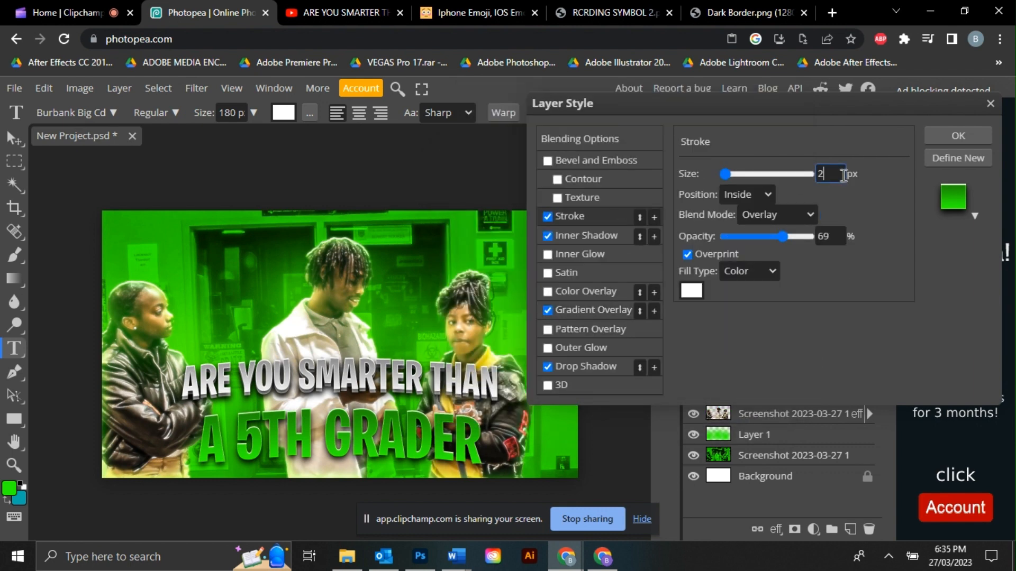
left_click_drag(782, 237, 922, 233)
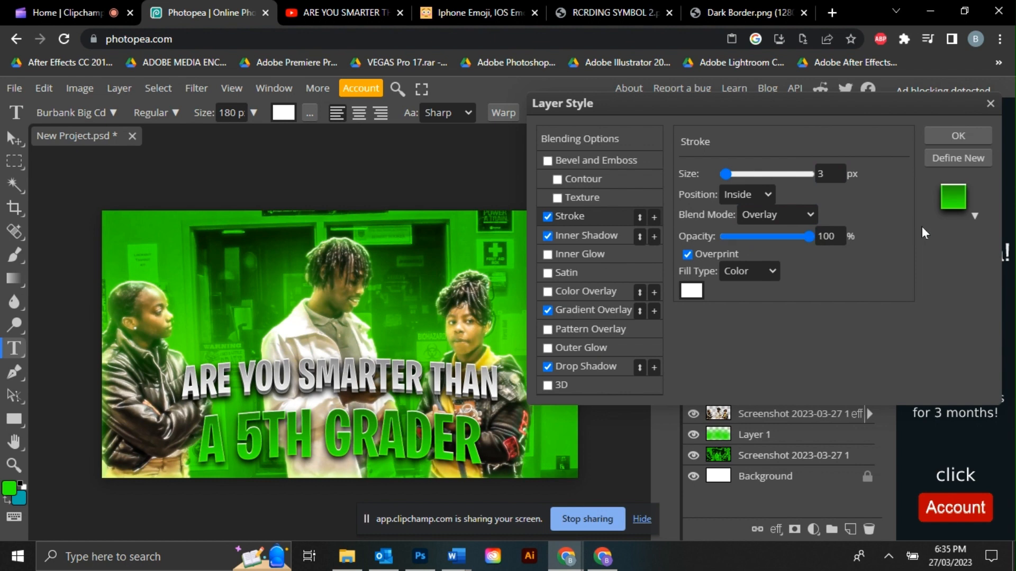
Step: Set the inner shadow's opacity to 100% and pick a brighter colour for it
left_click(623, 234)
left_click_drag(791, 194, 818, 194)
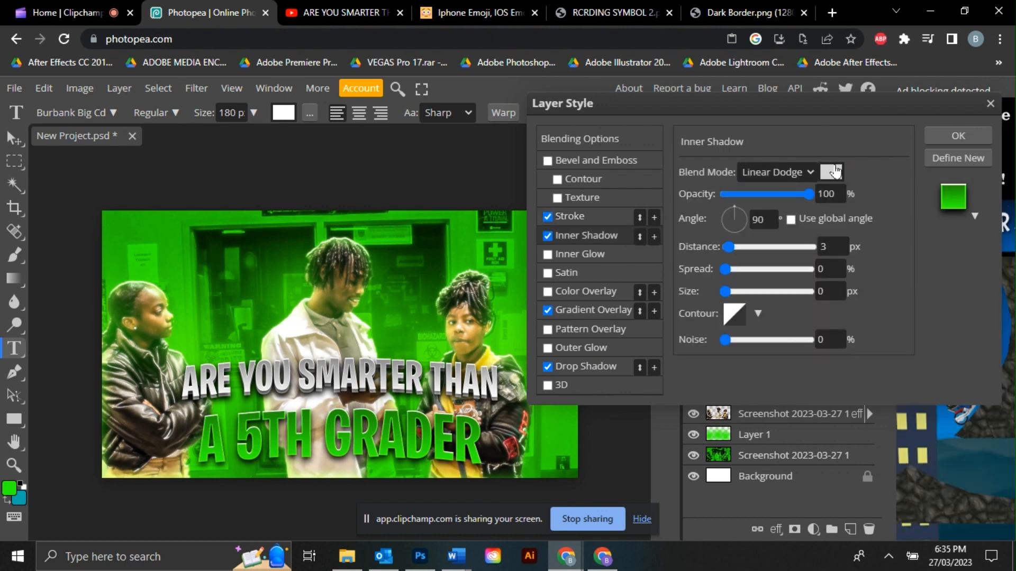
left_click(831, 172)
mouse_move(593, 212)
left_mouse_down()
mouse_move(760, 81)
mouse_move(601, 200)
mouse_move(585, 92)
mouse_move(550, 91)
left_mouse_up()
left_click(764, 190)
Step: Adjust the drop shadow's size slightly and apply the layer style to the "A 5TH GRADER" text
left_click(584, 368)
left_click_drag(727, 292, 733, 297)
left_click(958, 136)
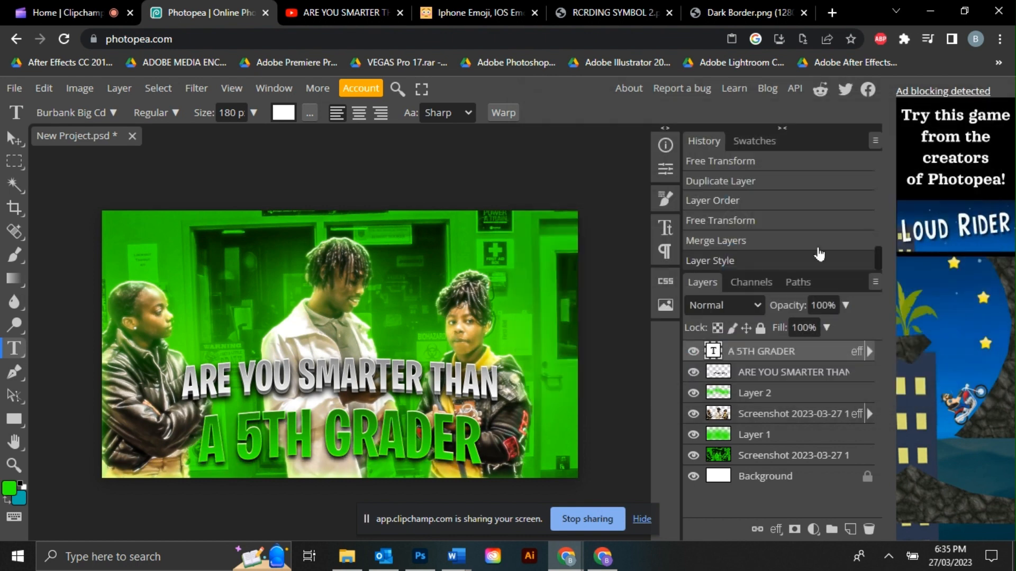
Step: Duplicate the "A 5TH GRADER" layer, placing the copy below the original in the stack and shifted down to Y 618 px
key("ctrl+j")
left_click_drag(777, 358, 778, 376)
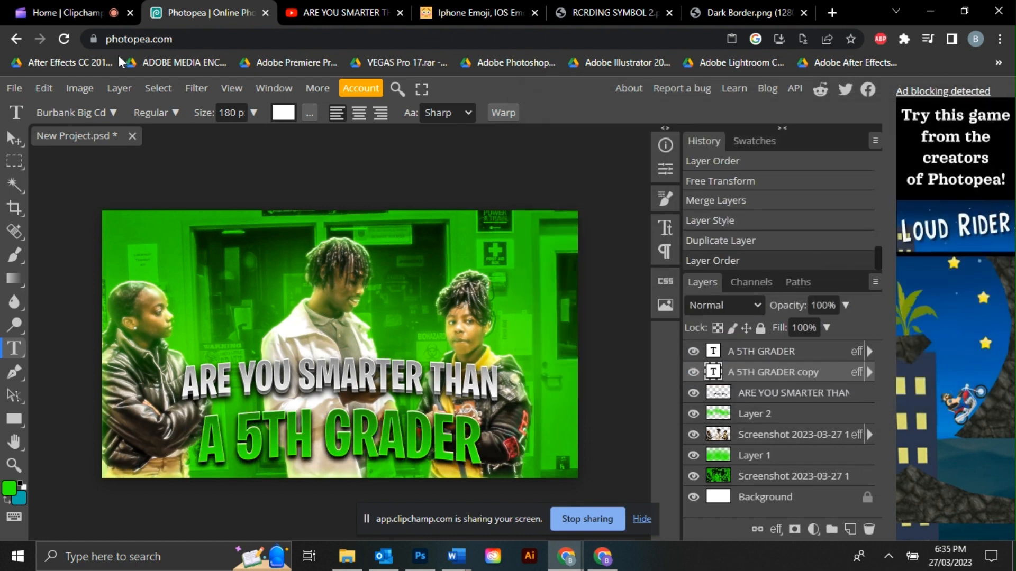
left_click(44, 88)
left_click(103, 424)
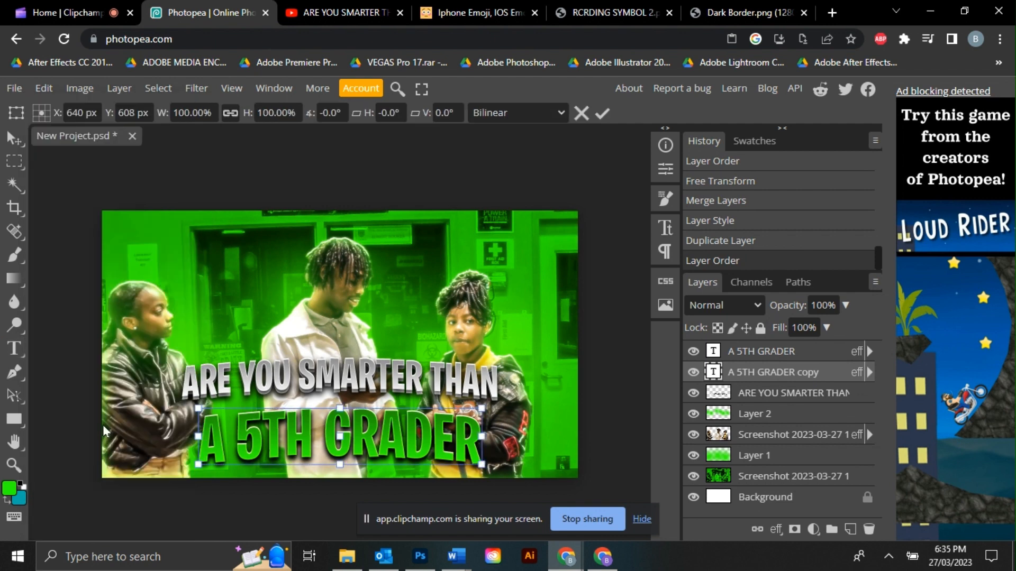
key("Down")
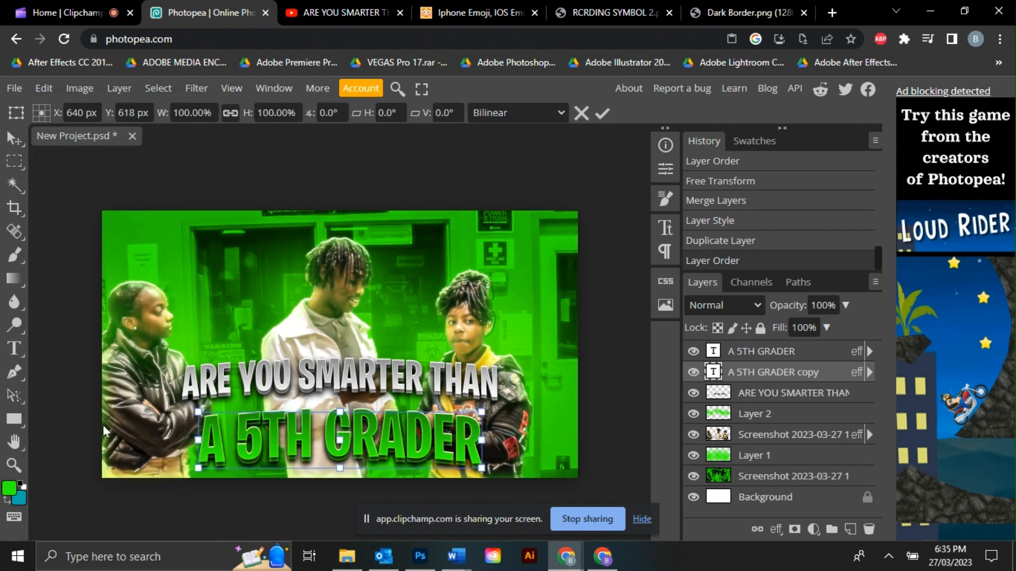
Step: Merge the two "A 5TH GRADER" layers into one
right_click(743, 358)
left_click(664, 472)
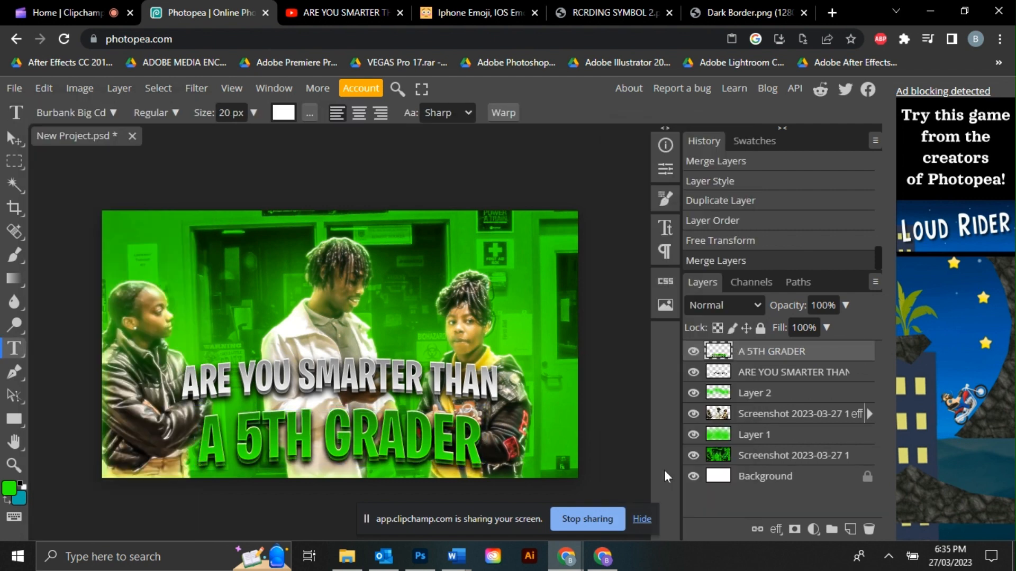
Step: Move the merged "A 5TH GRADER" layer up to about Y 585 px, close beneath the first title line, using Free Transform
left_click(40, 89)
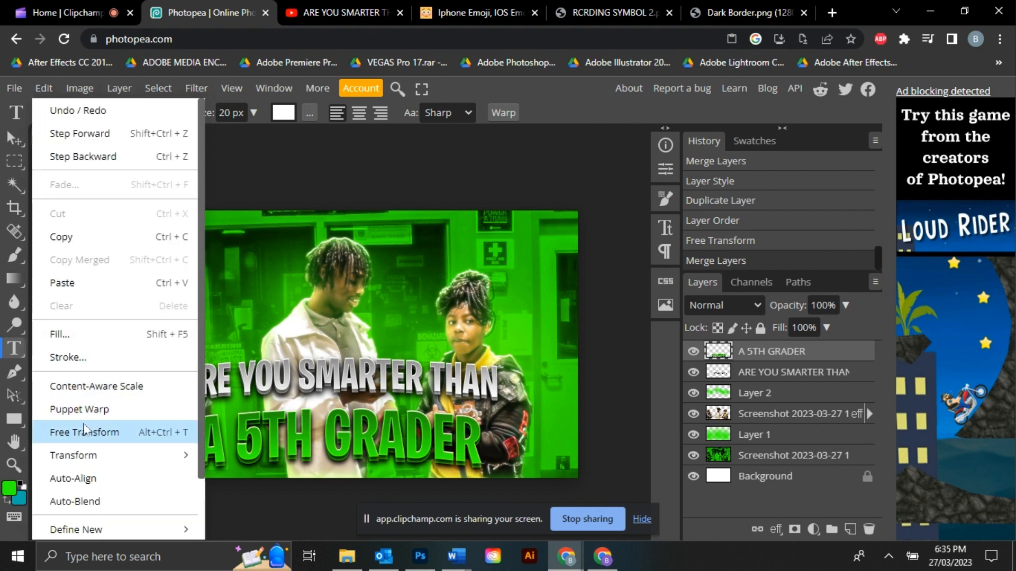
left_click(82, 426)
left_click_drag(302, 444, 303, 430)
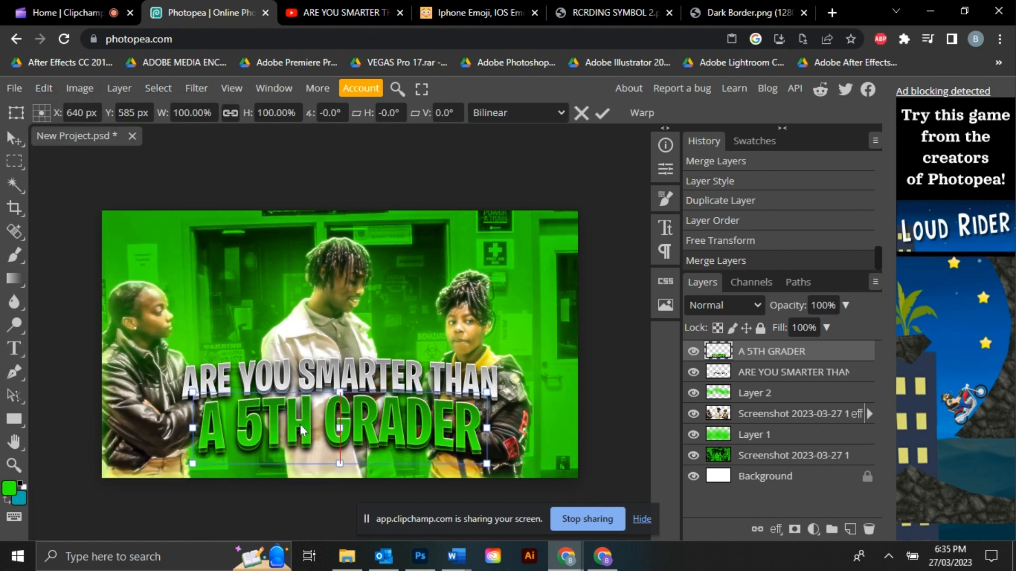
key("Return")
key("t")
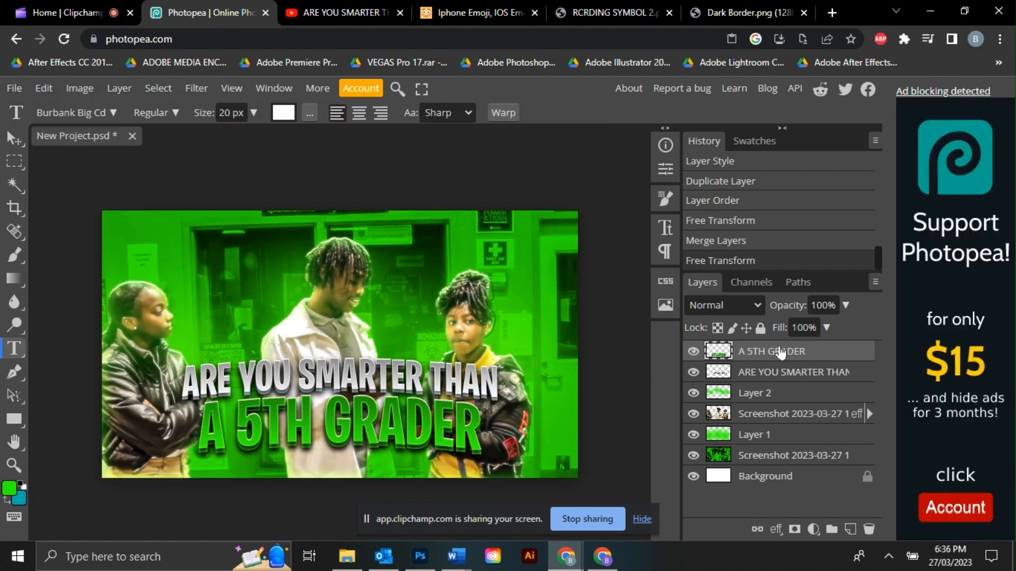
Step: Scale the "ARE YOU SMARTER THAN" layer to about 91% around its centre with Free Transform
left_click(783, 372)
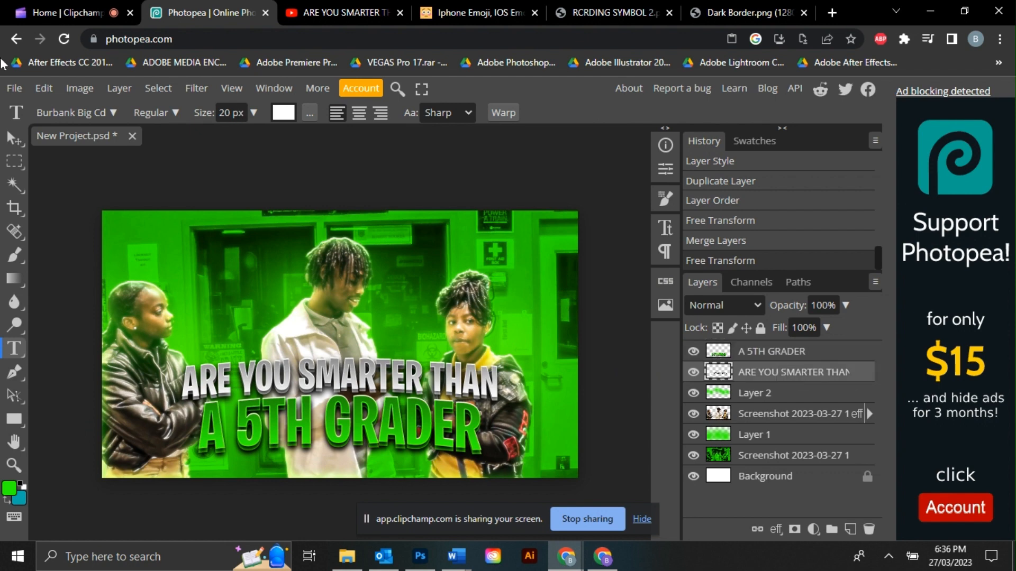
left_click(44, 88)
left_click(82, 426)
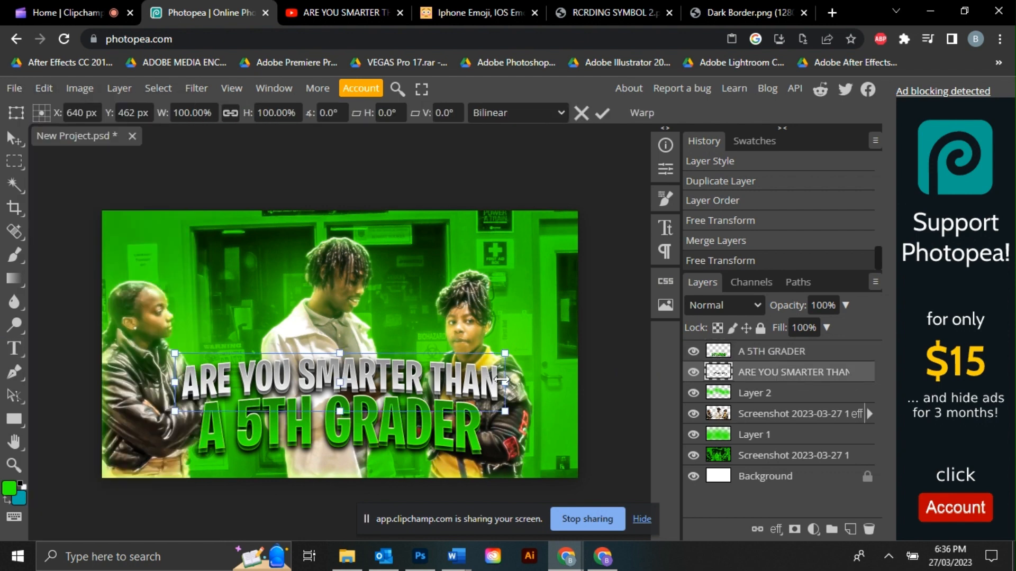
left_click_drag(502, 380, 490, 381)
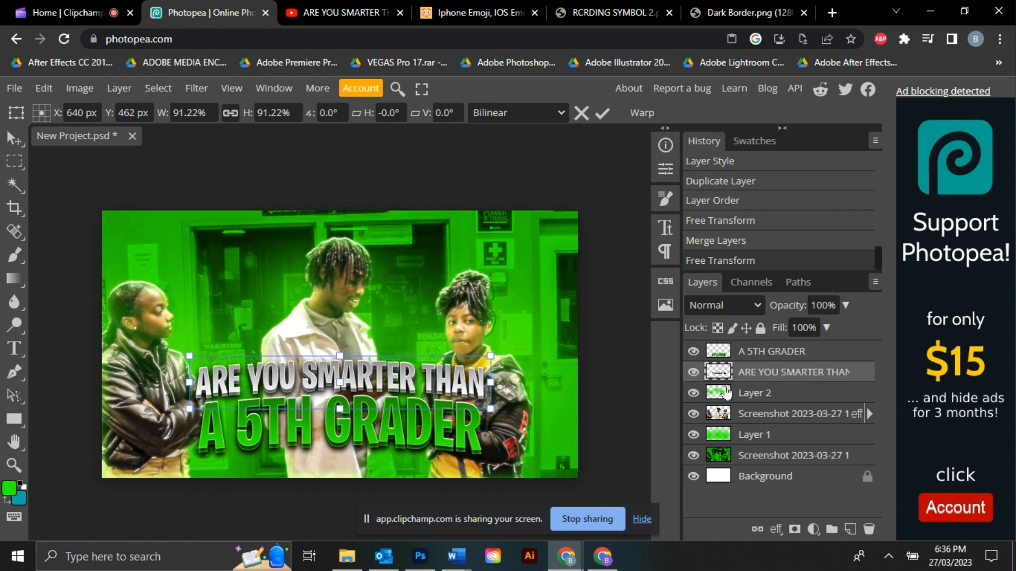
Step: Apply the transform and merge the "A 5TH GRADER" and "ARE YOU SMARTER THAN" layers into a single title layer
left_click(778, 359)
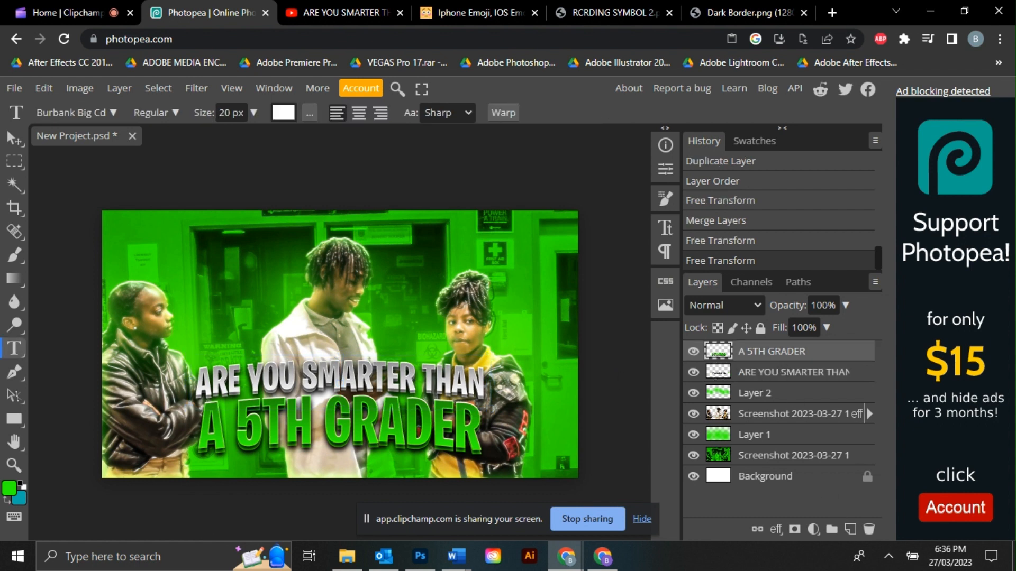
left_click(788, 373, "shift")
right_click(787, 373)
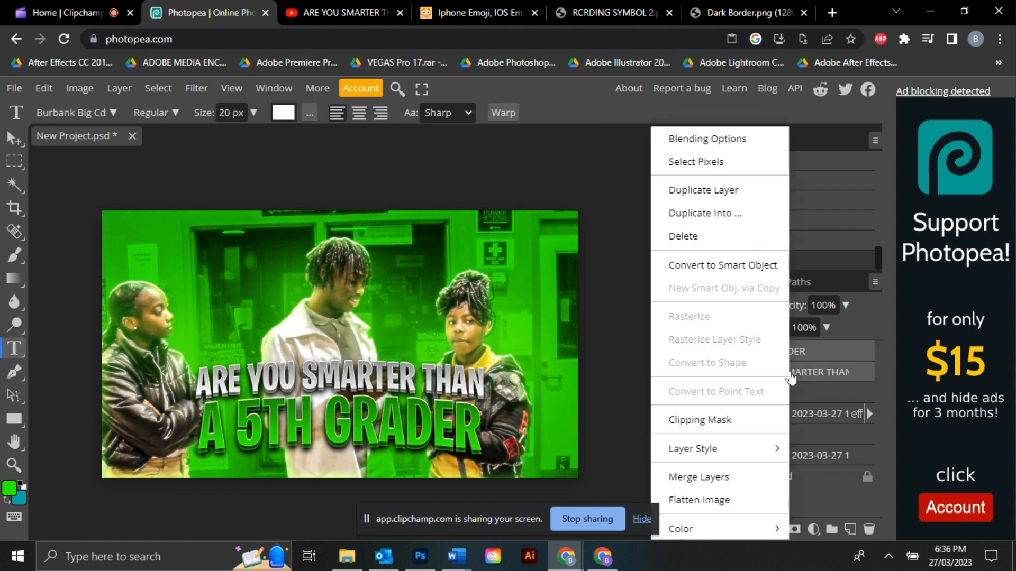
left_click(719, 478)
Step: On a new layer above the title, paint a green stroke across "A 5TH GRADER" with a soft 202 px brush
left_click(850, 529)
right_click(14, 255)
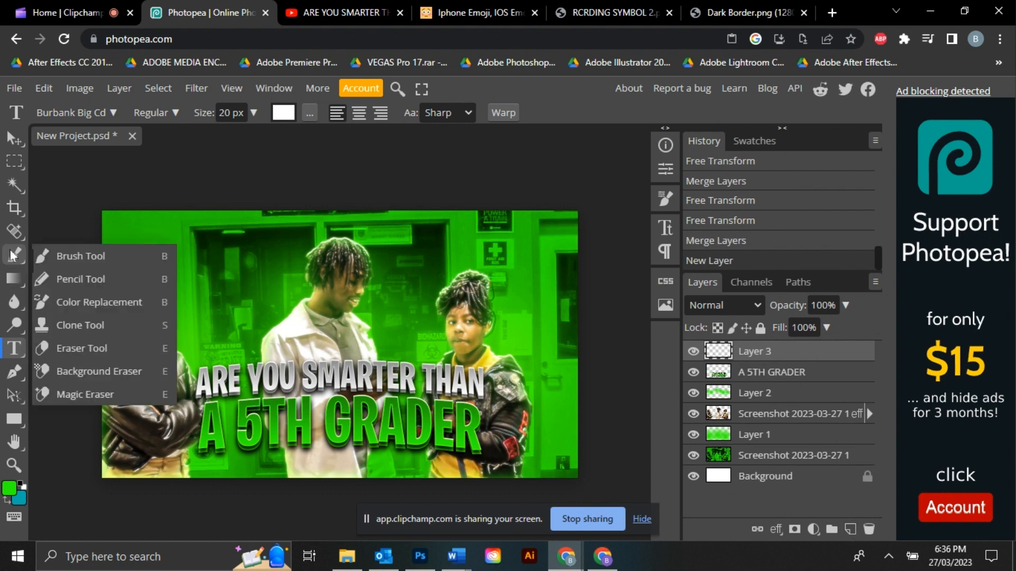
left_click(68, 251)
left_click_drag(751, 435, 697, 360)
left_click(762, 360)
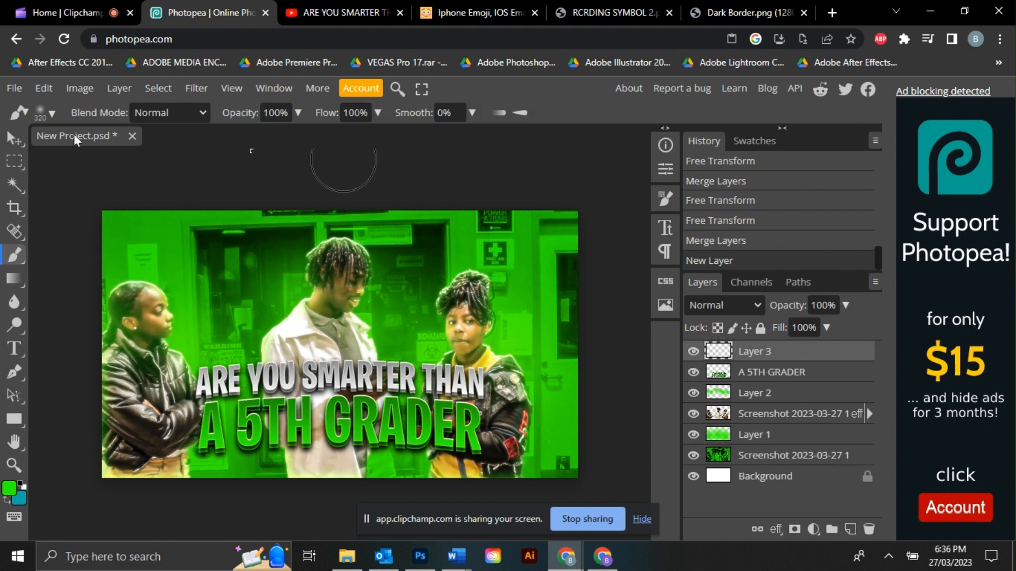
left_click(48, 113)
left_click(163, 154)
left_click_drag(163, 154, 180, 154)
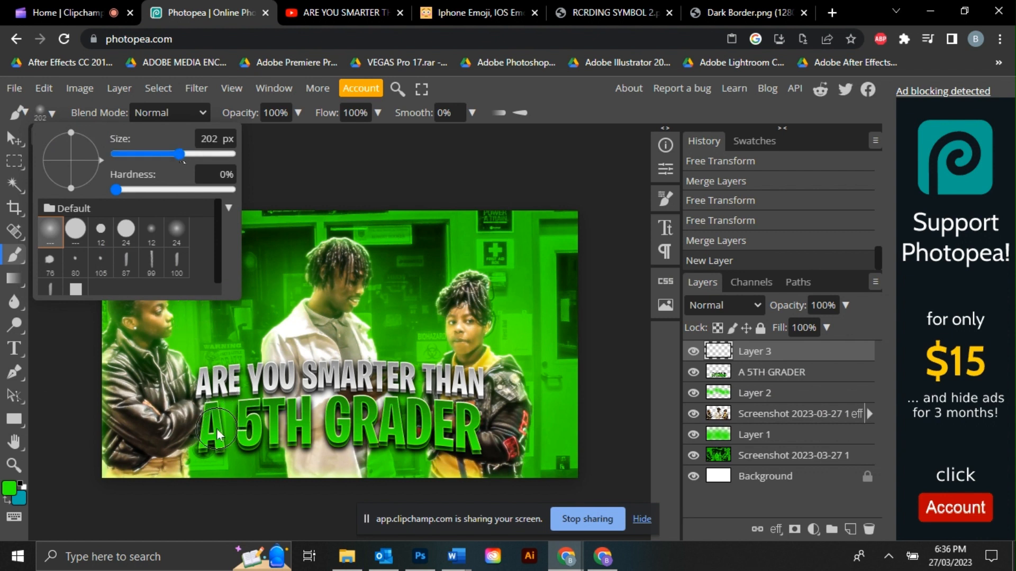
mouse_move(218, 429)
left_mouse_down()
mouse_move(386, 421)
mouse_move(476, 426)
left_mouse_up()
Step: Set the green stroke layer's blend mode to Linear Dodge and its opacity to 39%
left_click(724, 305)
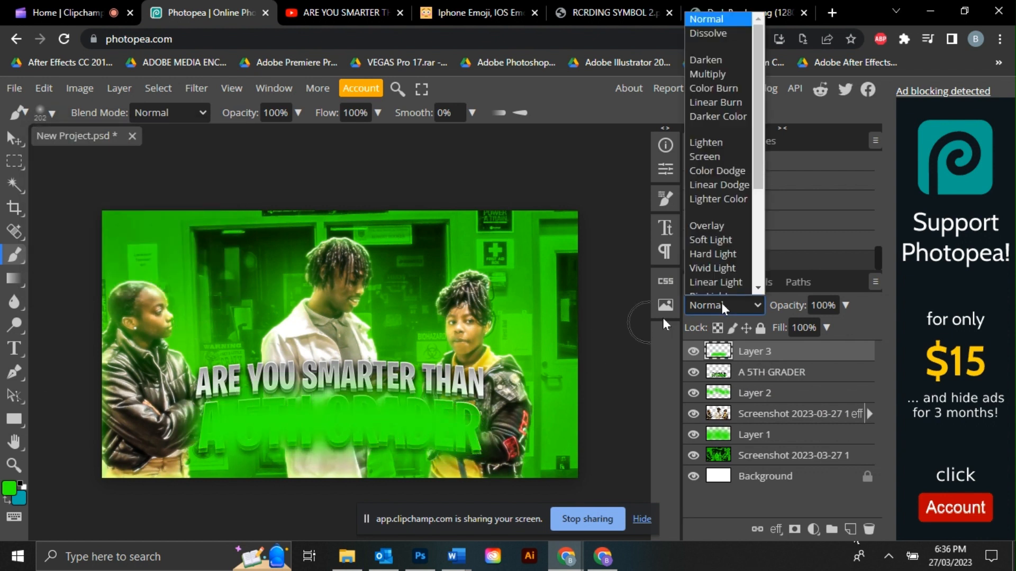
left_click(726, 180)
left_click(845, 306)
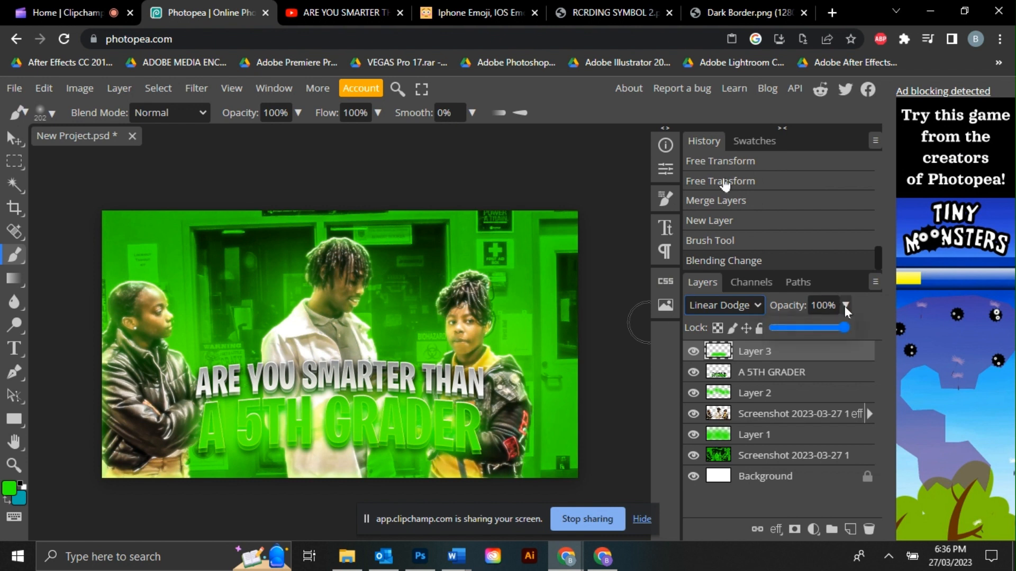
left_click_drag(845, 305, 801, 336)
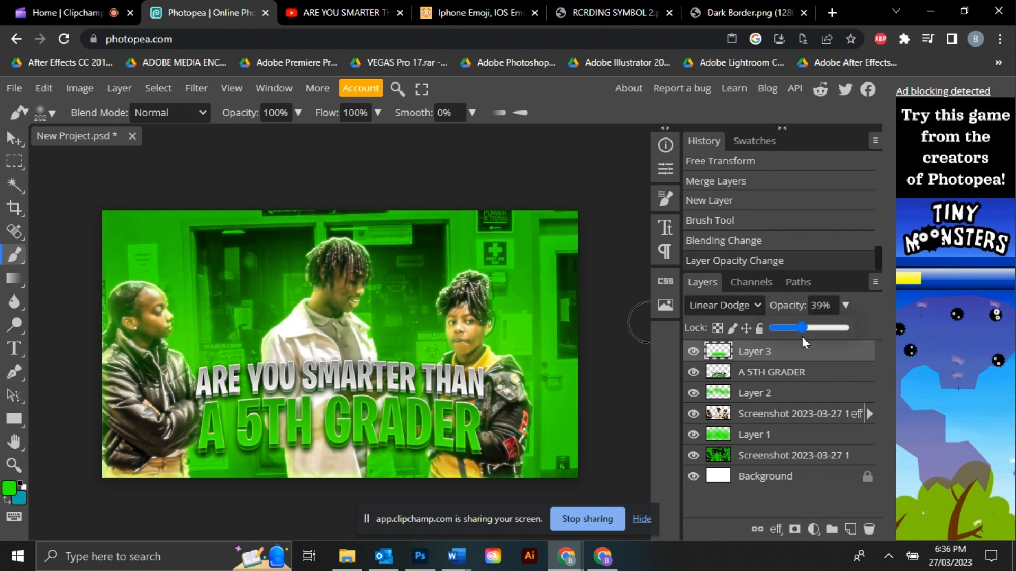
Step: Add another new layer on top and change the foreground colour to a medium grey
left_click(850, 529)
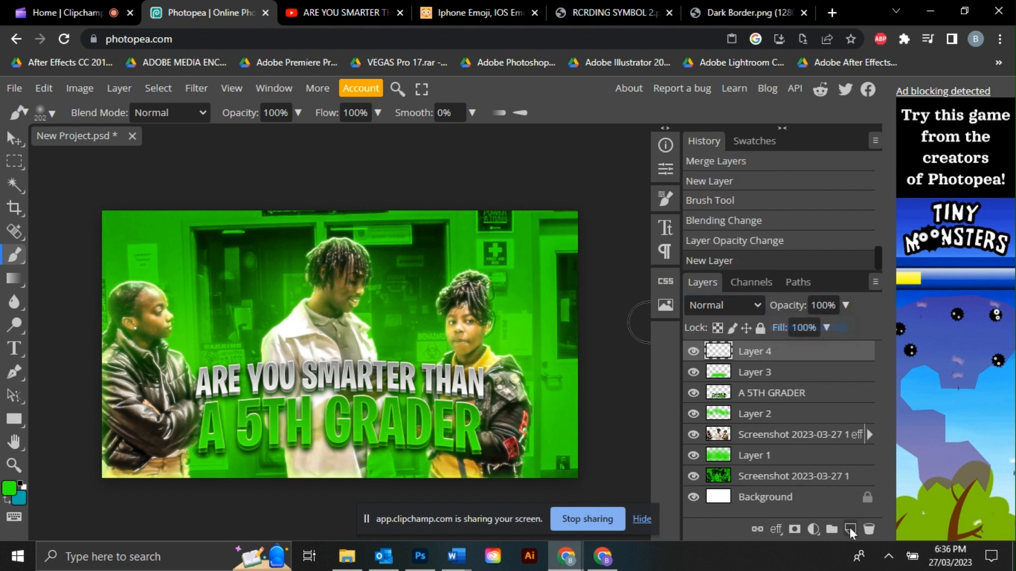
left_click(6, 501)
left_click(7, 492)
left_click_drag(494, 305, 440, 272)
left_click(764, 192)
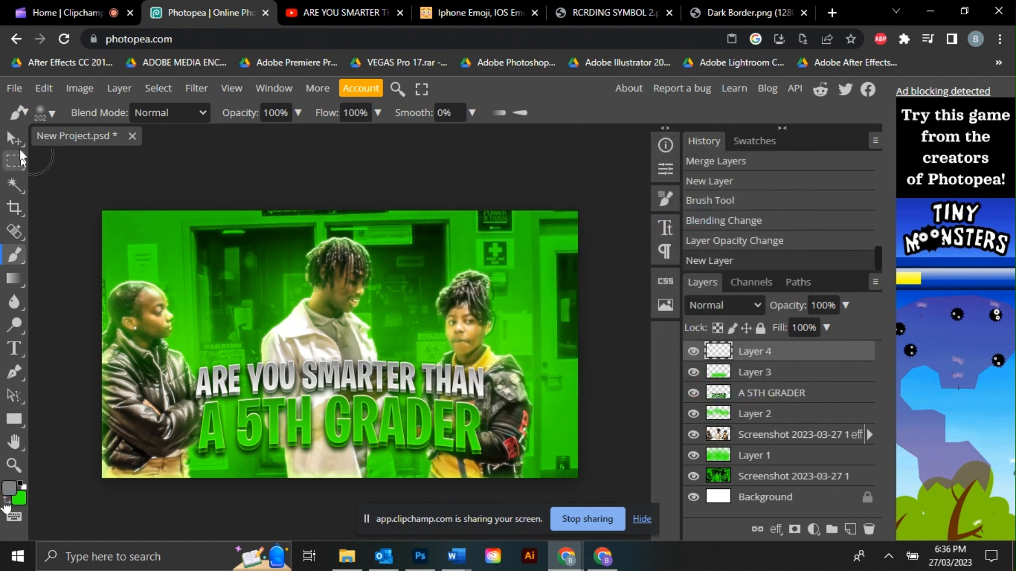
Step: Paint a grey stroke across the "ARE YOU SMARTER THAN" line with a soft 82 px brush
left_click(35, 115)
left_click(163, 151)
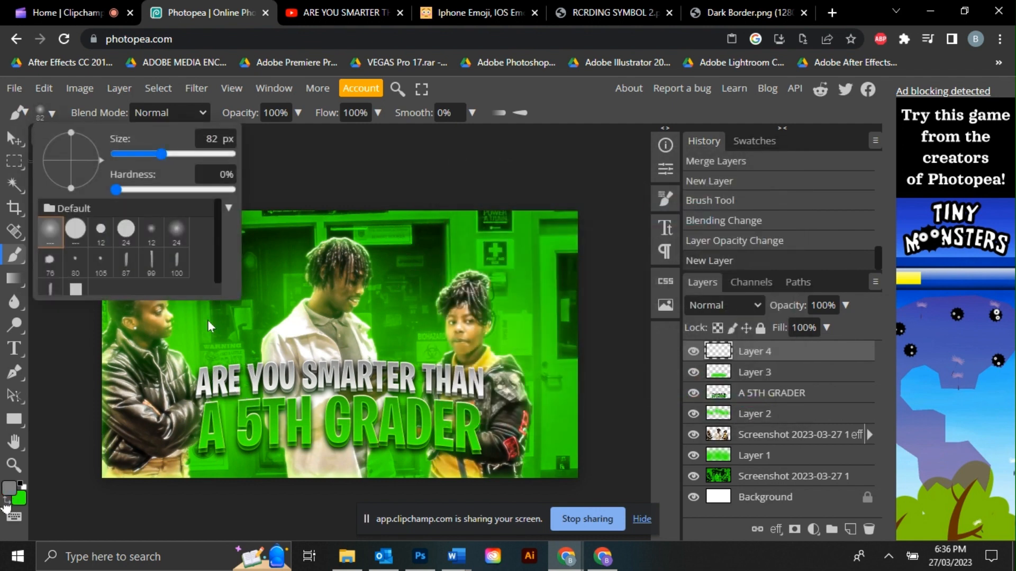
left_click(208, 385)
left_click_drag(208, 385, 475, 386)
Step: Set the grey stroke layer's blend mode to Linear Dodge and lower its opacity to 61%
left_click(710, 308)
left_click(730, 186)
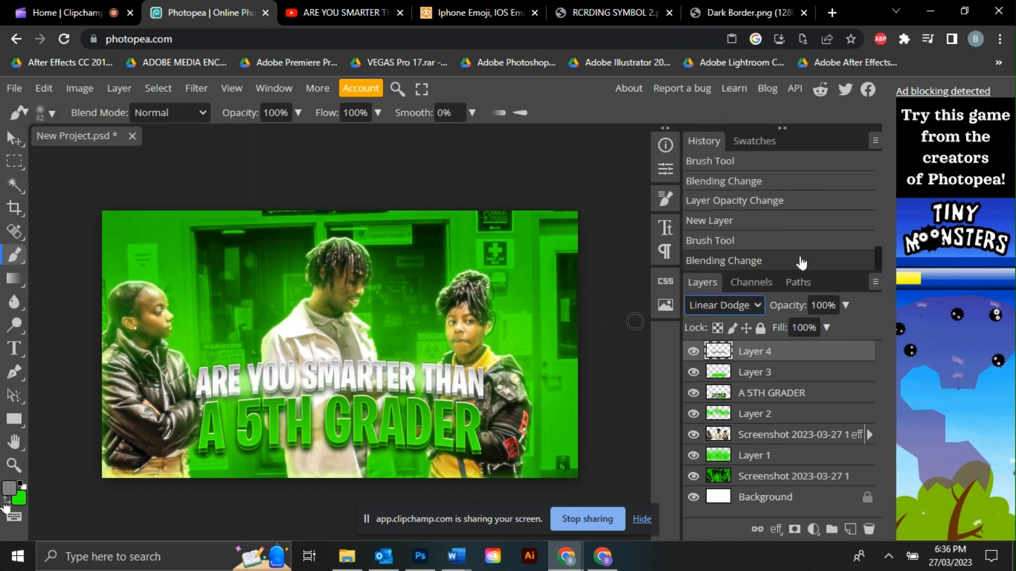
left_click(826, 327)
left_click_drag(828, 325, 817, 328)
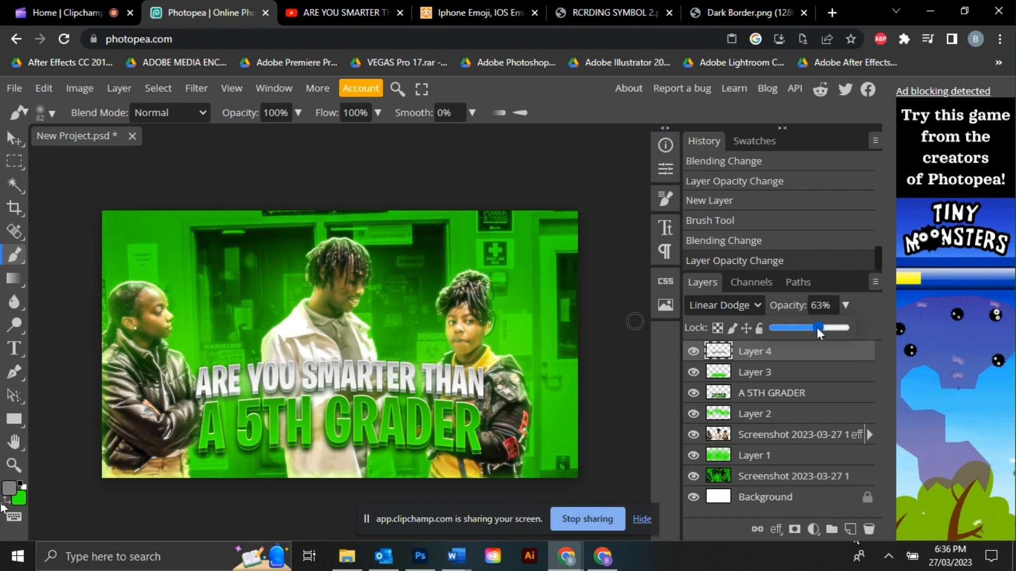
Step: Apply a Gaussian Blur to the grey stroke layer and reduce its opacity to 43%
left_click(202, 88)
mouse_move(217, 275)
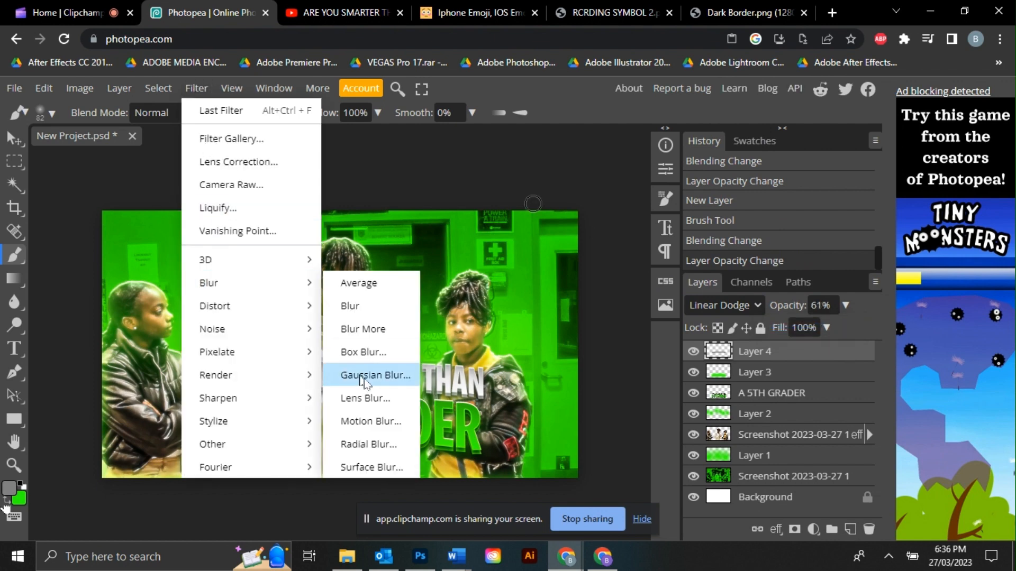
left_click(371, 377)
left_click_drag(205, 255, 175, 254)
left_click(370, 236)
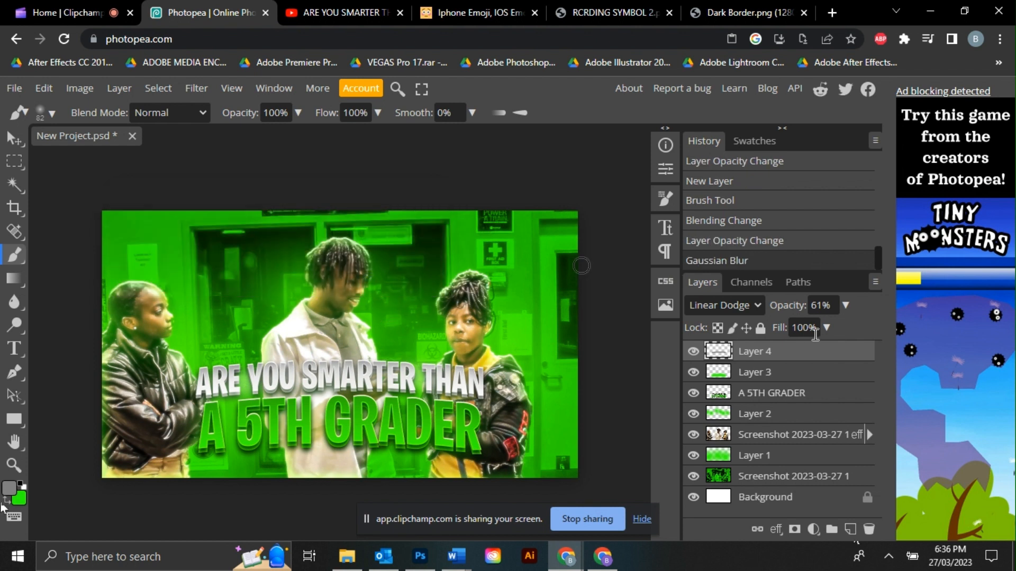
left_click(846, 306)
left_click_drag(816, 327, 809, 328)
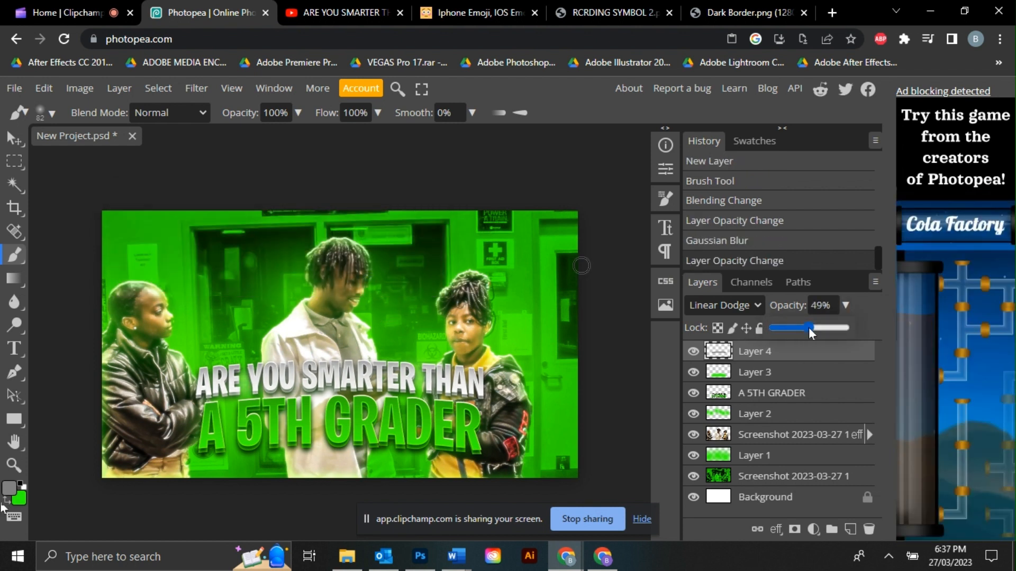
Step: Add a new layer above Layer 2 and draw a black rectangle behind both lines of the title
left_click(786, 382)
left_click(788, 418)
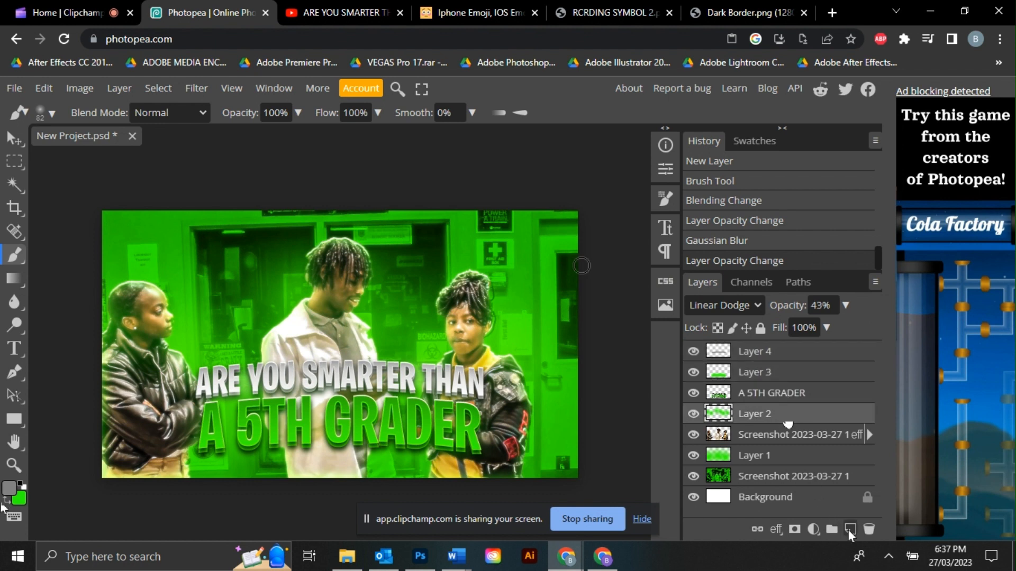
left_click(850, 529)
right_click(14, 419)
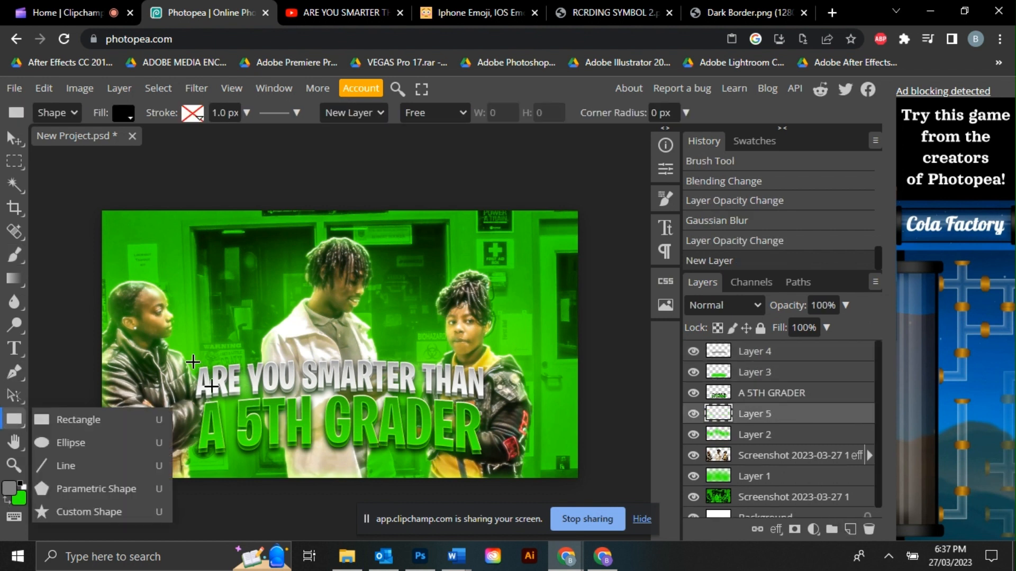
left_click_drag(193, 362, 487, 457)
Step: Lower the opacity of the black rectangle layer behind the title to 44%
left_click(845, 306)
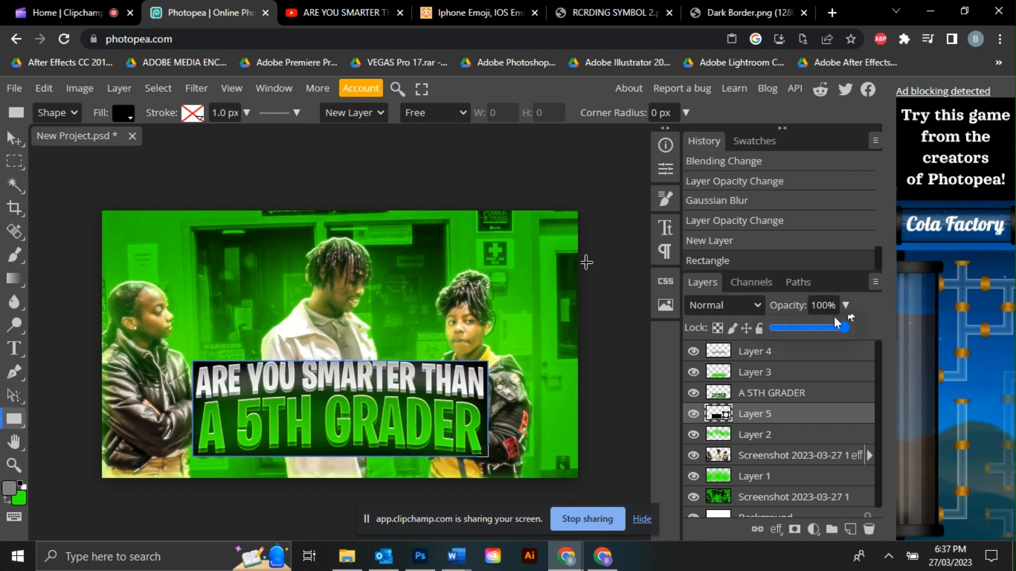
left_click_drag(817, 331, 809, 327)
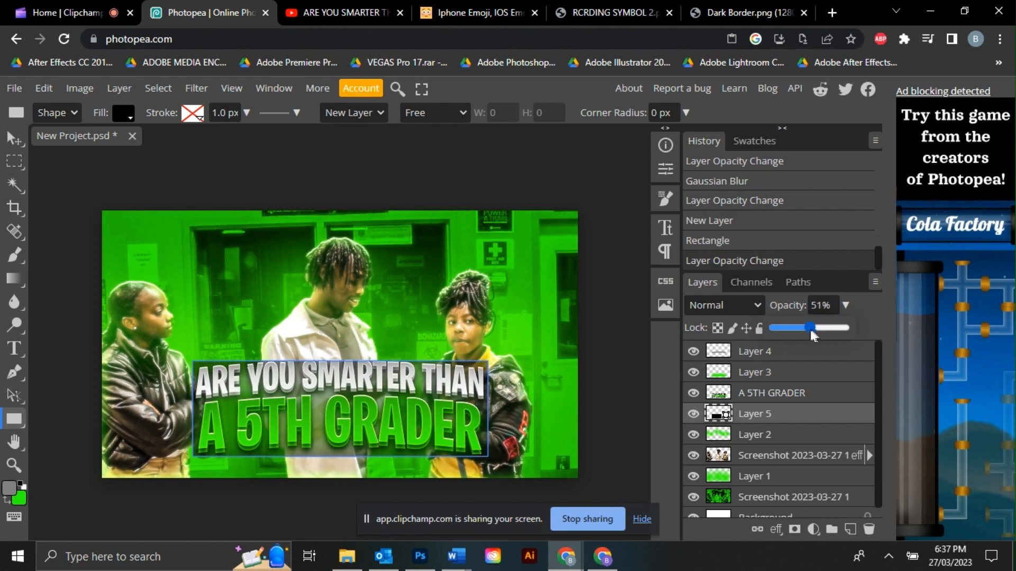
left_click(762, 397)
left_click(766, 418)
left_click(846, 307)
left_click_drag(815, 328, 805, 324)
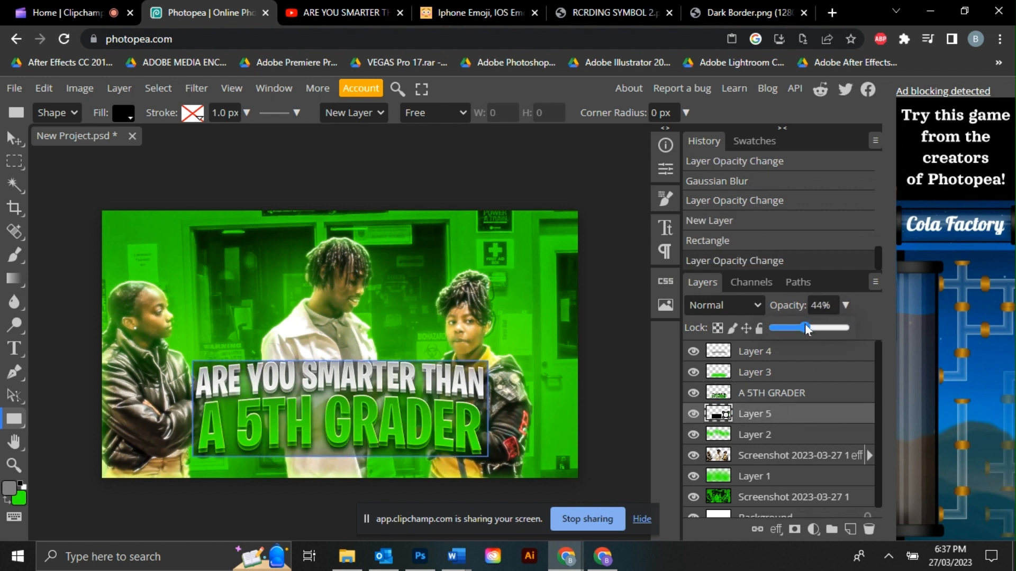
Step: Copy the Dark Border.png image from its browser tab and paste it into the Photopea project above Layer 4
left_click(746, 12)
right_click(614, 229)
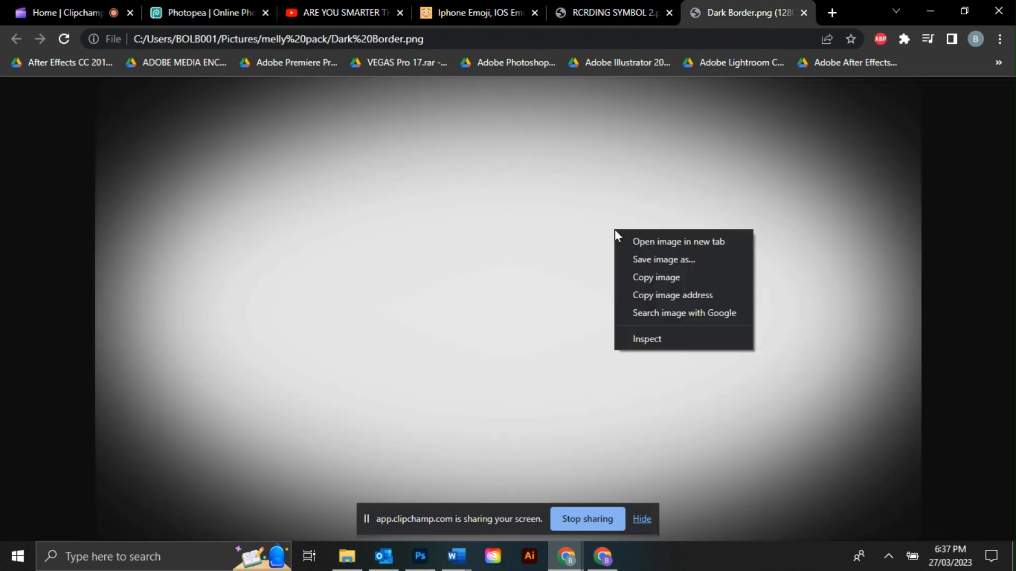
left_click(651, 276)
key("ctrl+2")
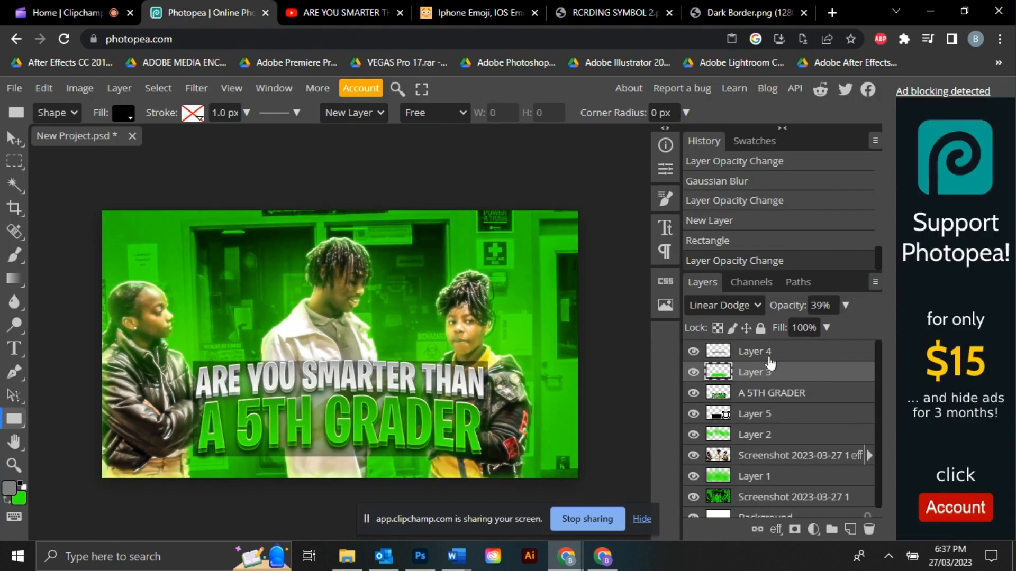
left_click(772, 352)
key("ctrl+v")
Step: Apply a Free Transform to the pasted dark border and reduce its layer opacity to 97%
left_click(44, 88)
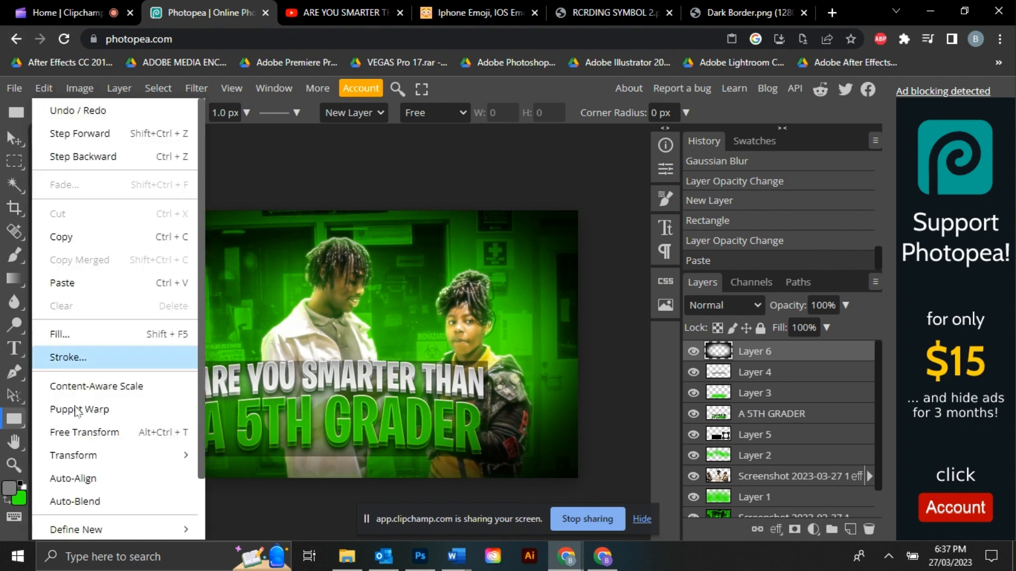
left_click(85, 426)
key("Return")
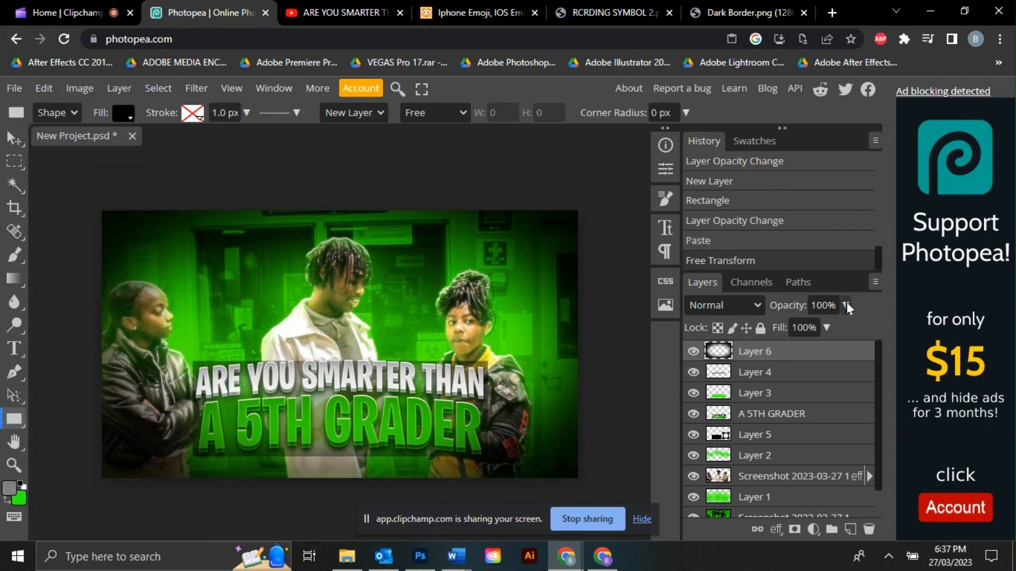
left_click_drag(845, 305, 831, 329)
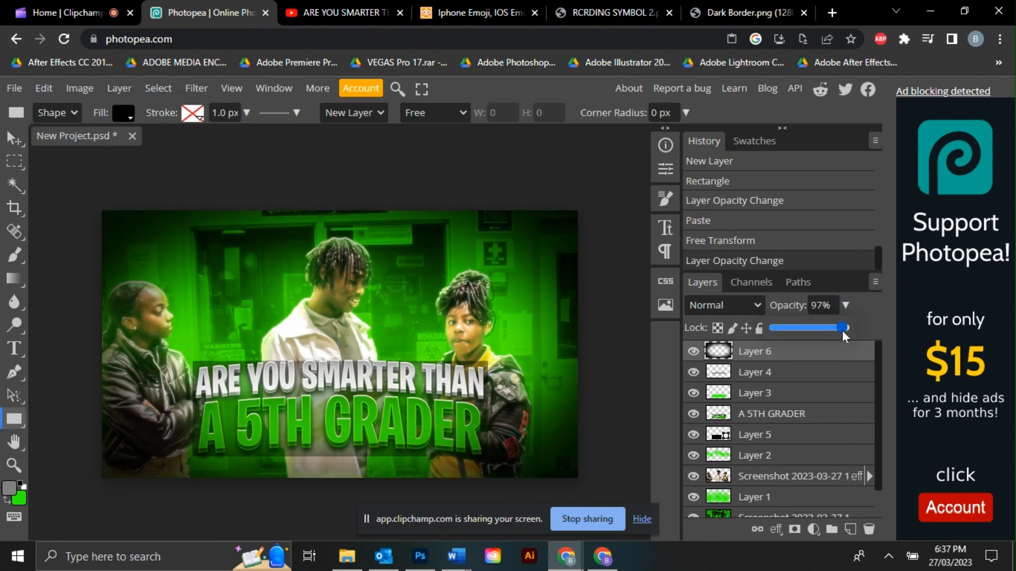
Step: Switch to the Emoji Island page, open the Loudly Crying emoji from the Emoji Faces and copy its image
left_click(448, 6)
scroll(905, 350, "down", 15)
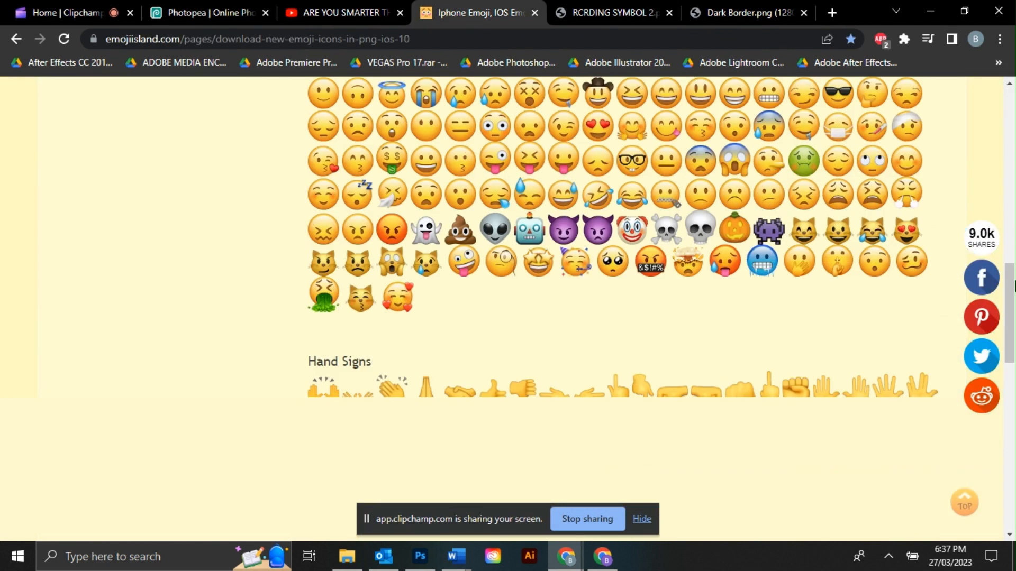
scroll(610, 115, "up", 1)
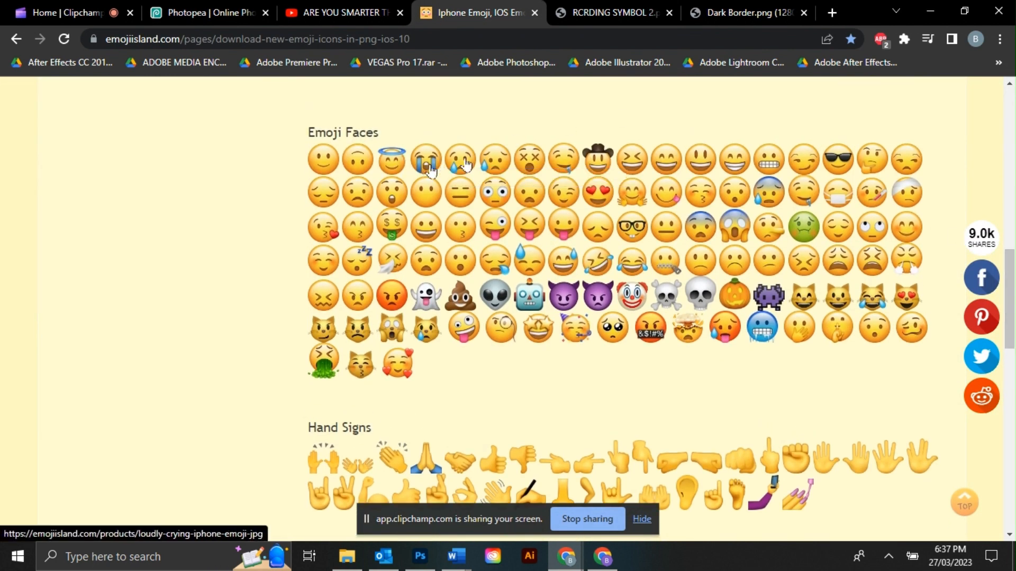
left_click(431, 169)
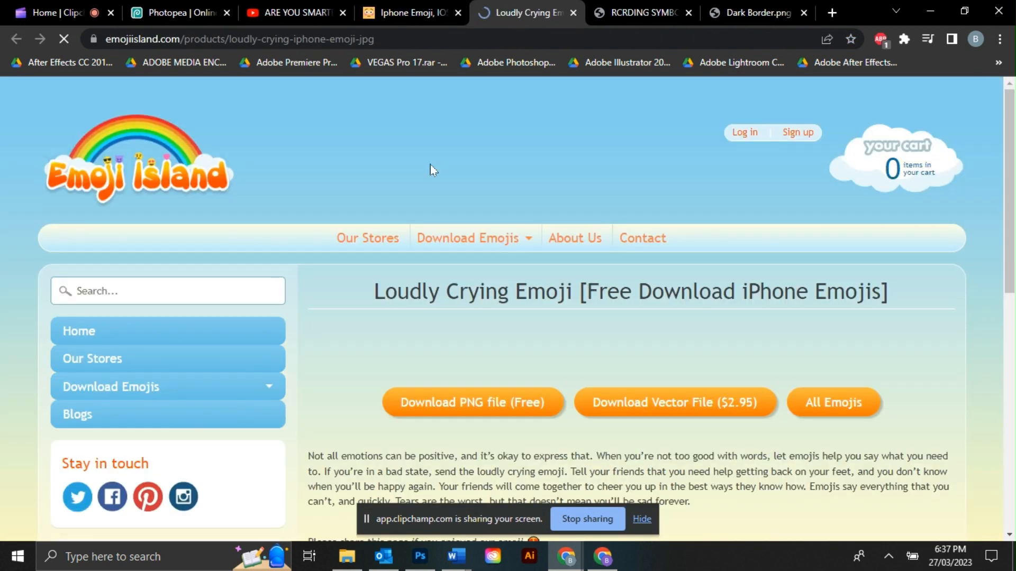
right_click(647, 255)
left_click(694, 296)
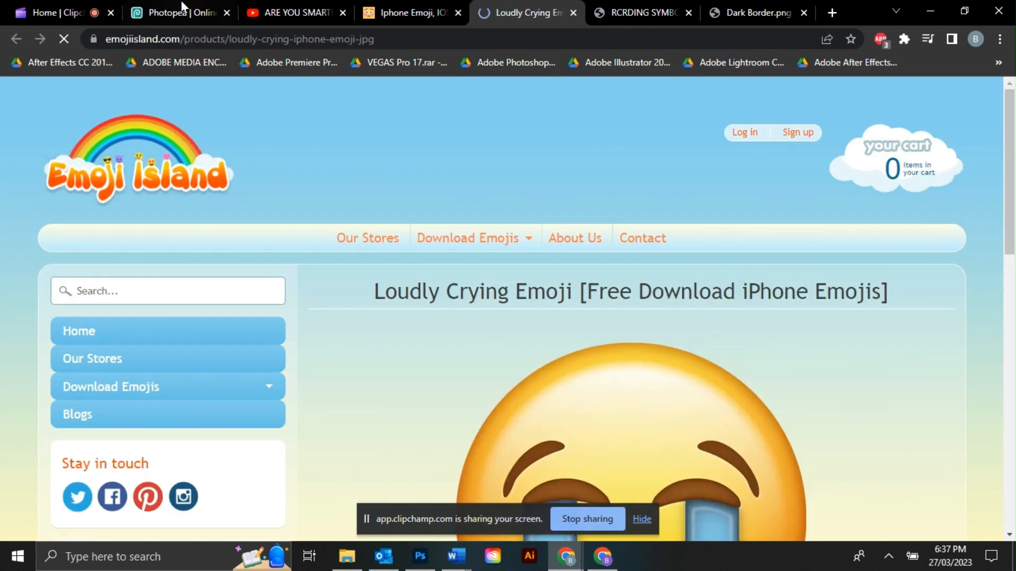
Step: Paste the crying emoji in Photopea above the background screenshot layer, scale it to 74.58% and place it between the woman and the man
left_click(182, 7)
left_click(763, 492)
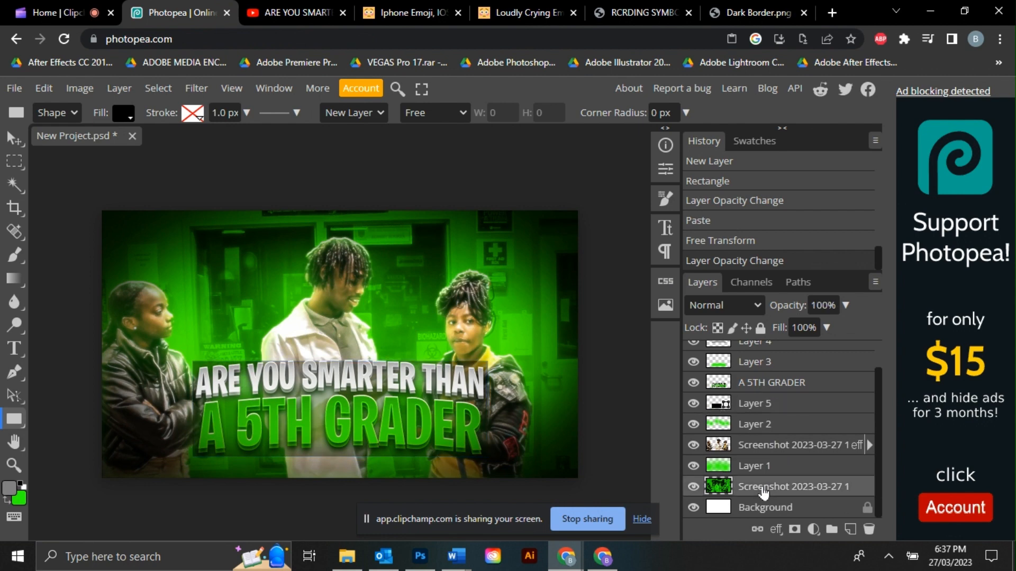
key("ctrl+v")
left_click(44, 87)
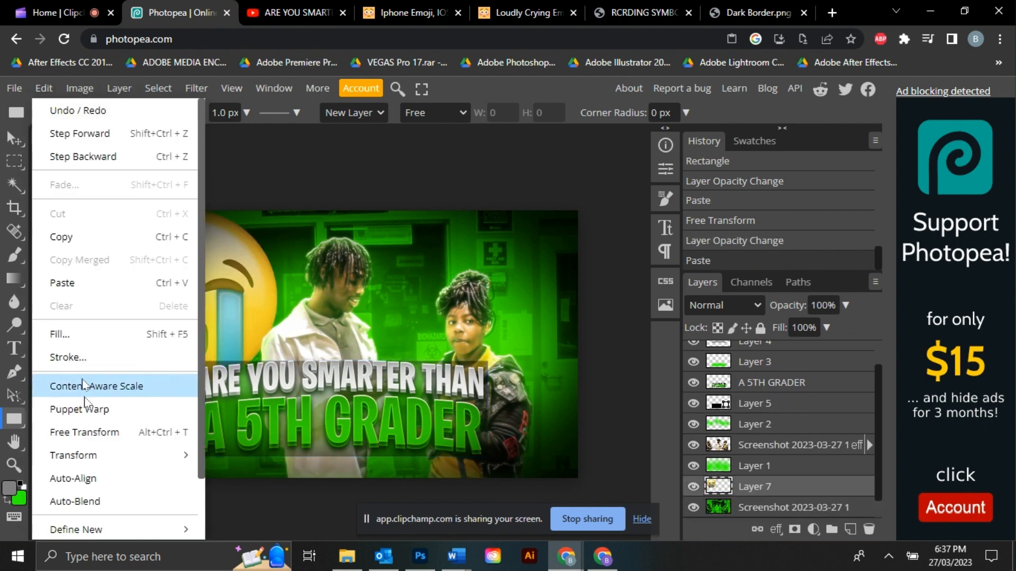
left_click(88, 432)
left_click_drag(190, 205, 190, 230)
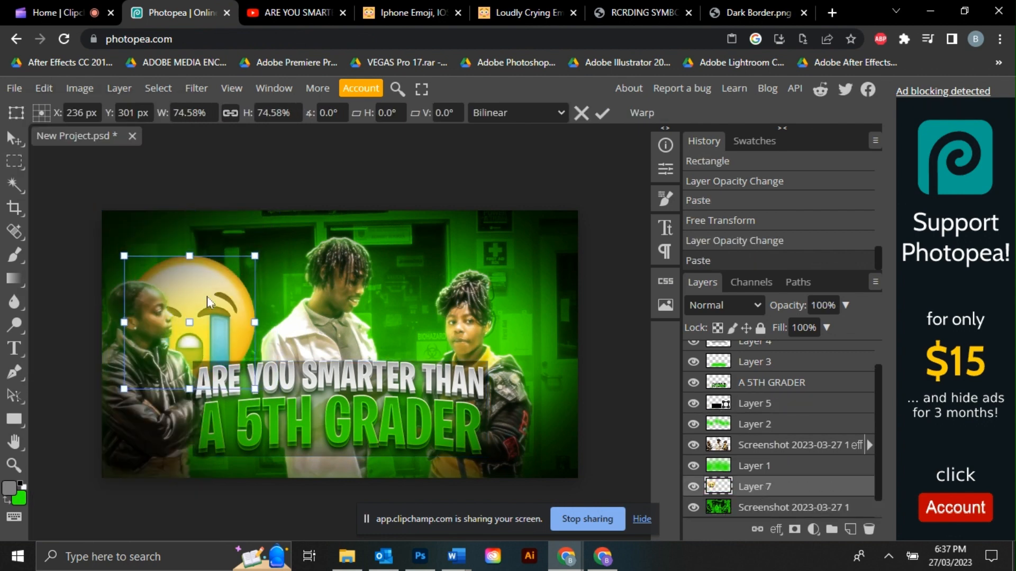
left_click_drag(205, 297, 246, 281)
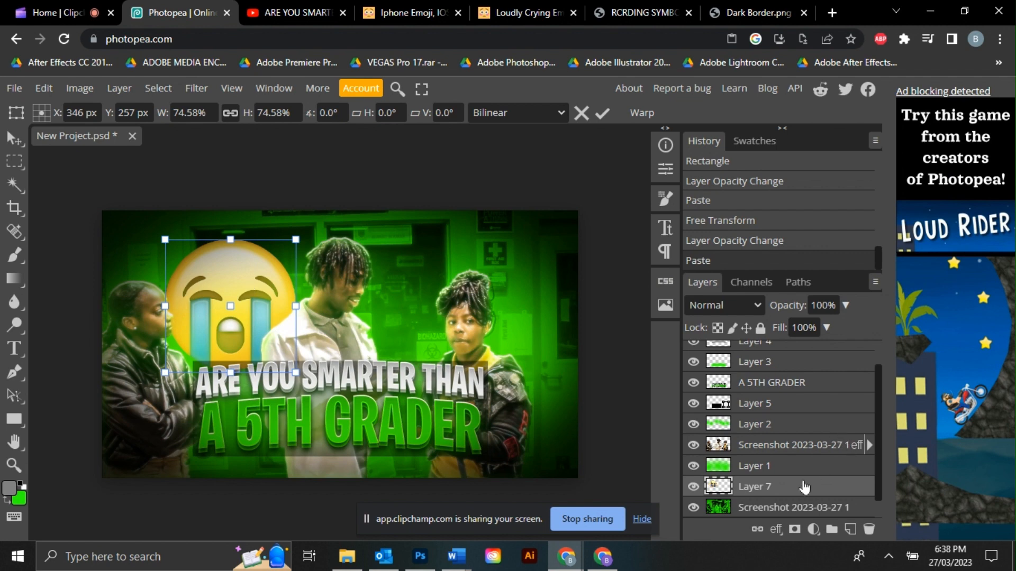
Step: Add a drop shadow with a size of 27 px to the crying emoji layer
right_click(804, 486)
left_click(762, 141)
left_click(584, 366)
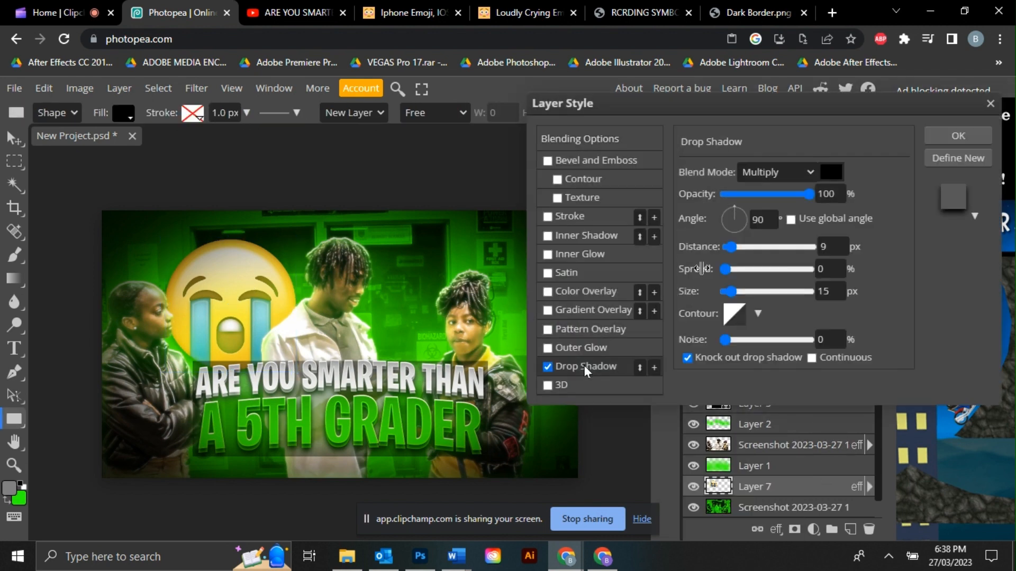
left_click_drag(730, 291, 739, 295)
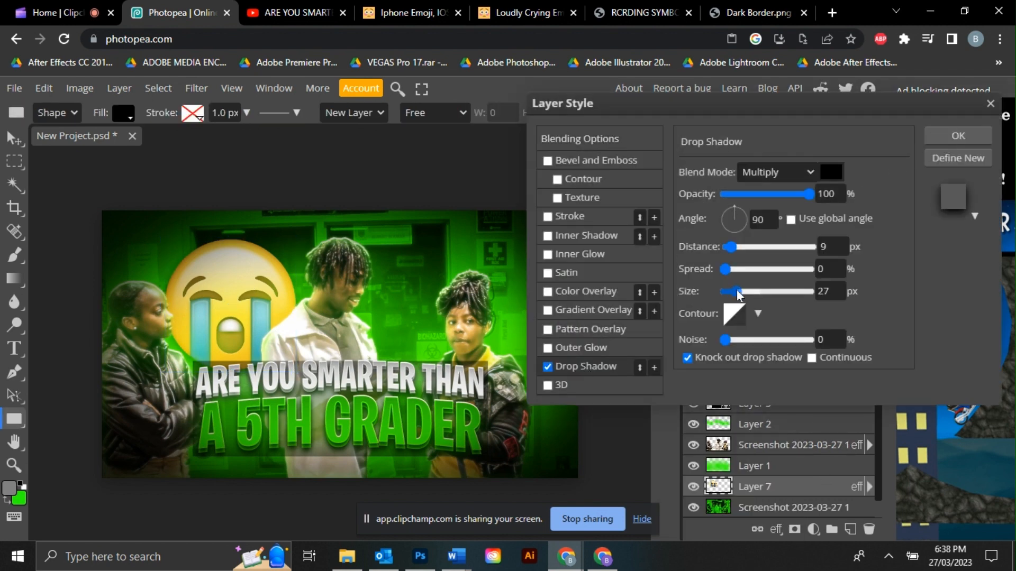
left_click(962, 132)
Step: Return to the Emoji Island emoji list, open the Thinking emoji and copy its image
left_click(643, 13)
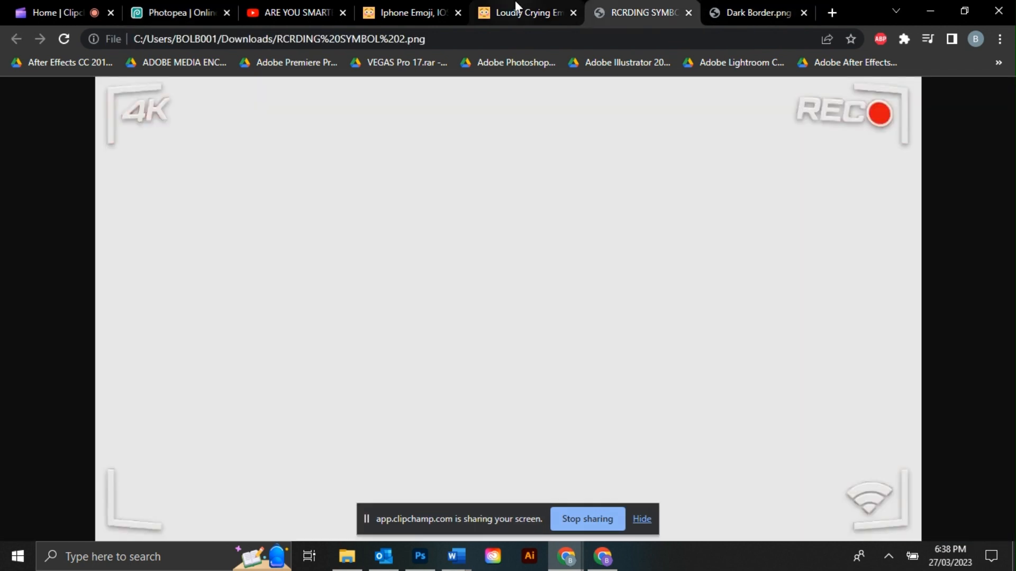
left_click(516, 8)
scroll(656, 307, "down", 10)
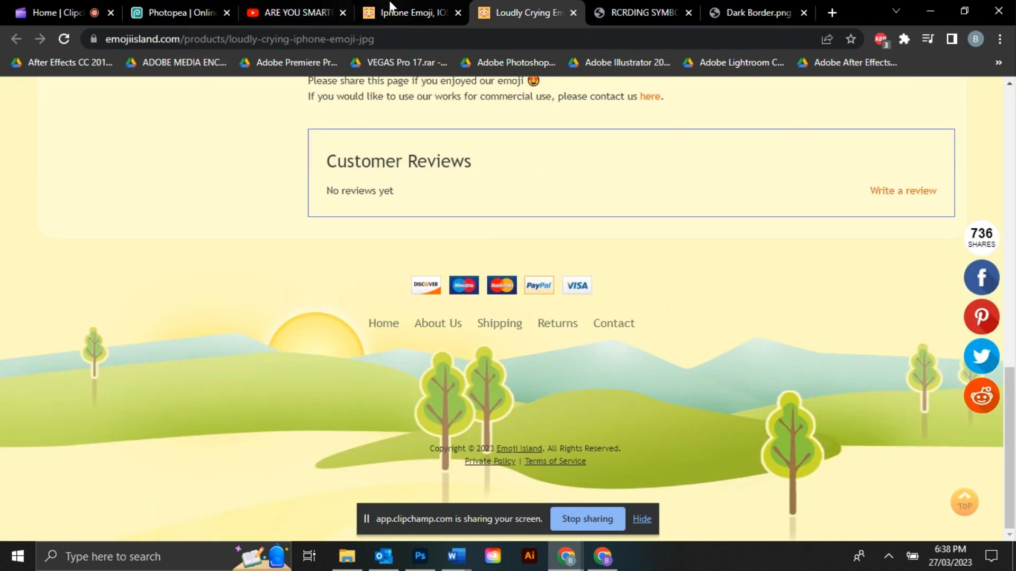
left_click(391, 7)
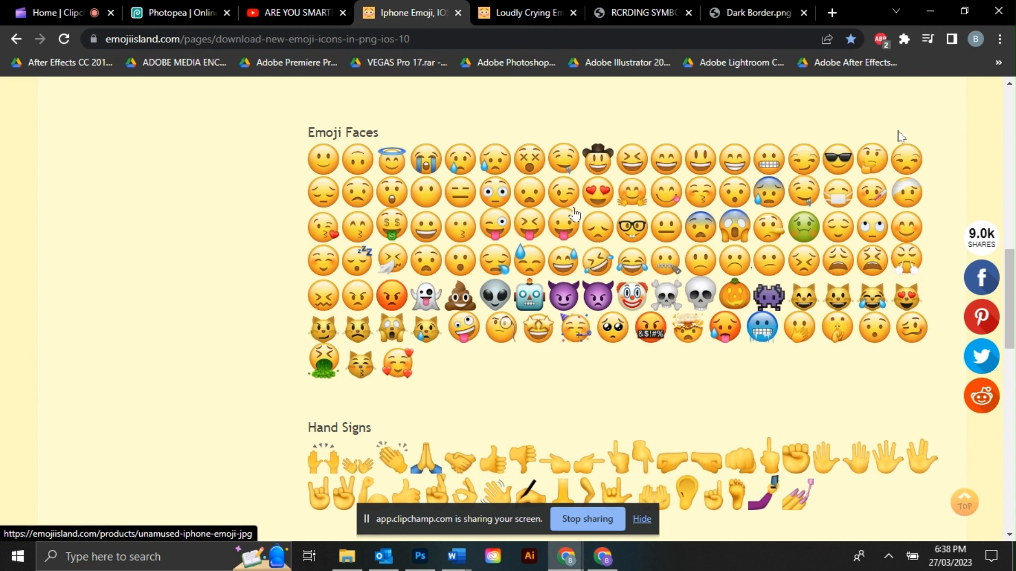
left_click(871, 158)
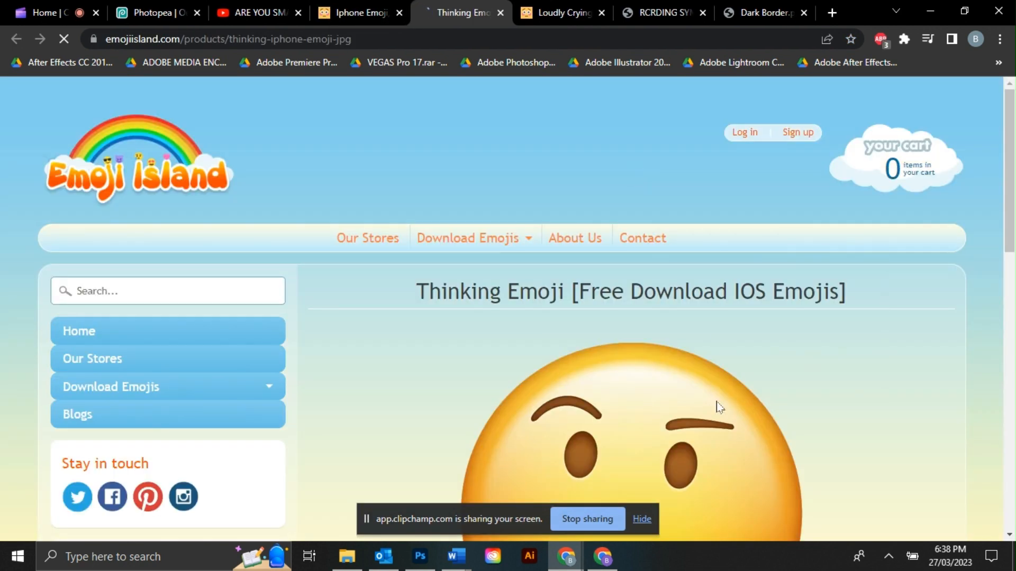
right_click(717, 403)
left_click(774, 291)
Step: Paste the thinking emoji in Photopea below the crying emoji layer, scale it to 73.40% and place it between the man and the girl
left_click(169, 11)
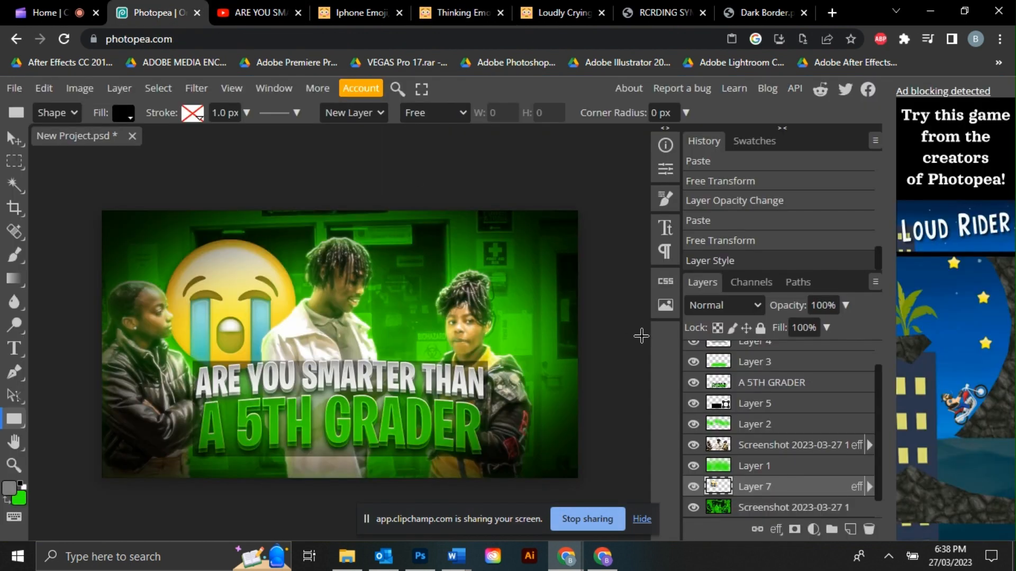
left_click(784, 507)
key("ctrl+v")
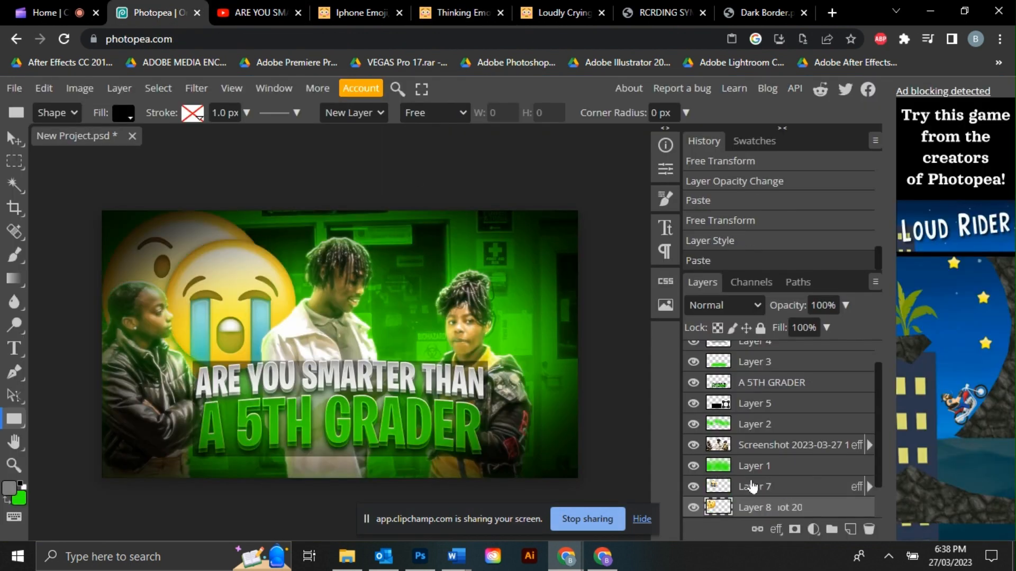
left_click(44, 88)
left_click(59, 428)
left_click_drag(200, 234, 397, 259)
left_click_drag(410, 316, 437, 298)
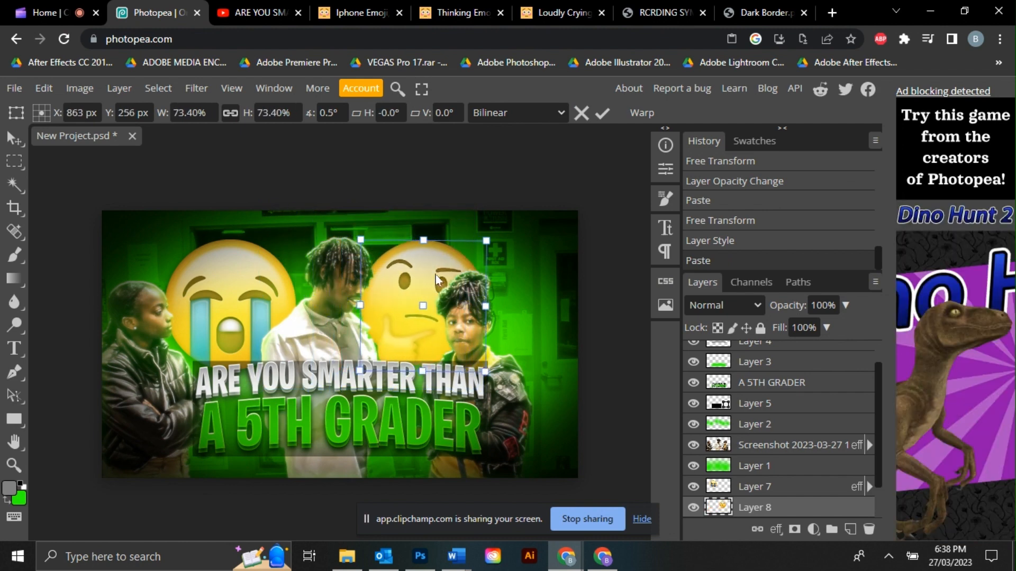
Step: Add a drop shadow with a size of 27 px to the thinking emoji layer
right_click(757, 509)
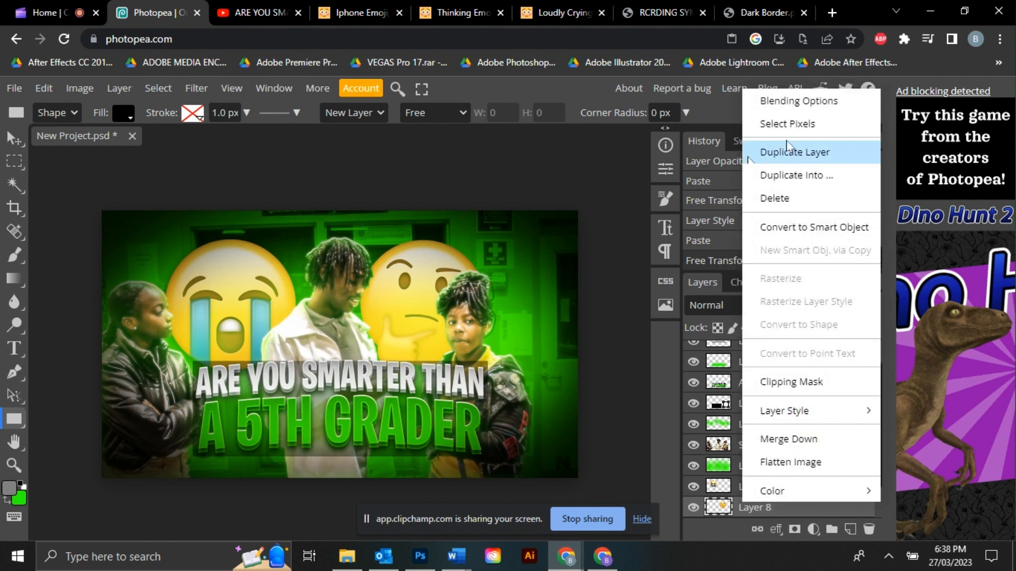
left_click(784, 100)
left_click(574, 367)
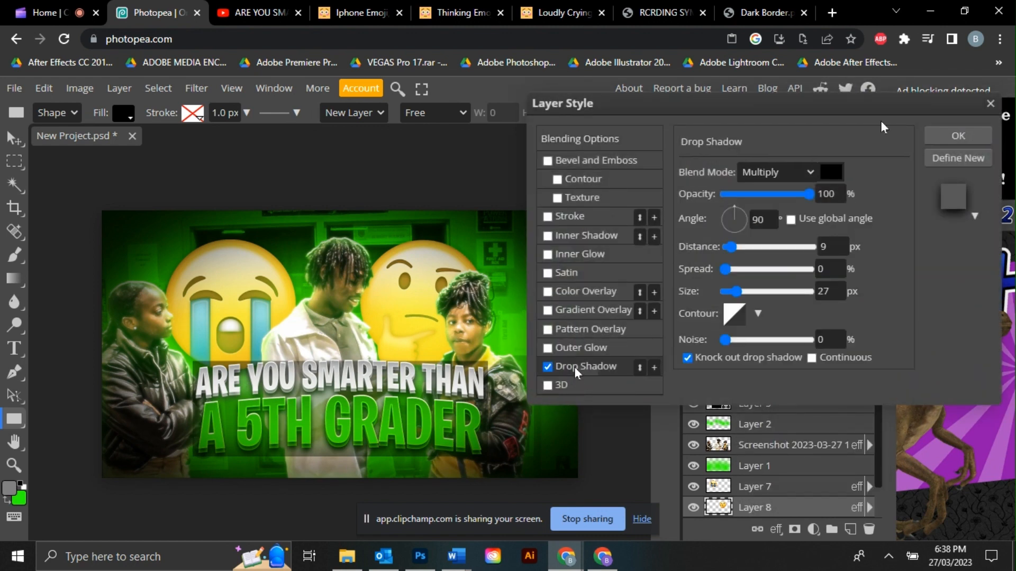
left_click(958, 136)
Step: Copy the RCRDING SYMBOL 2.png overlay from its browser tab and paste it into Photopea as the topmost layer, above the dark border
left_click(662, 12)
right_click(614, 271)
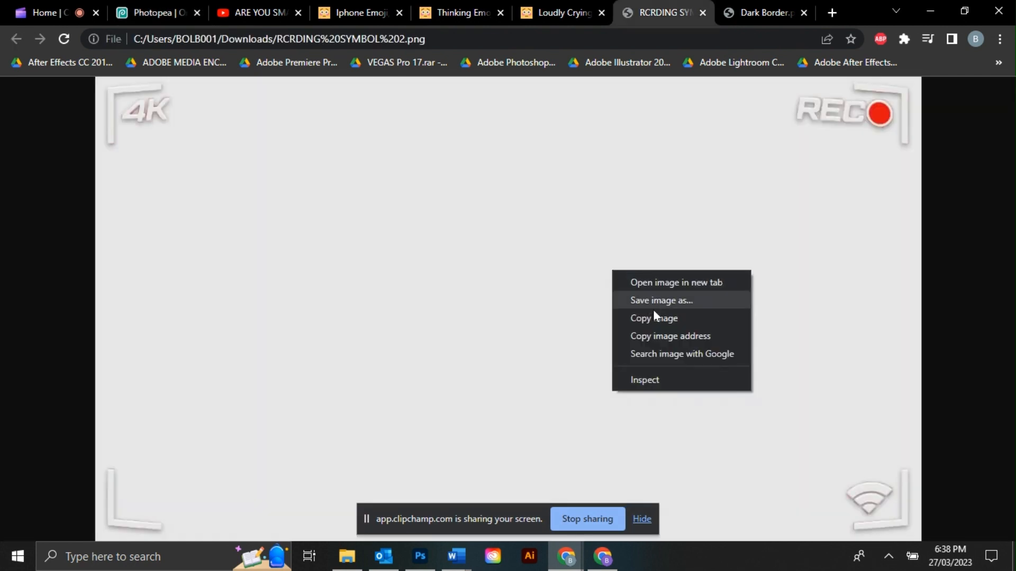
left_click(653, 318)
left_click(156, 7)
scroll(799, 429, "up", 2)
left_click(768, 354)
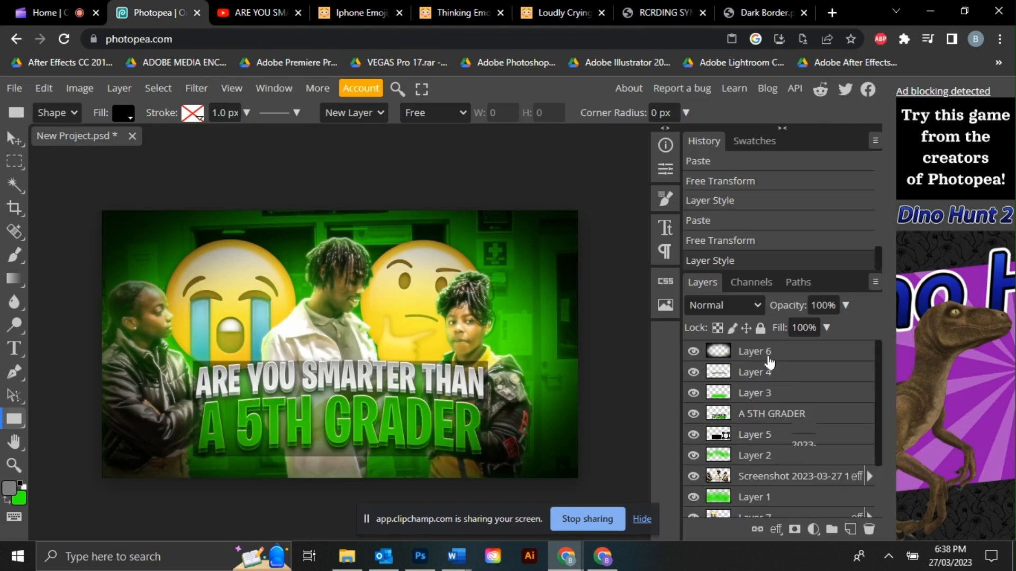
key("ctrl+v")
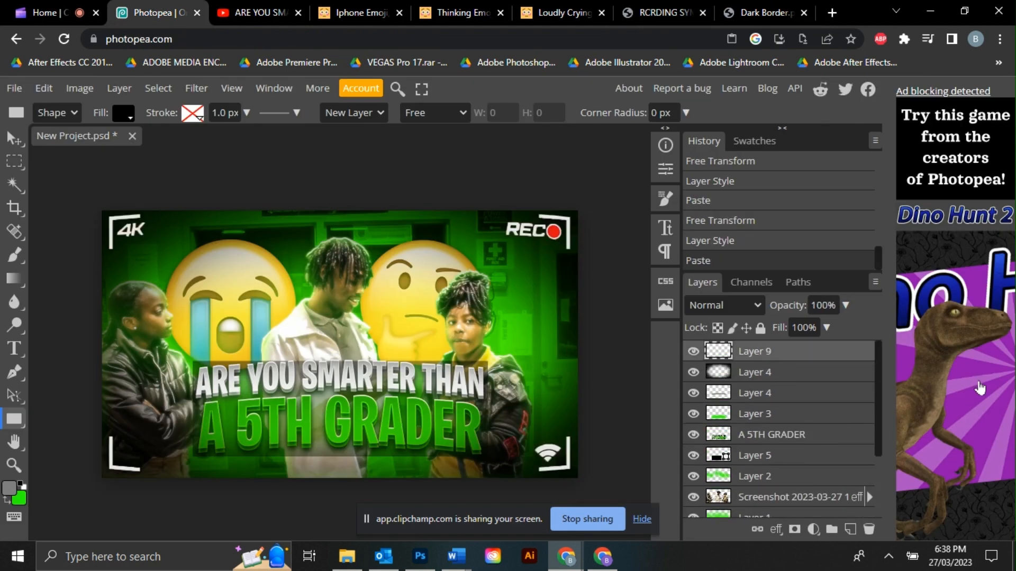
left_click_drag(801, 356, 828, 357)
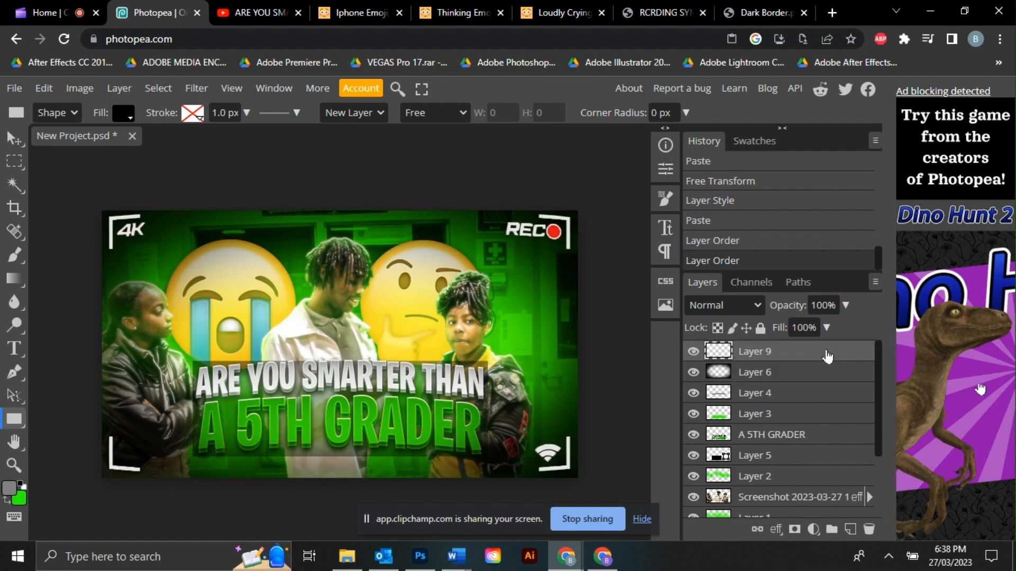